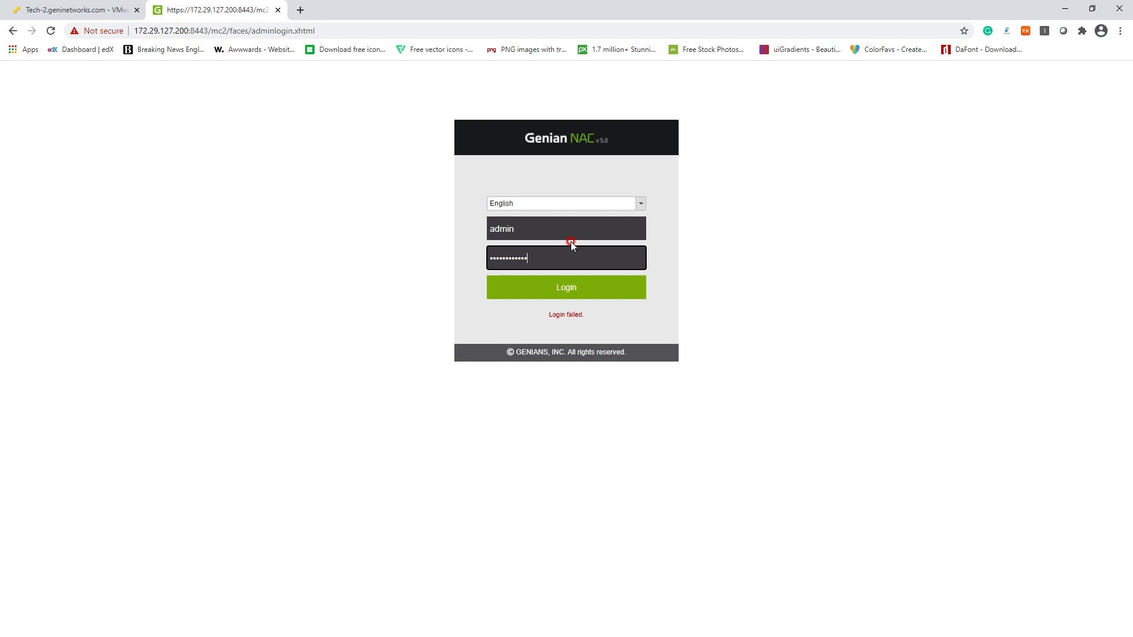
Submit the re-entered admin password on the Genian NAC login page
key("Return")
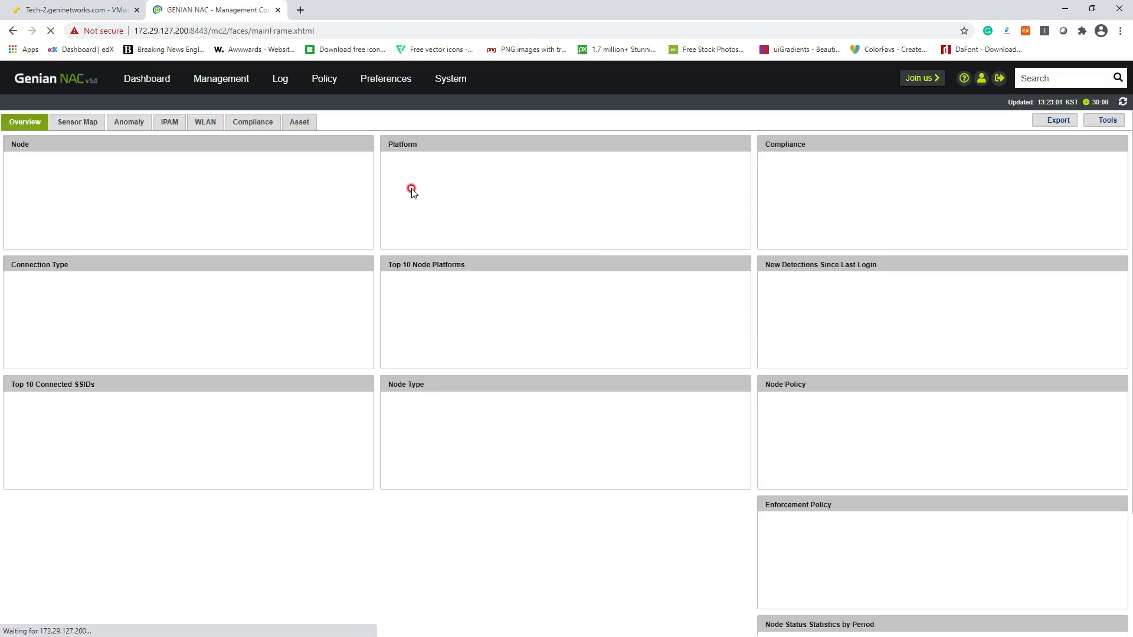
Move between the node list and Policy > Policy, ending on the Node Policy list with Default Policy
mouse_move(207, 78)
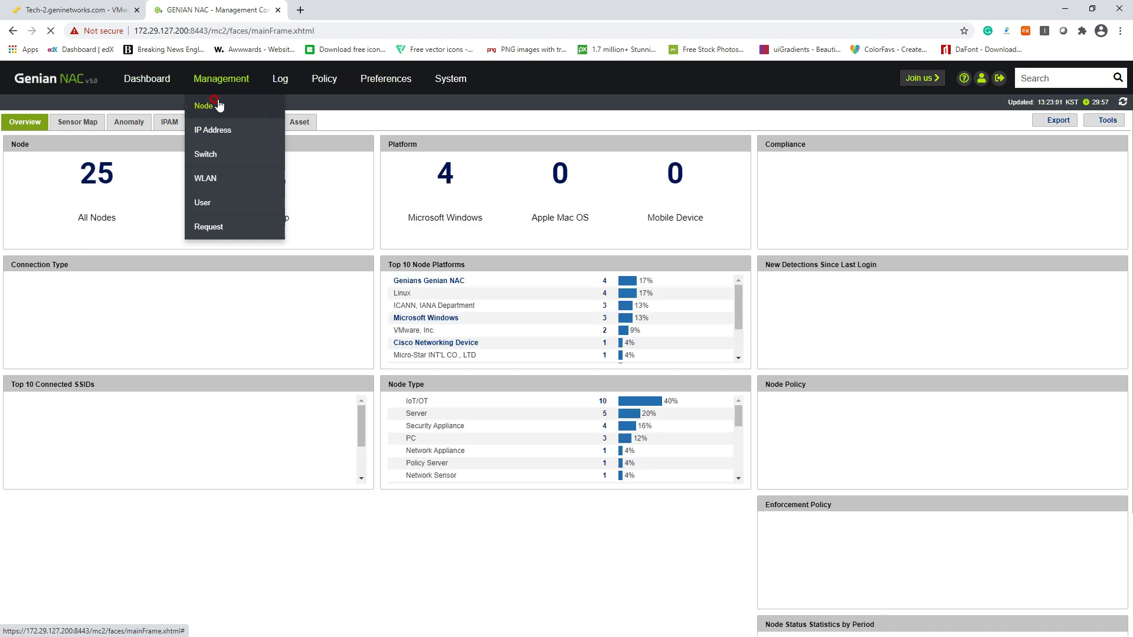
left_click(217, 98)
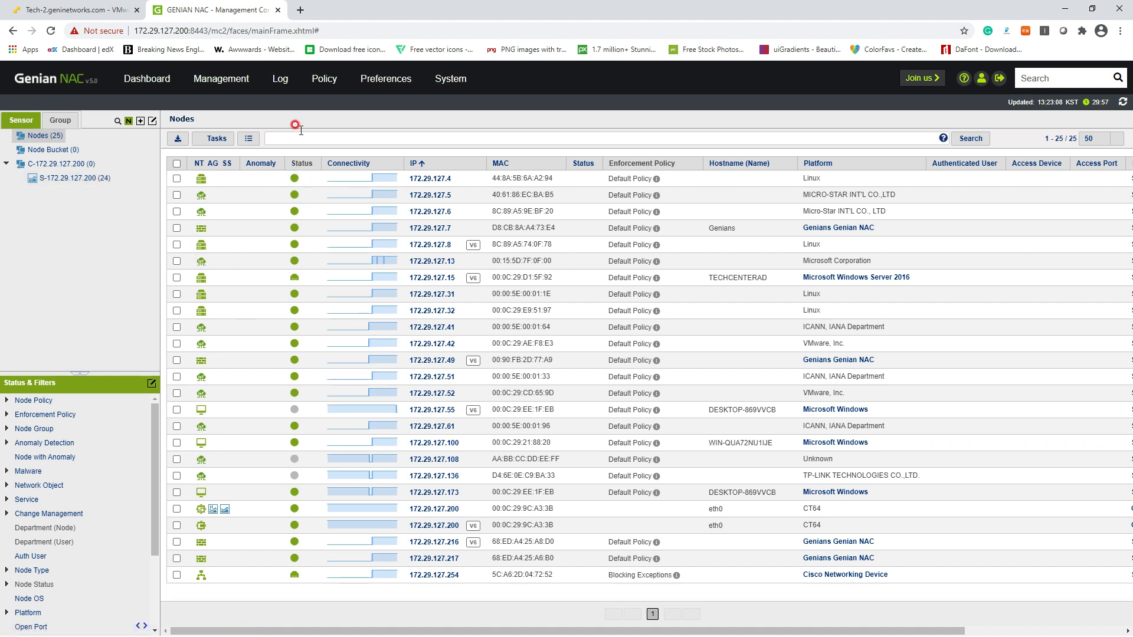
left_click(325, 78)
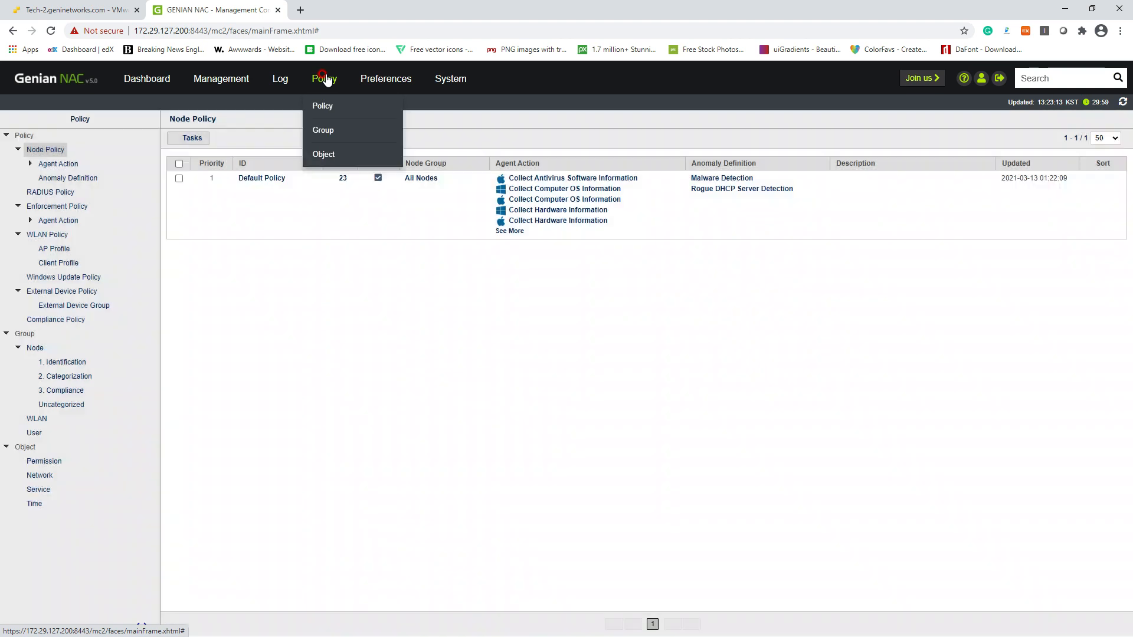
left_click(216, 79)
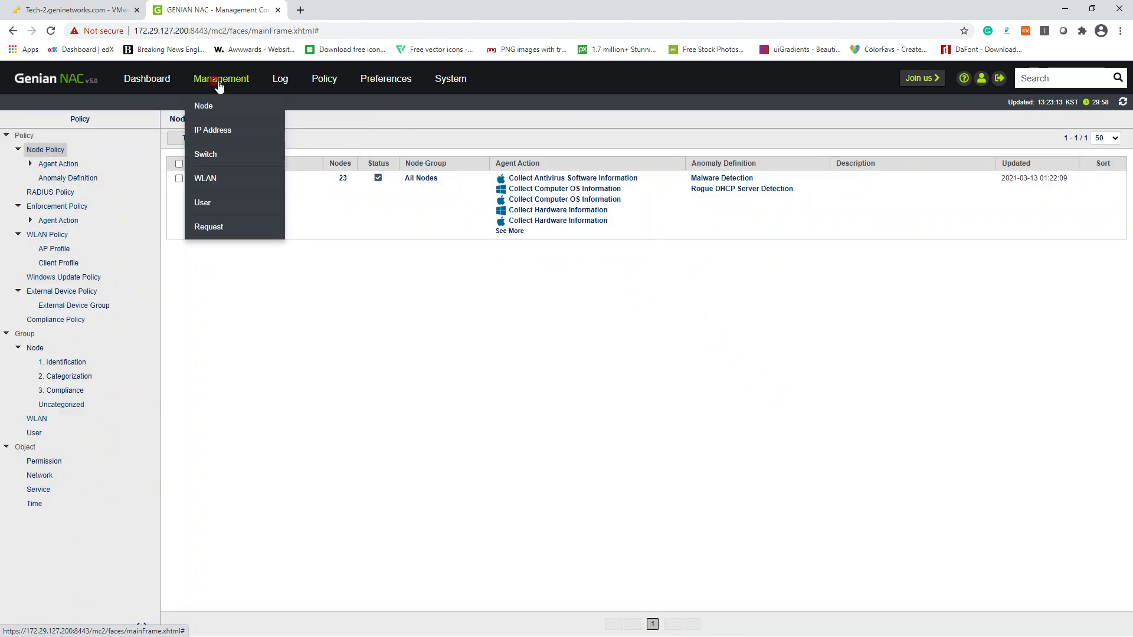
left_click(204, 105)
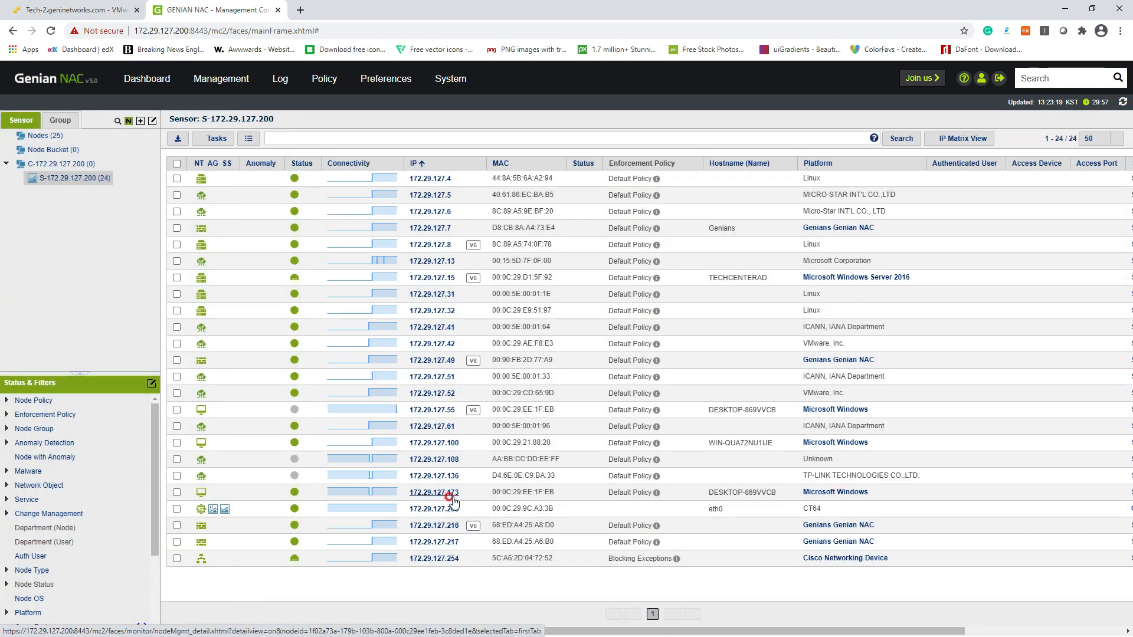
left_click(476, 498)
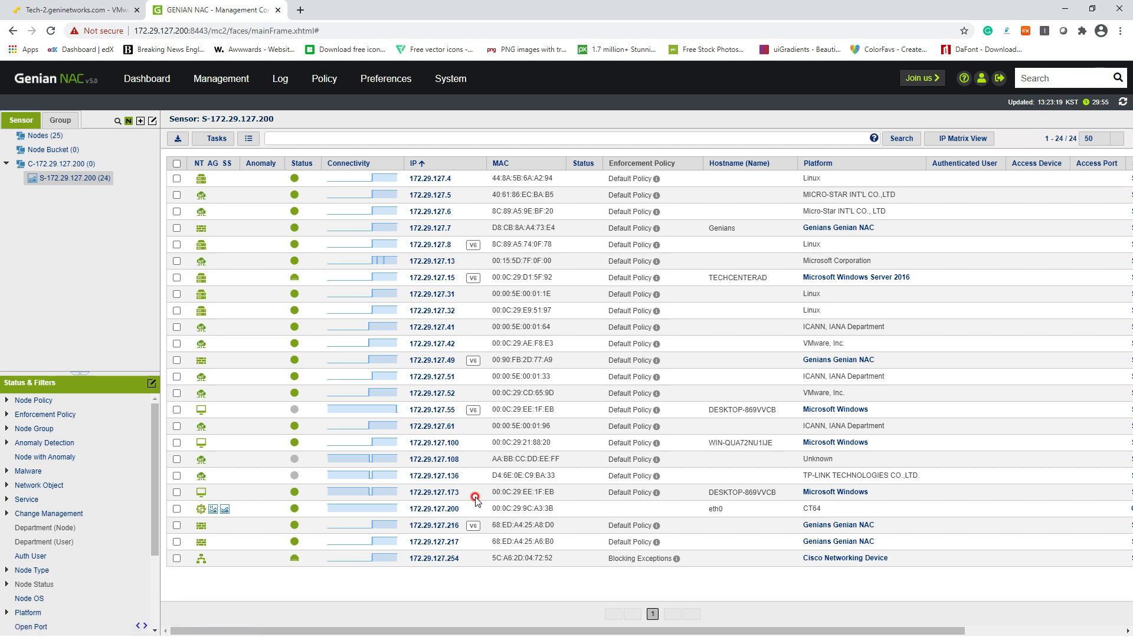
left_click(318, 105)
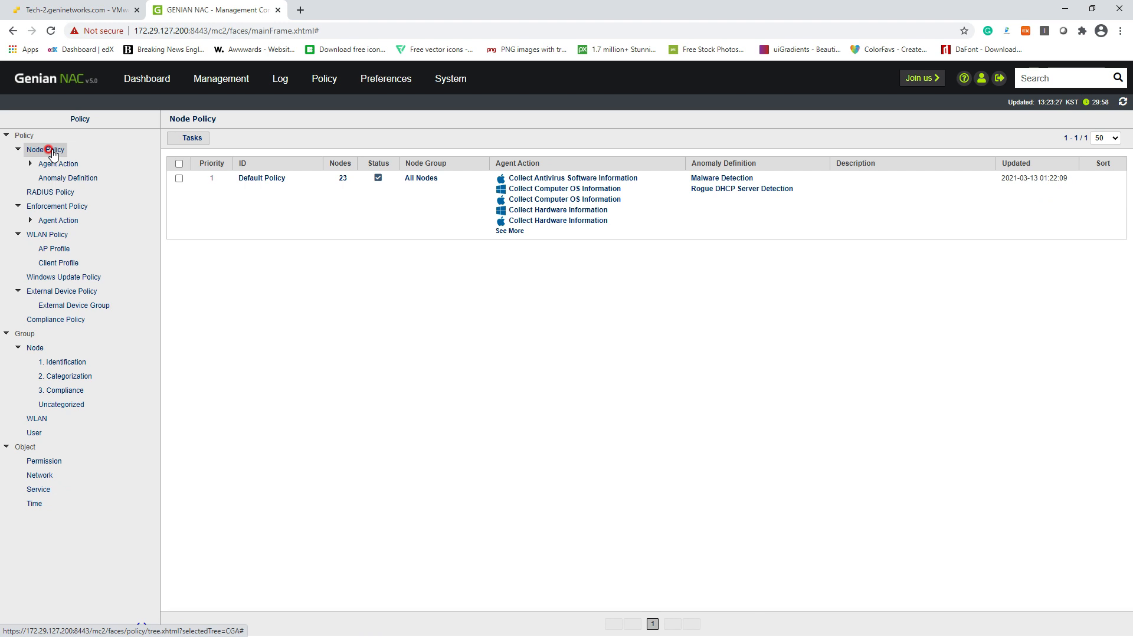
left_click(275, 183)
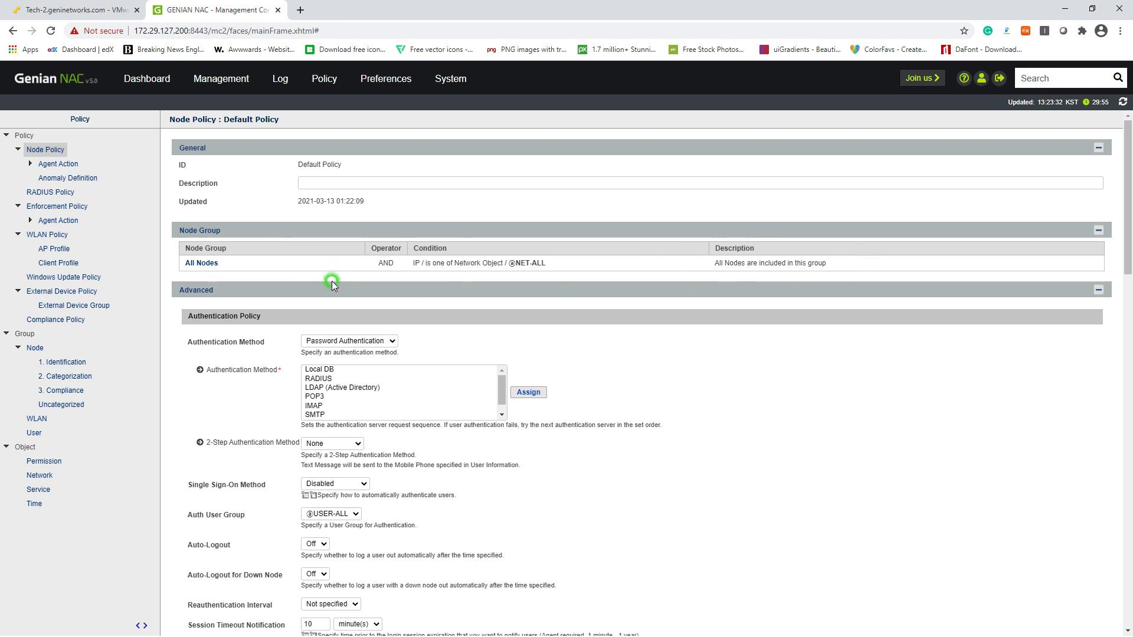
scroll(331, 280, "down", 1)
left_click_drag(187, 284, 265, 288)
left_click(428, 287)
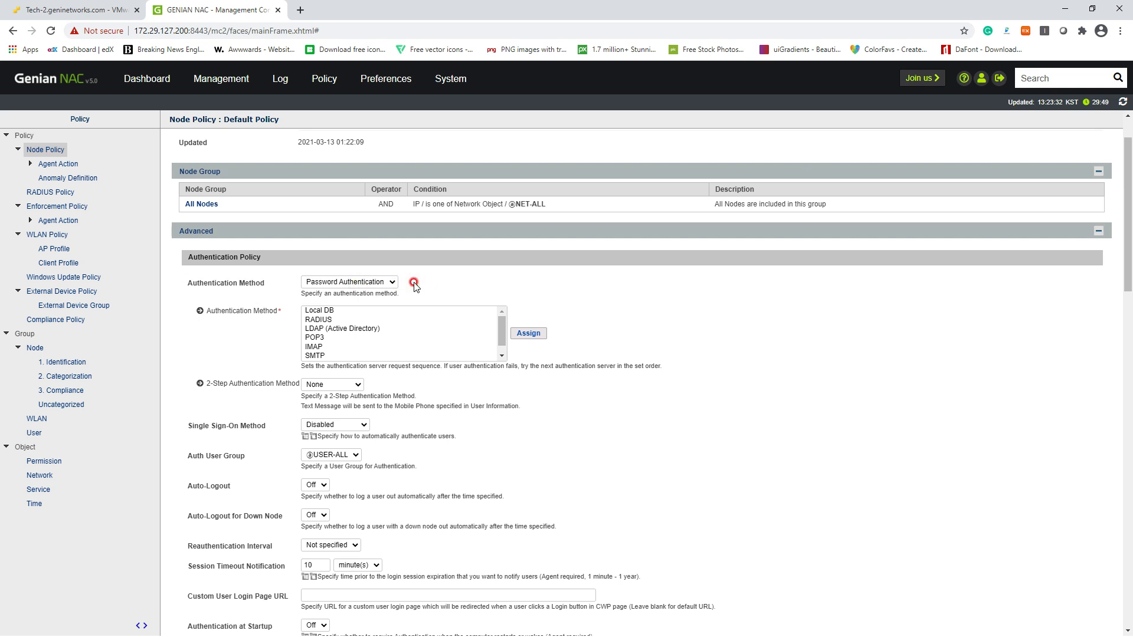
scroll(549, 301, "down", 10)
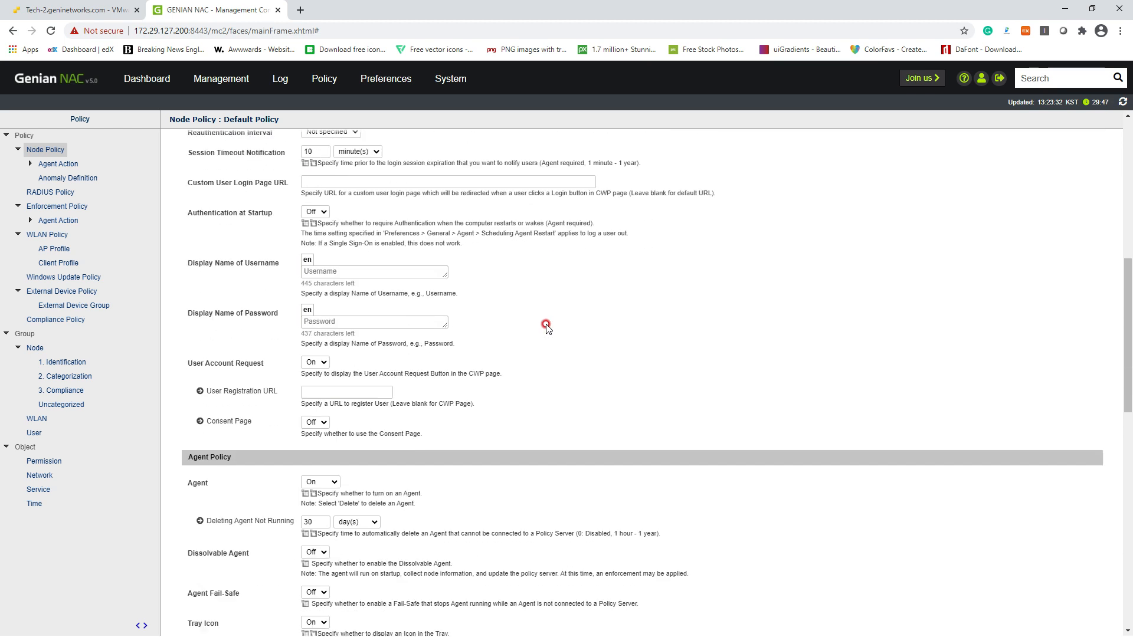
scroll(545, 329, "down", 3)
scroll(294, 373, "down", 8)
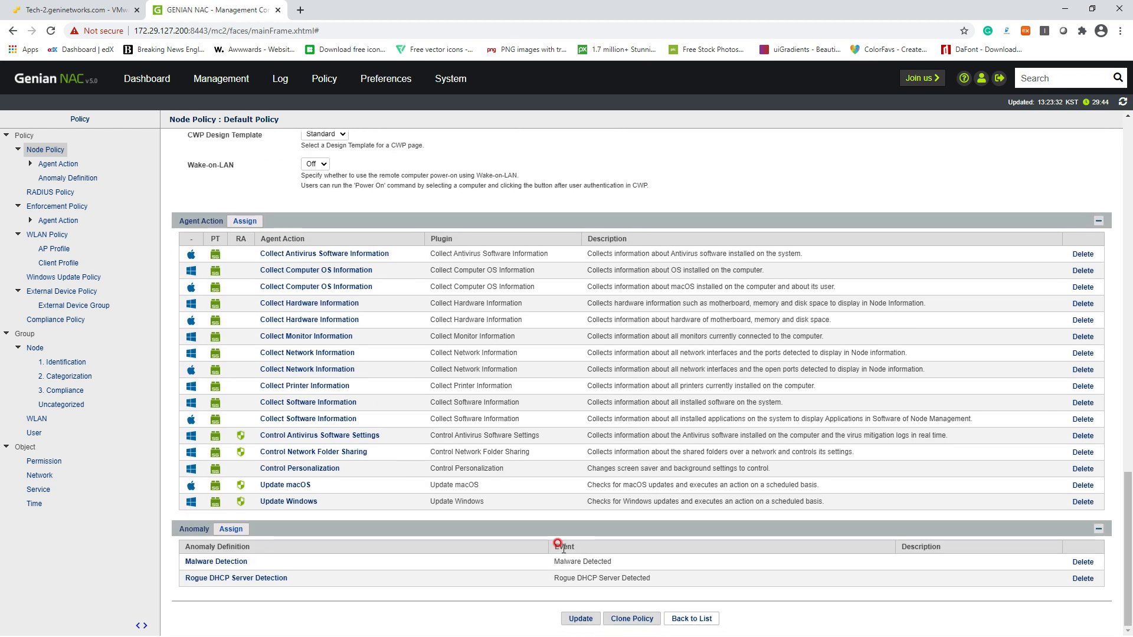
left_click(579, 618)
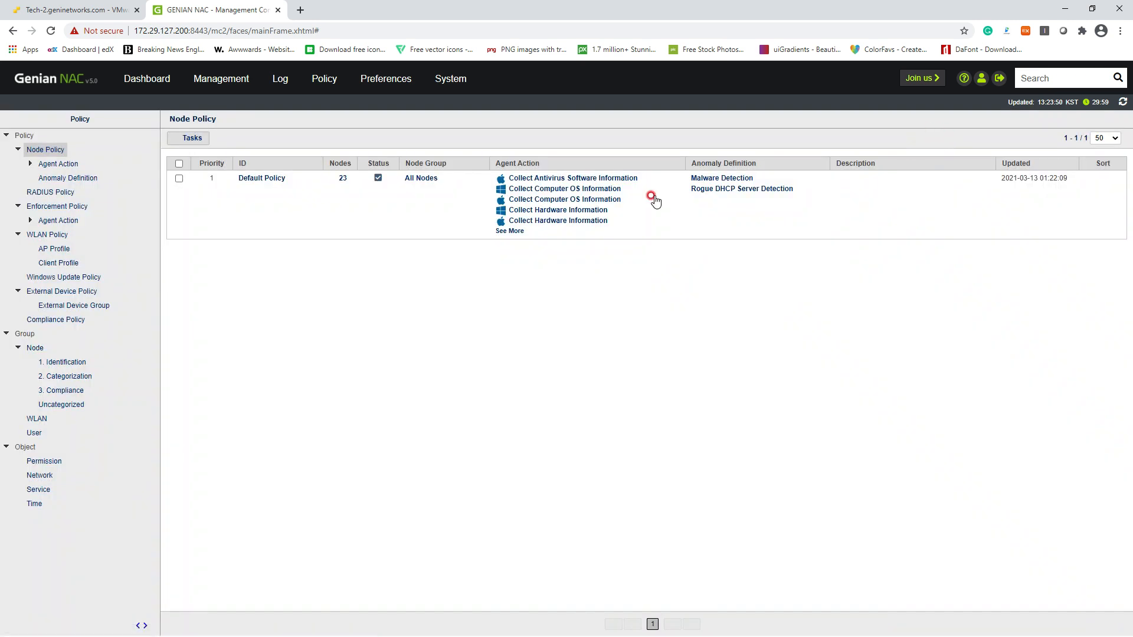
Open the User Not Authenticated enforcement policy's details and review its group condition
left_click(57, 206)
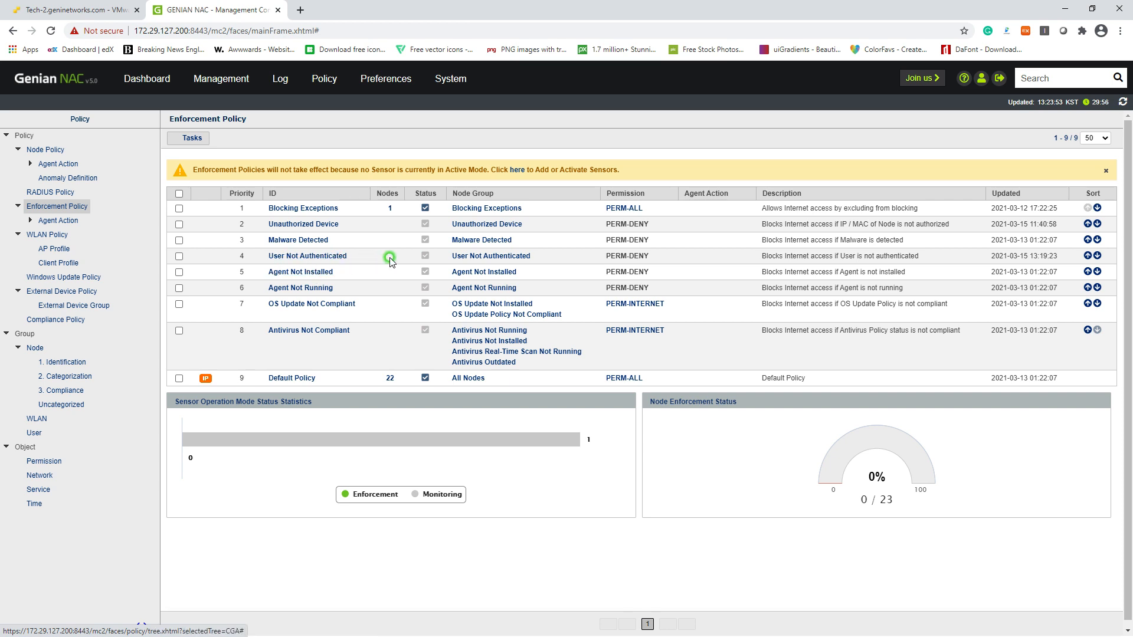
left_click(417, 257)
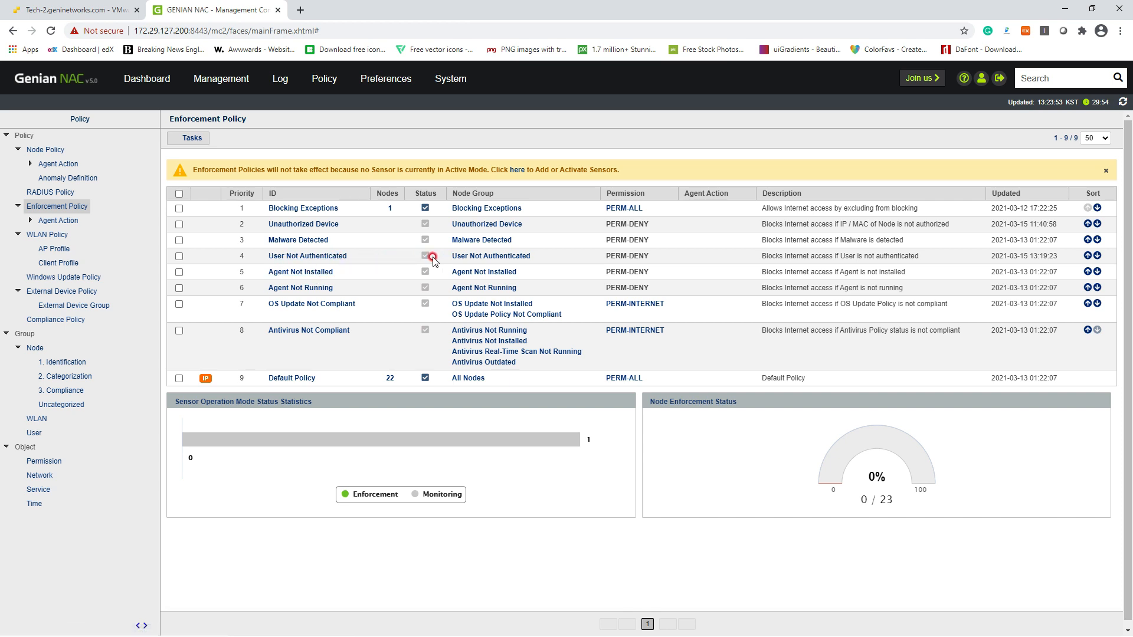
left_click(345, 257)
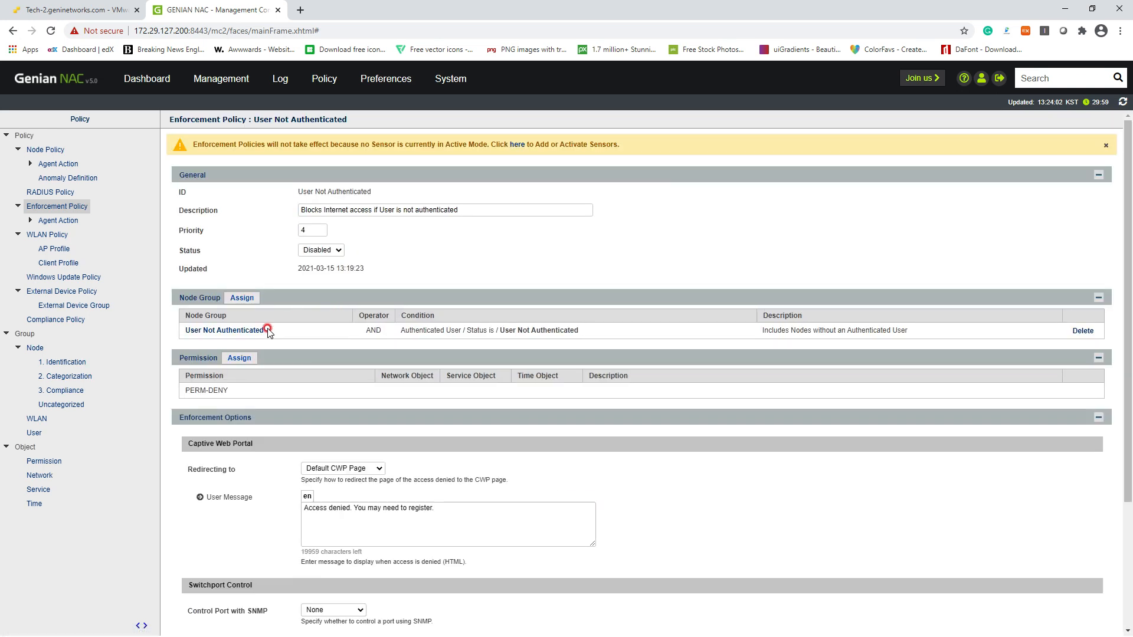
scroll(216, 341, "down", 1)
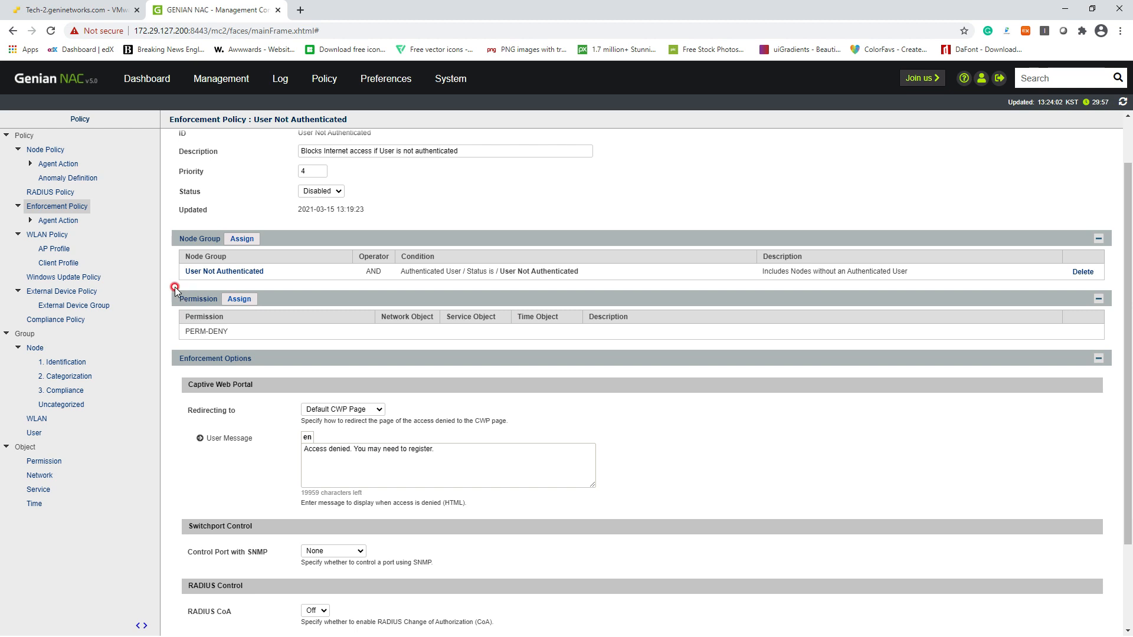
scroll(175, 289, "up", 1)
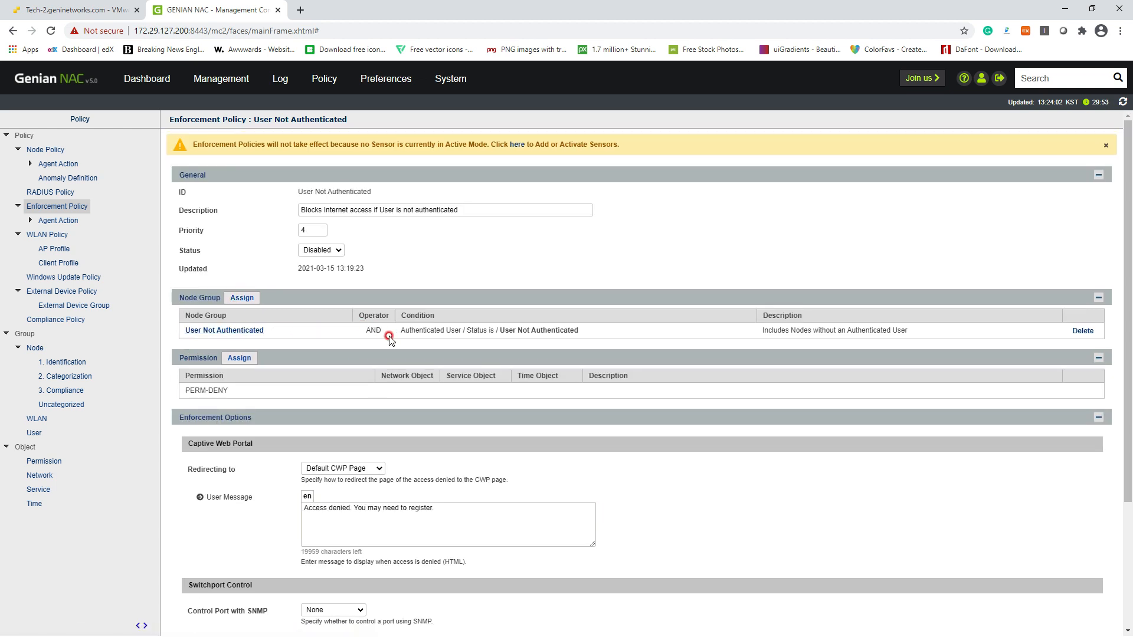
left_click_drag(411, 331, 632, 328)
left_click(632, 328)
Change the policy's Status from Disabled to Enabled
left_click(321, 250)
left_click(322, 266)
scroll(378, 413, "down", 3)
Update the User Not Authenticated policy and apply the policy changes to nodes
left_click(567, 614)
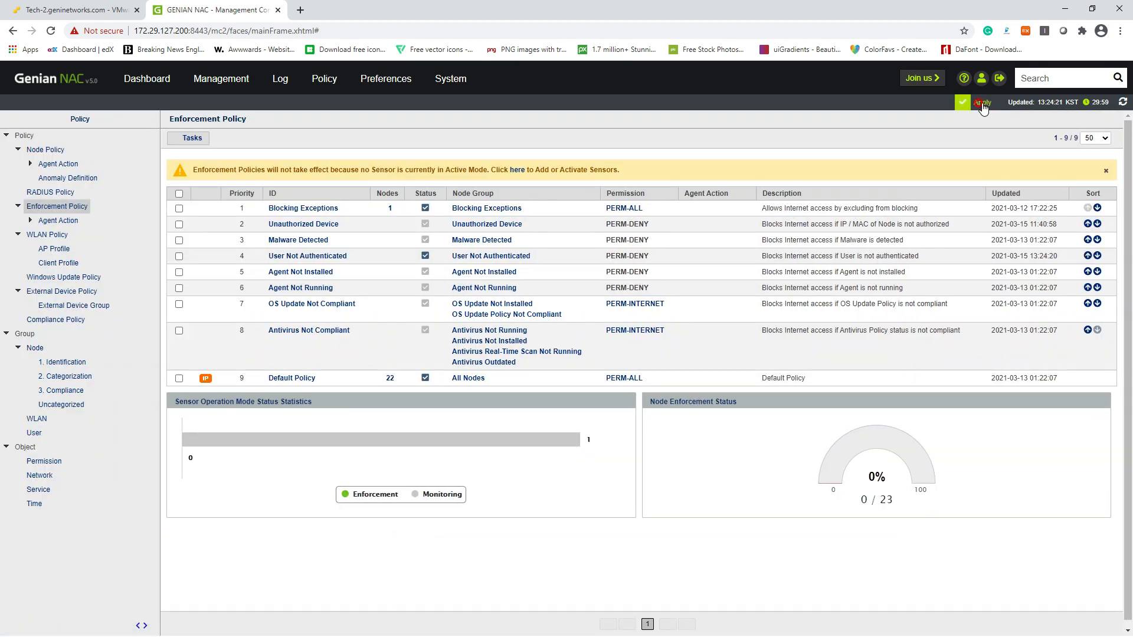
left_click(980, 103)
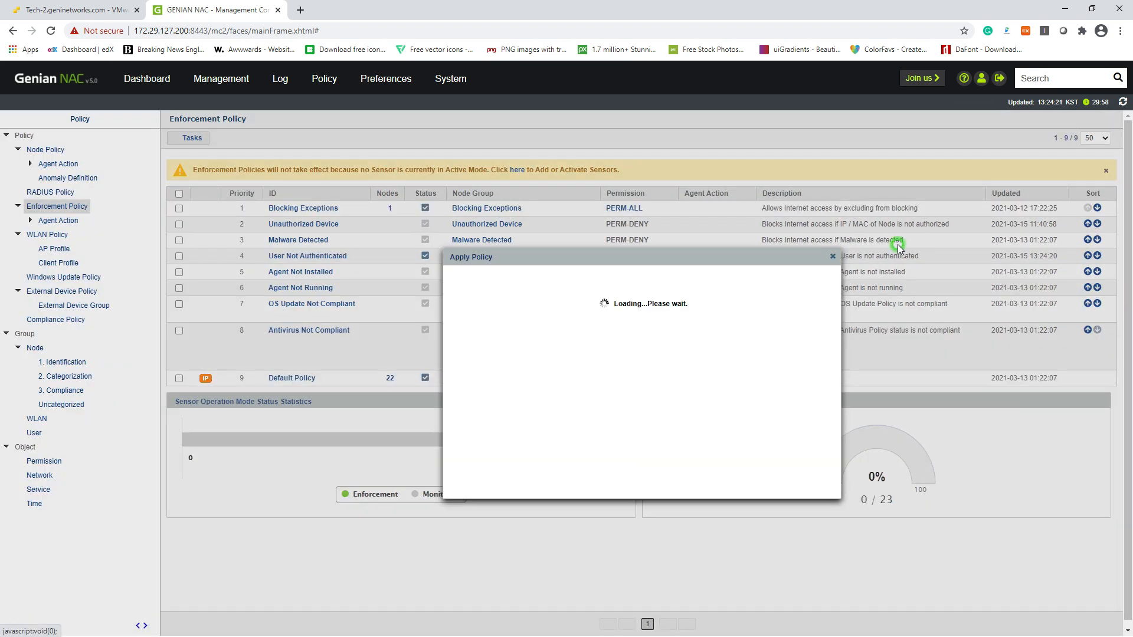
left_click(615, 479)
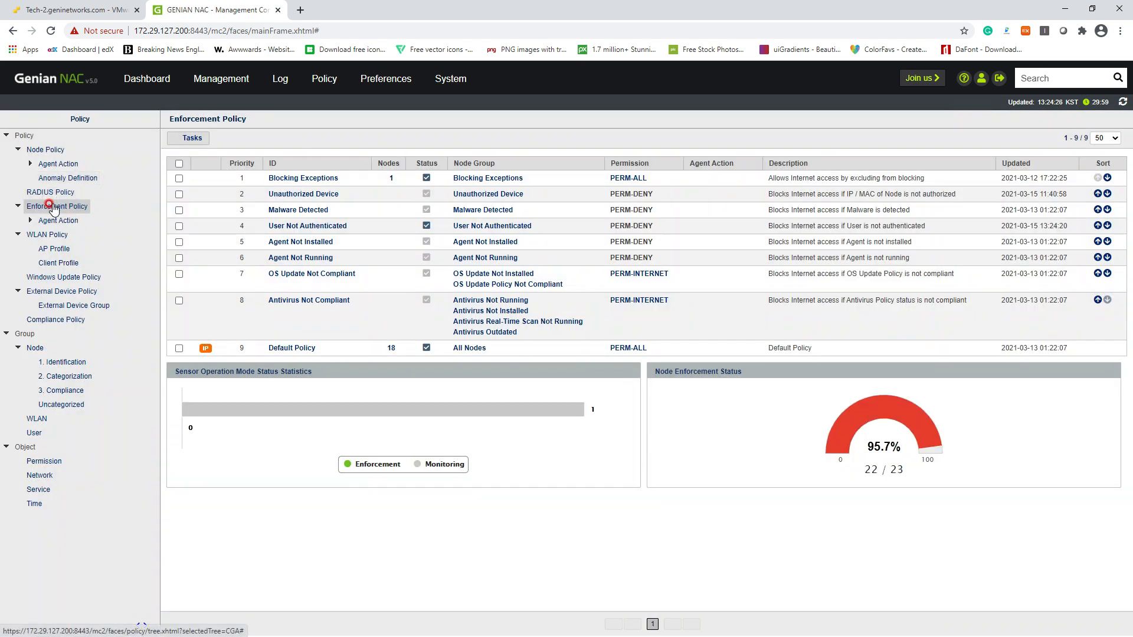
Reload the Enforcement Policy list, verify the policy, and list its 22 matched nodes
left_click(53, 207)
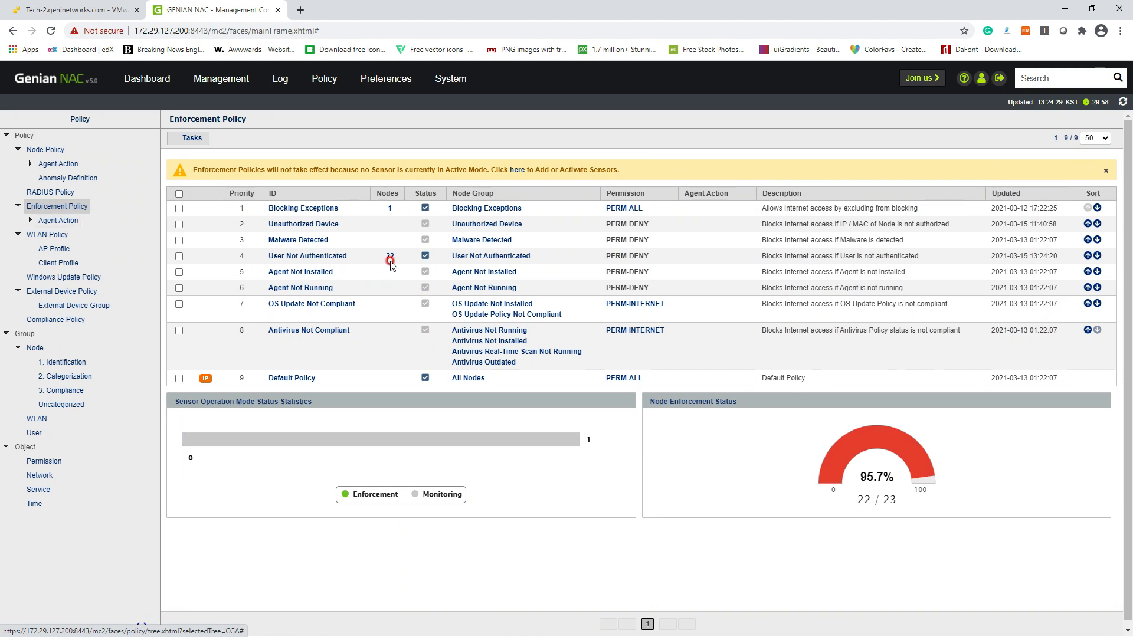
left_click(325, 256)
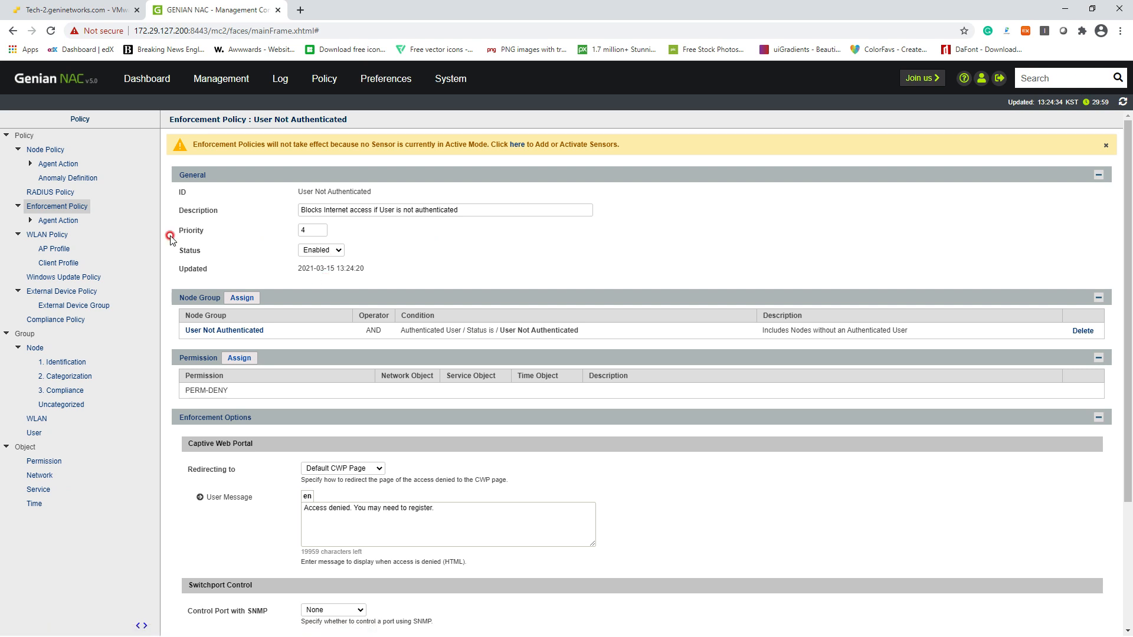
left_click(62, 208)
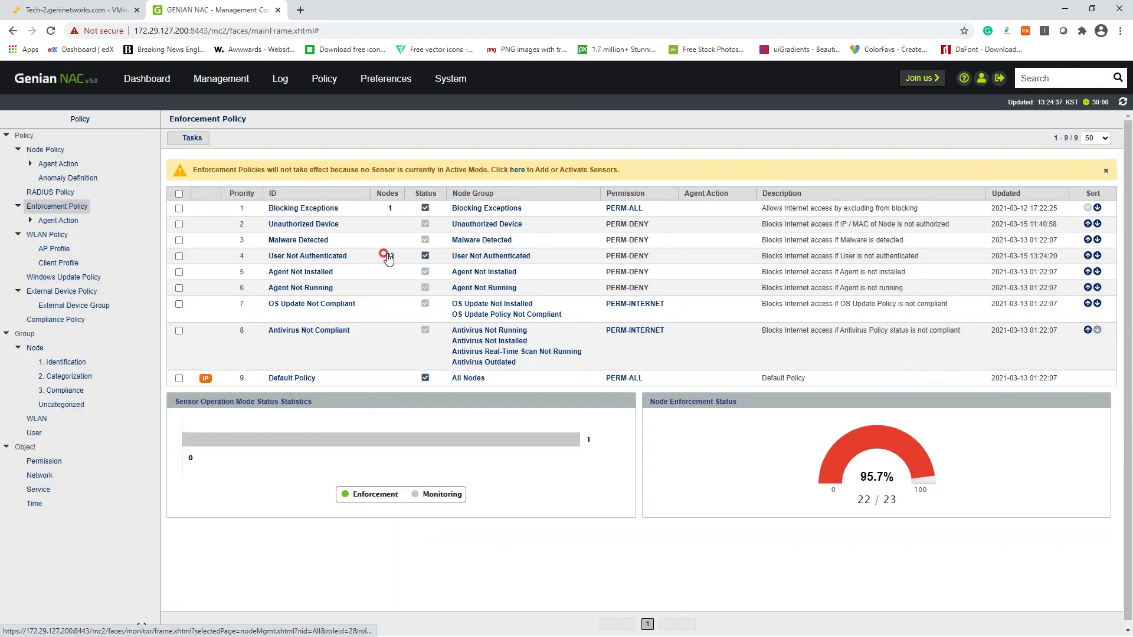
left_click(389, 256)
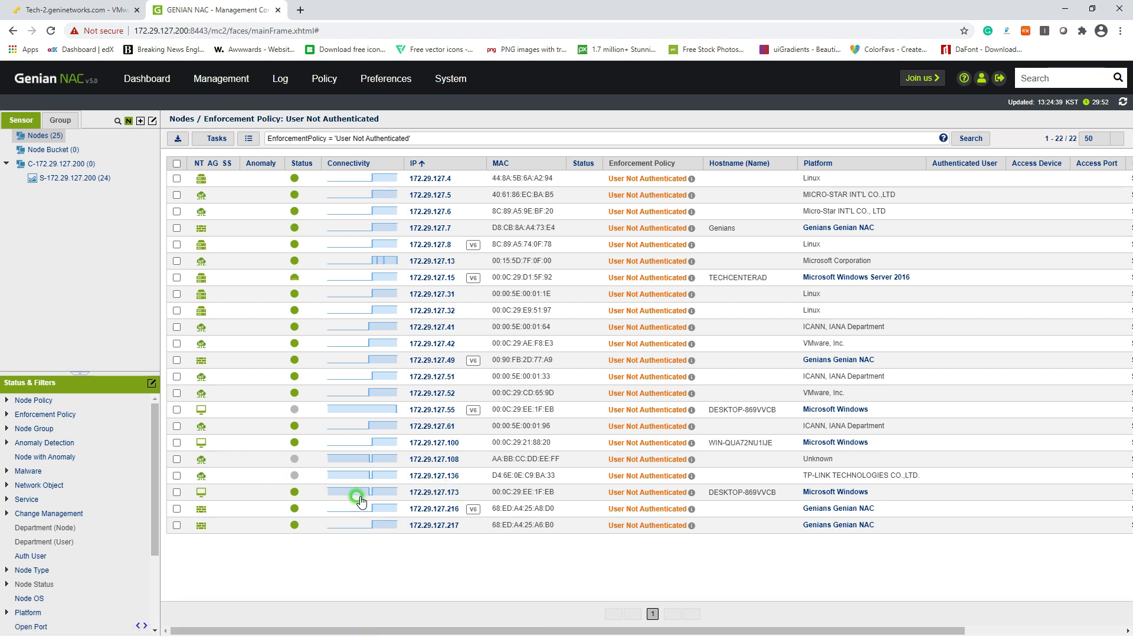
Go back to the User Not Authenticated enforcement policy and follow its Node Group link
left_click(484, 491)
left_click(324, 79)
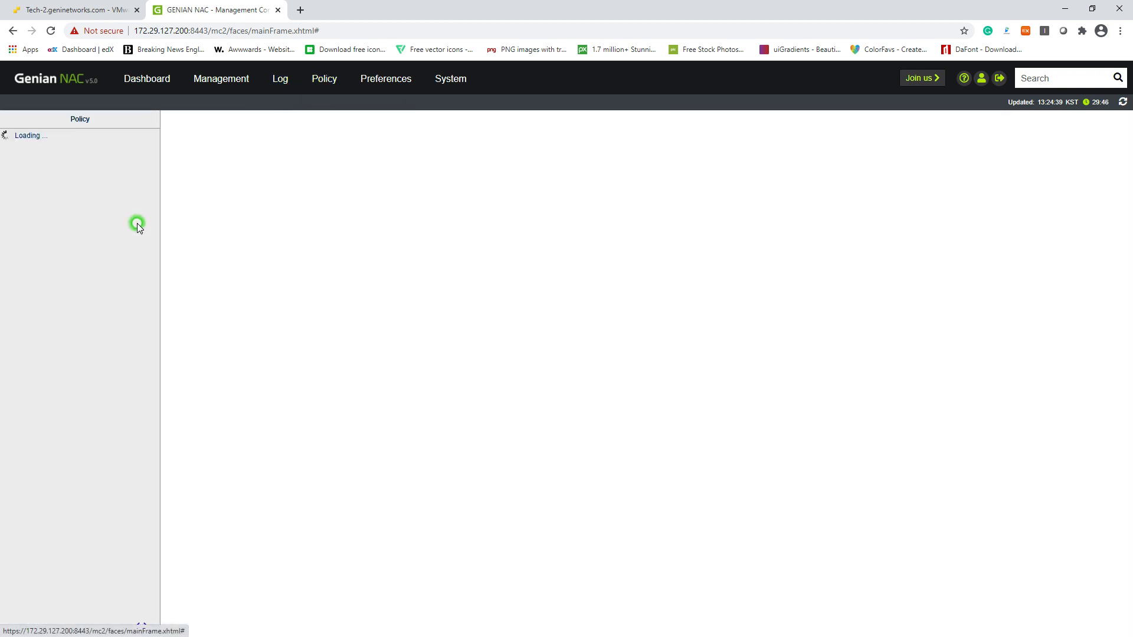
left_click(61, 203)
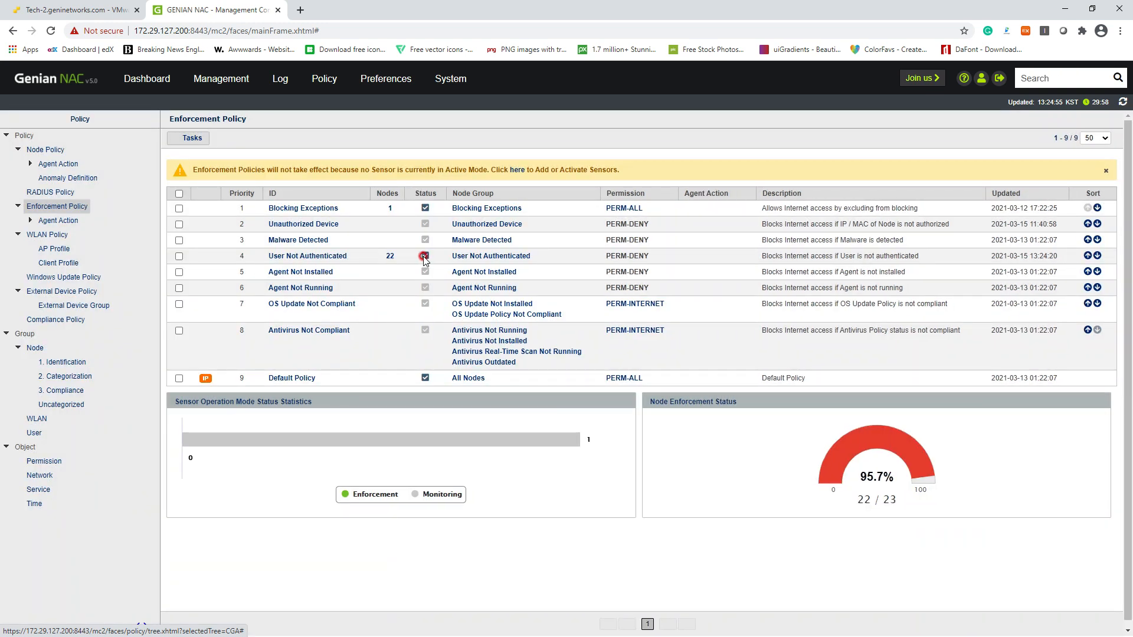
left_click(330, 260)
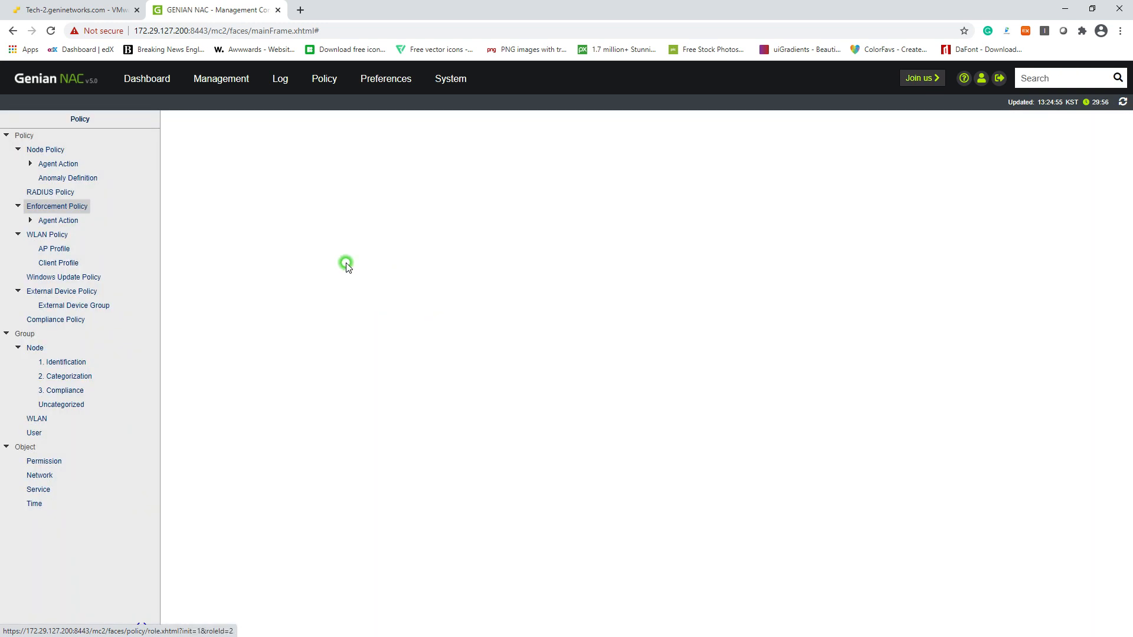
left_click(270, 332)
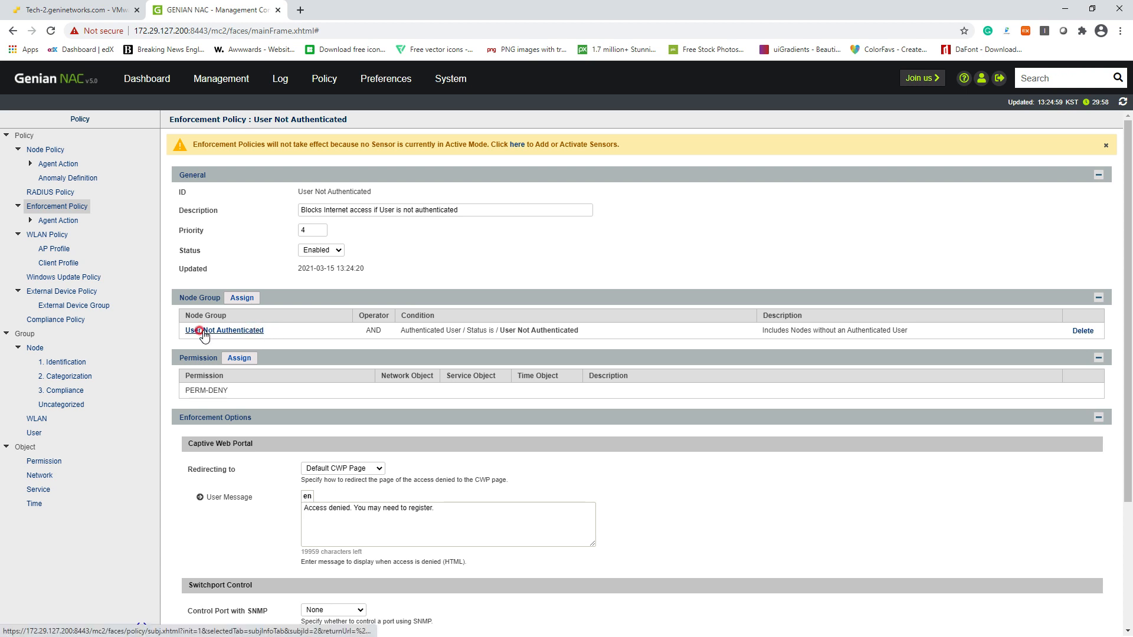
scroll(466, 389, "down", 2)
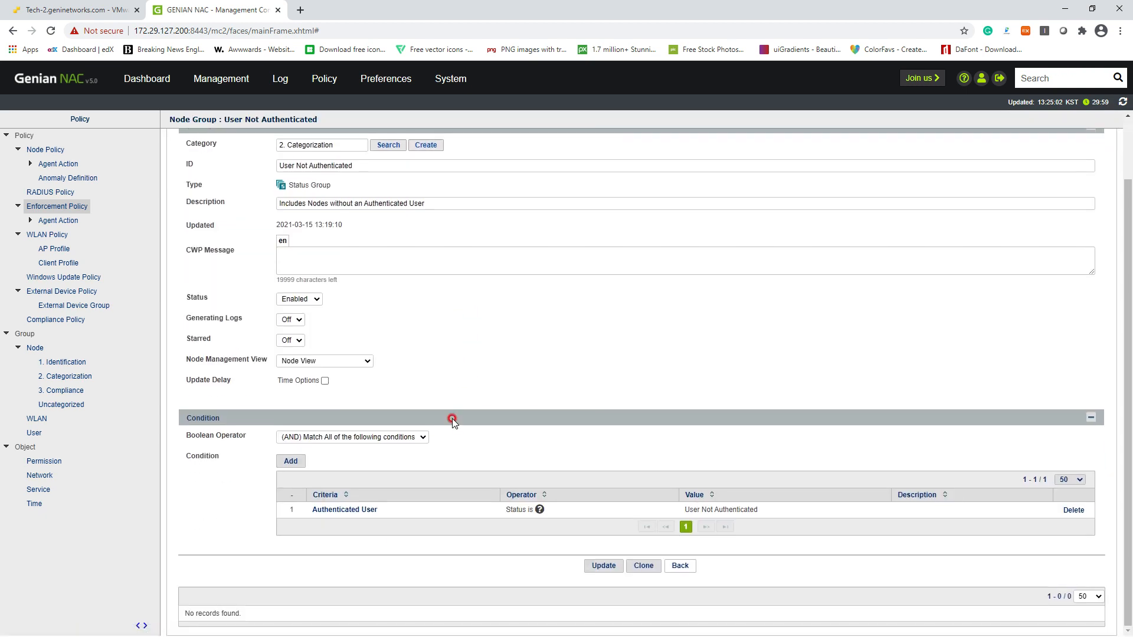
Add an IP 'is equal to' 172.29.127.173 condition to the node group and update it
left_click(292, 465)
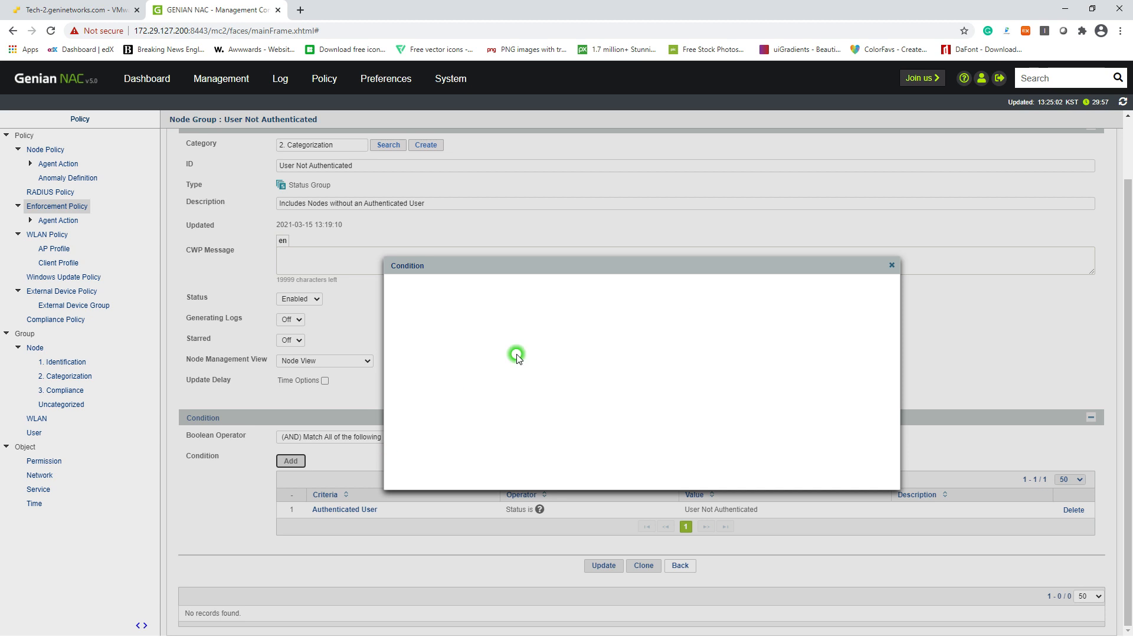
left_click(516, 286)
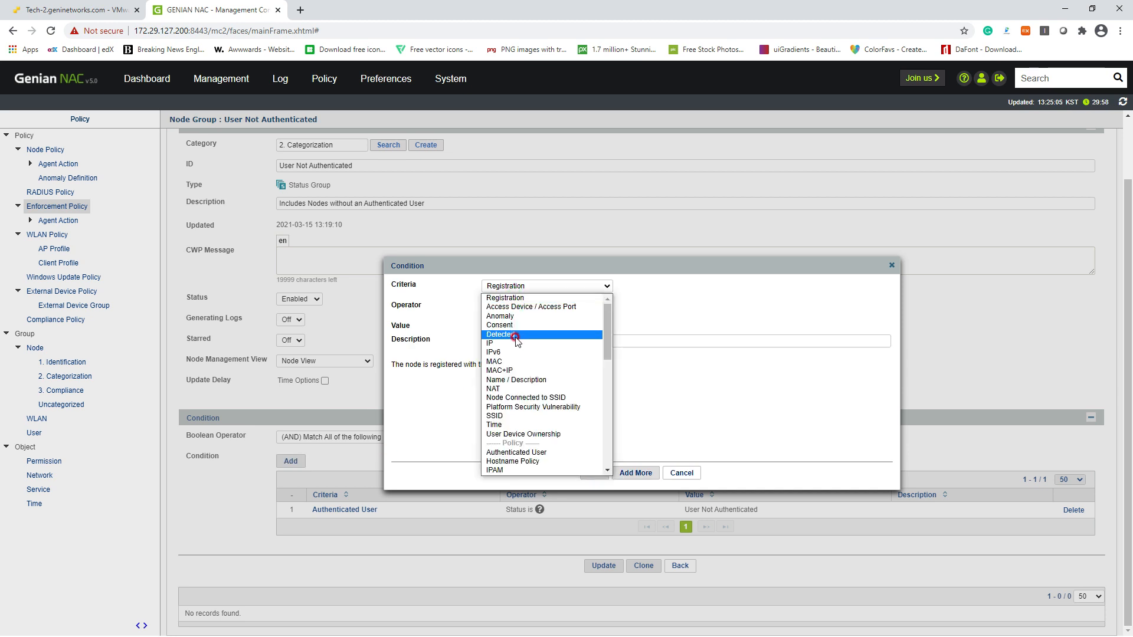
left_click(501, 342)
left_click(507, 307)
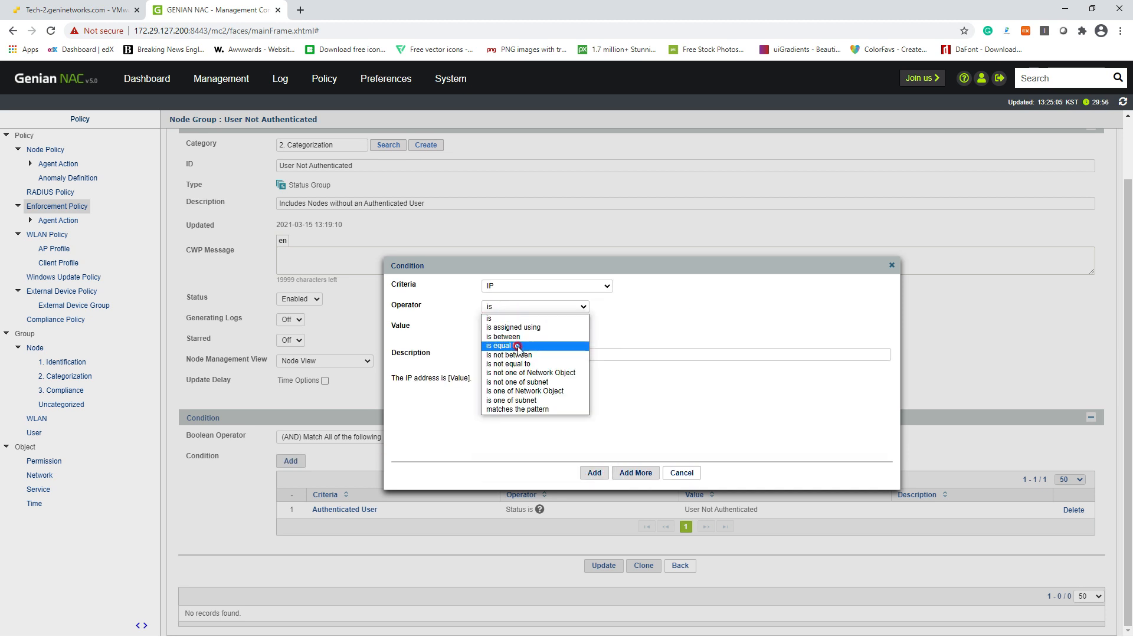
left_click(505, 346)
left_click(503, 327)
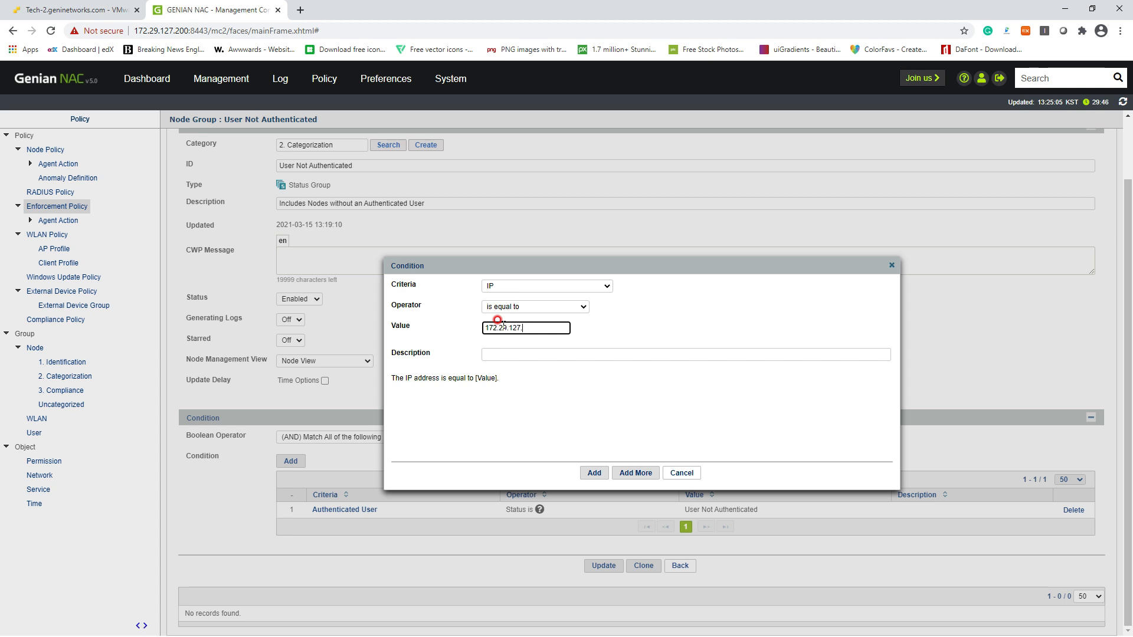
left_click(594, 473)
scroll(589, 480, "down", 1)
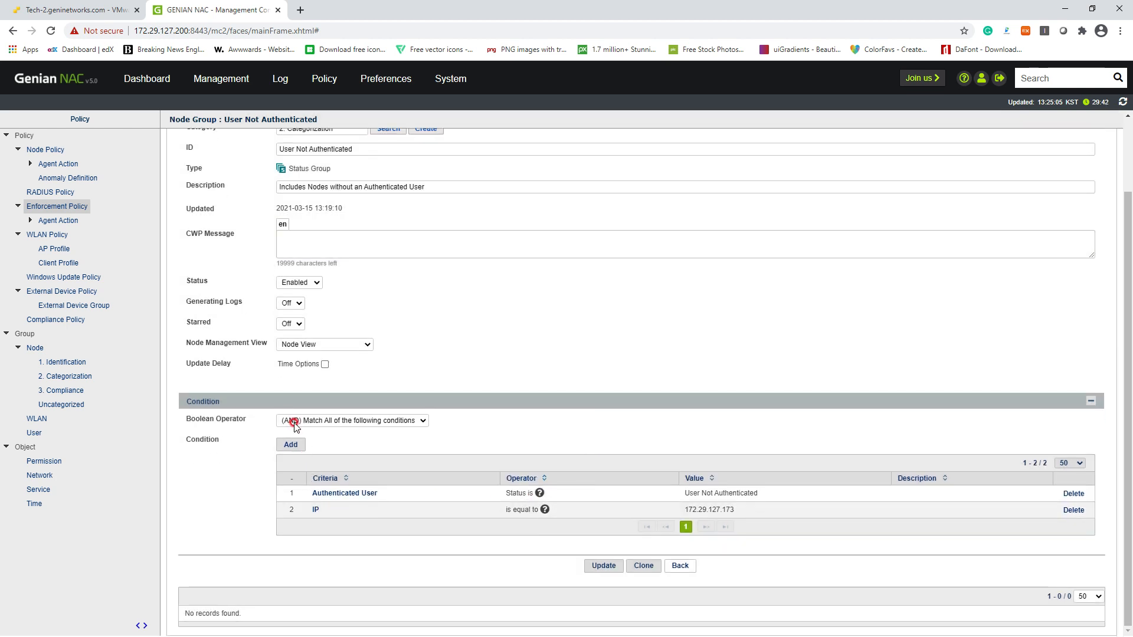
left_click(599, 566)
Update and apply the enforcement policy, then list its single matched node, 172.29.127.173
scroll(626, 525, "down", 3)
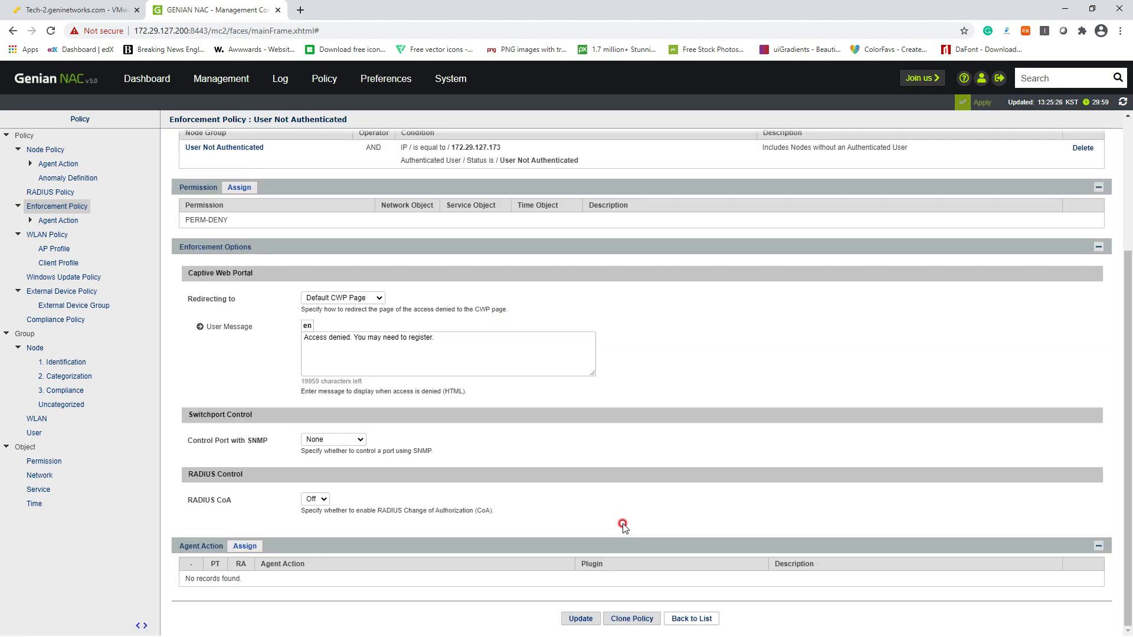
left_click(580, 619)
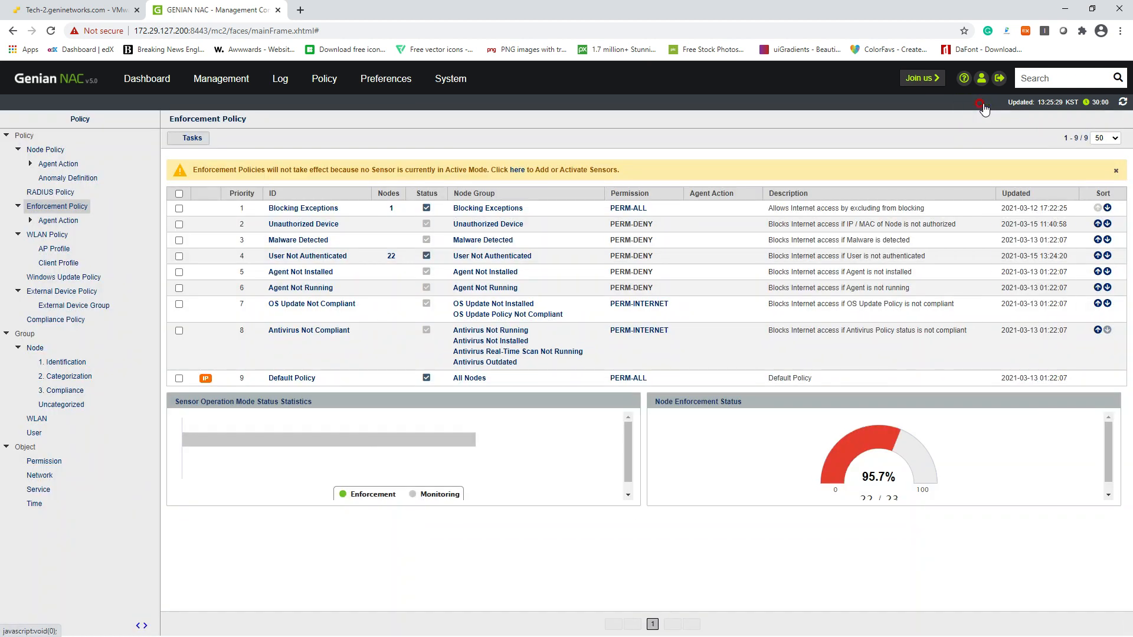
left_click(982, 103)
left_click(620, 475)
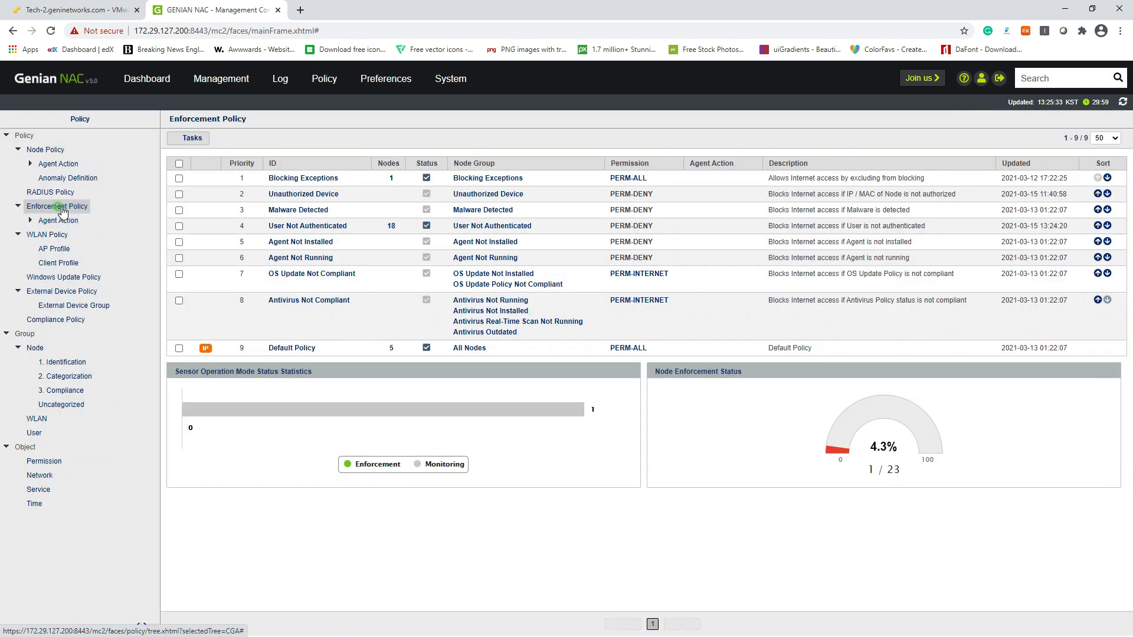
left_click(59, 207)
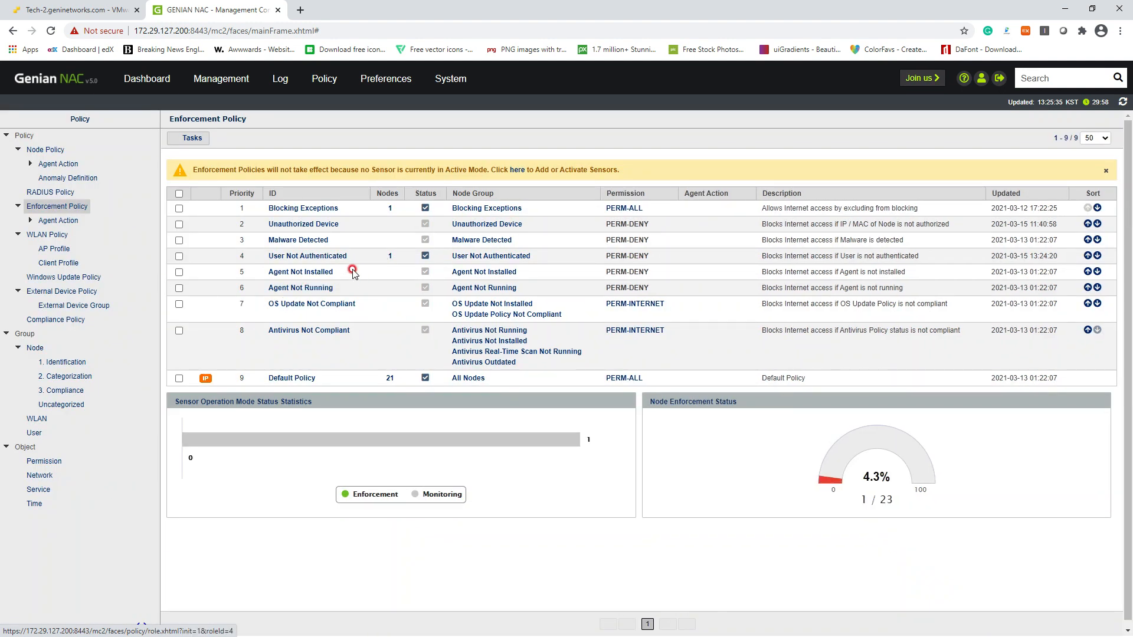
left_click(390, 259)
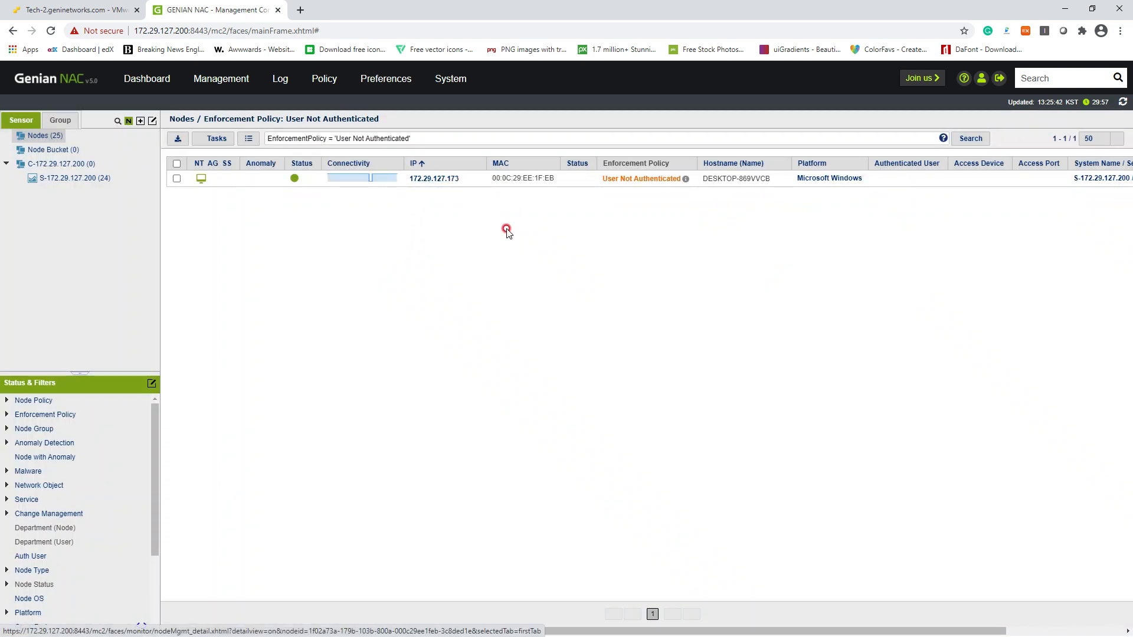
Return to the Enforcement Policy list, then switch to the VMware ESXi browser tab
left_click(321, 83)
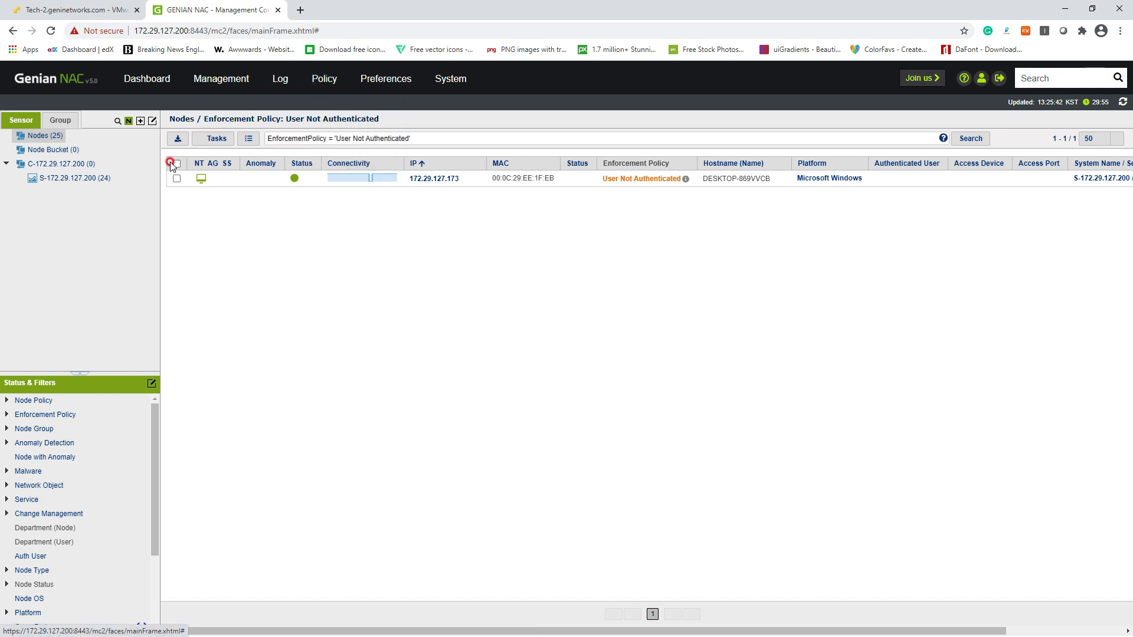
left_click(322, 105)
left_click(179, 253)
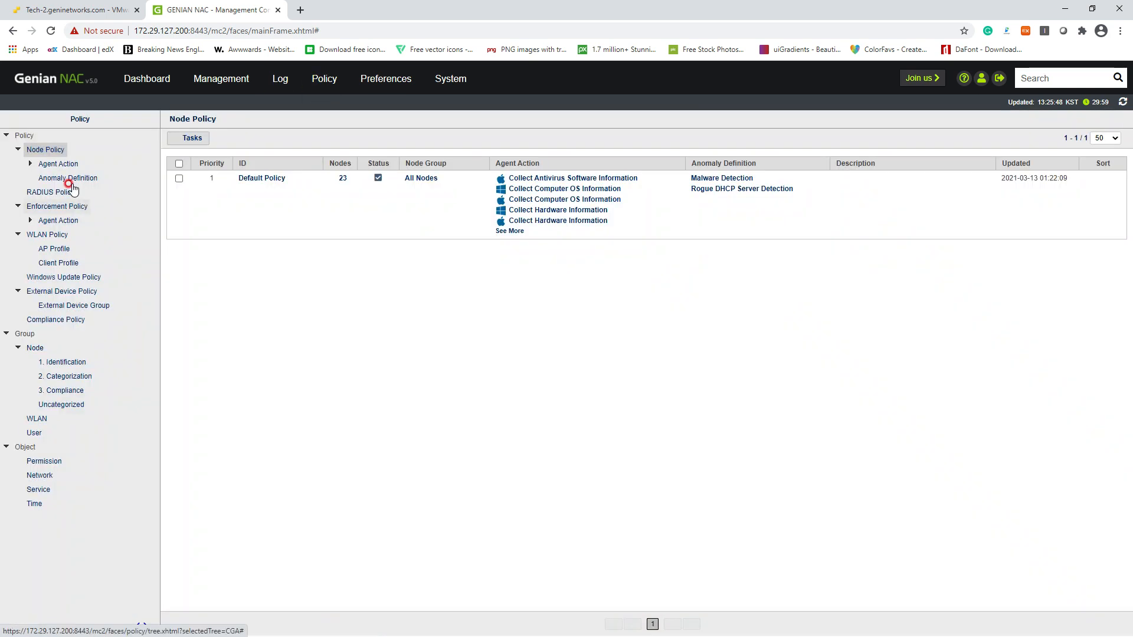
left_click(57, 206)
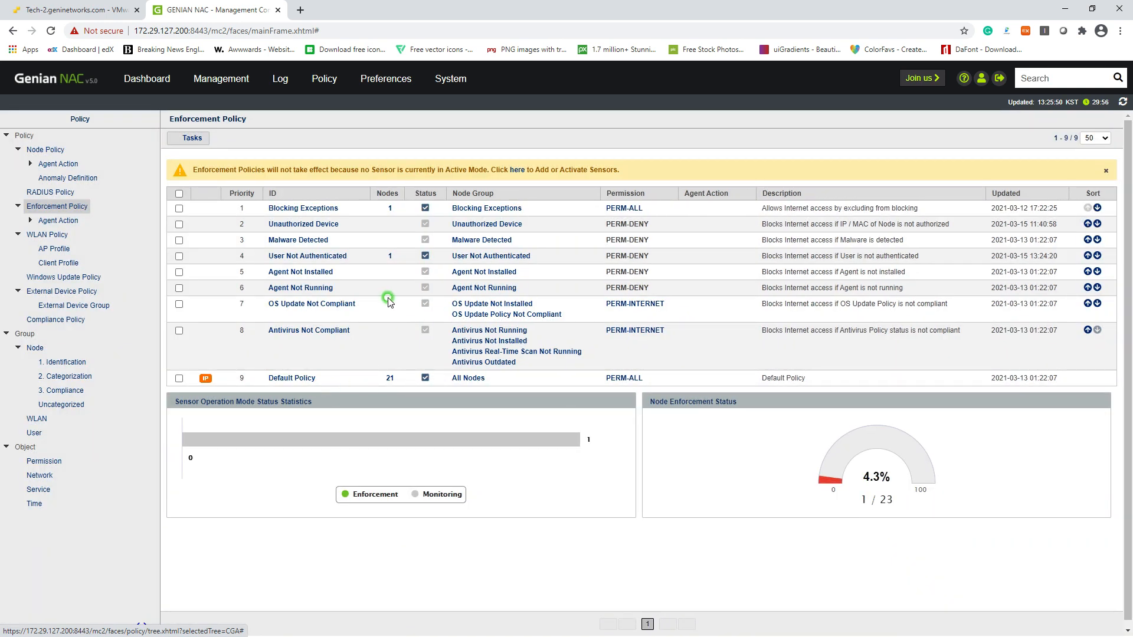
left_click(73, 10)
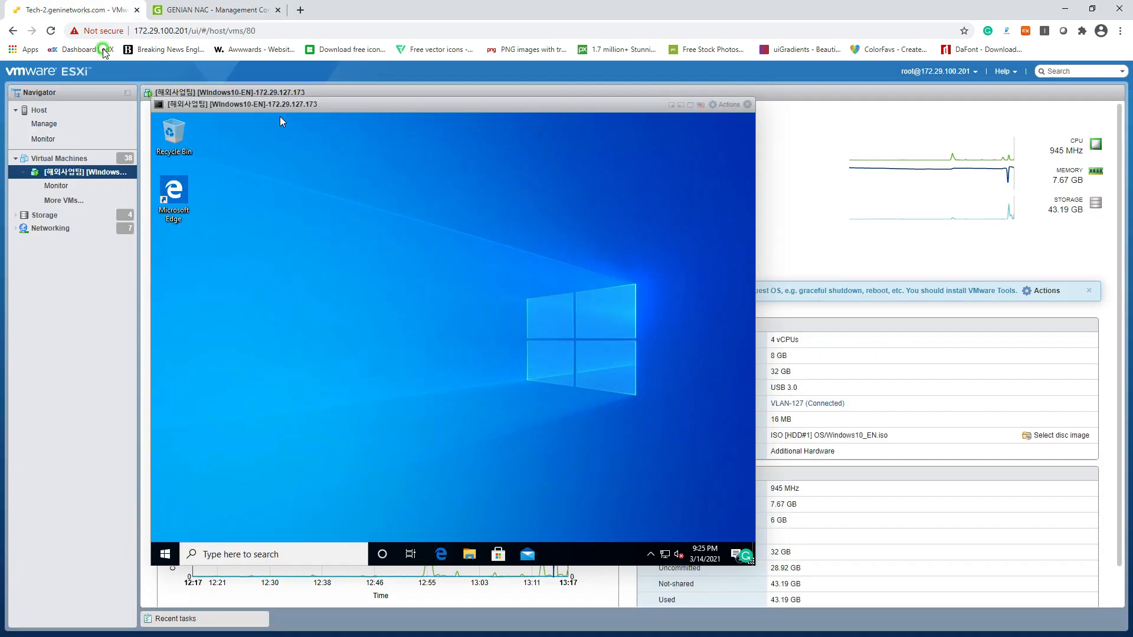
Run ipconfig in Command Prompt to confirm 172.29.127.173, then launch Edge in the VM
left_click(321, 553)
type("cmd")
key("Return")
type("i")
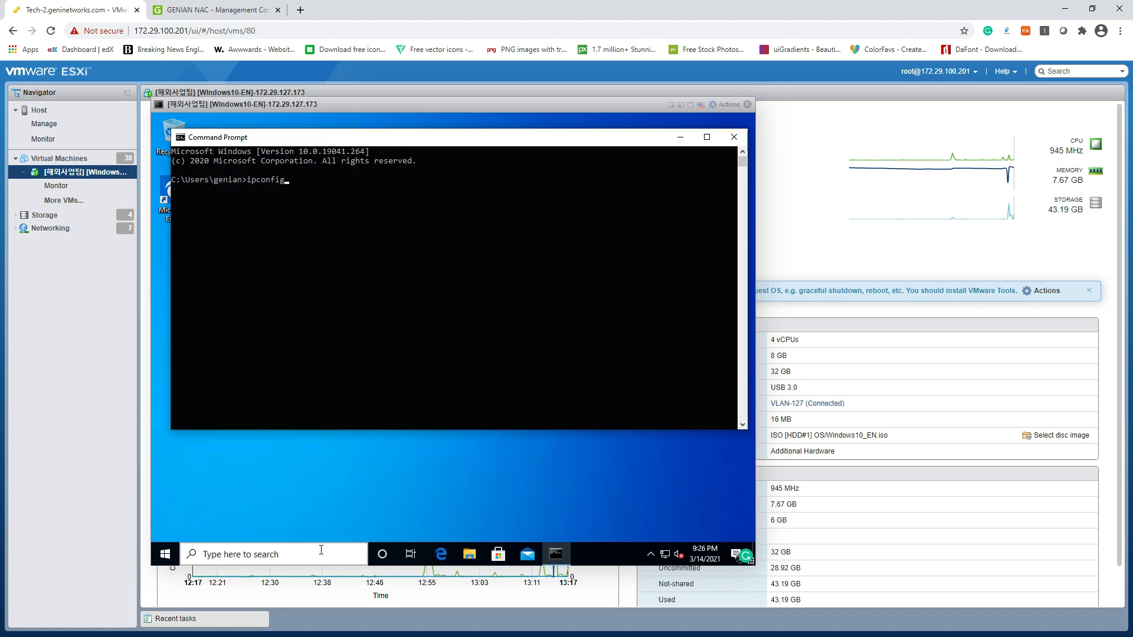
type("pconfig")
key("Return")
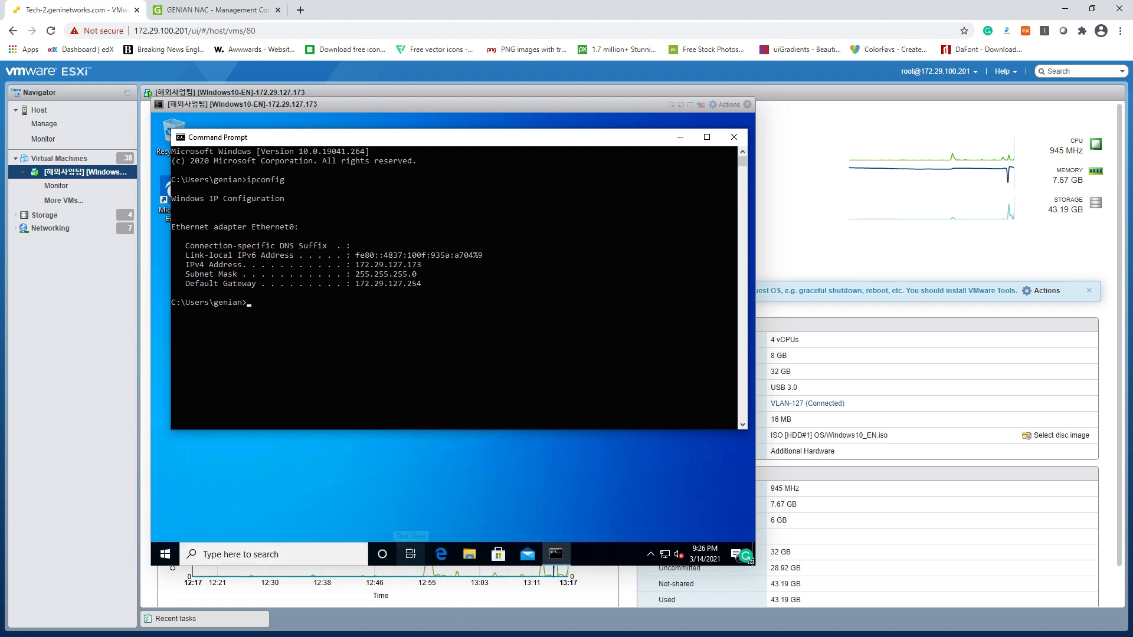
left_click(441, 553)
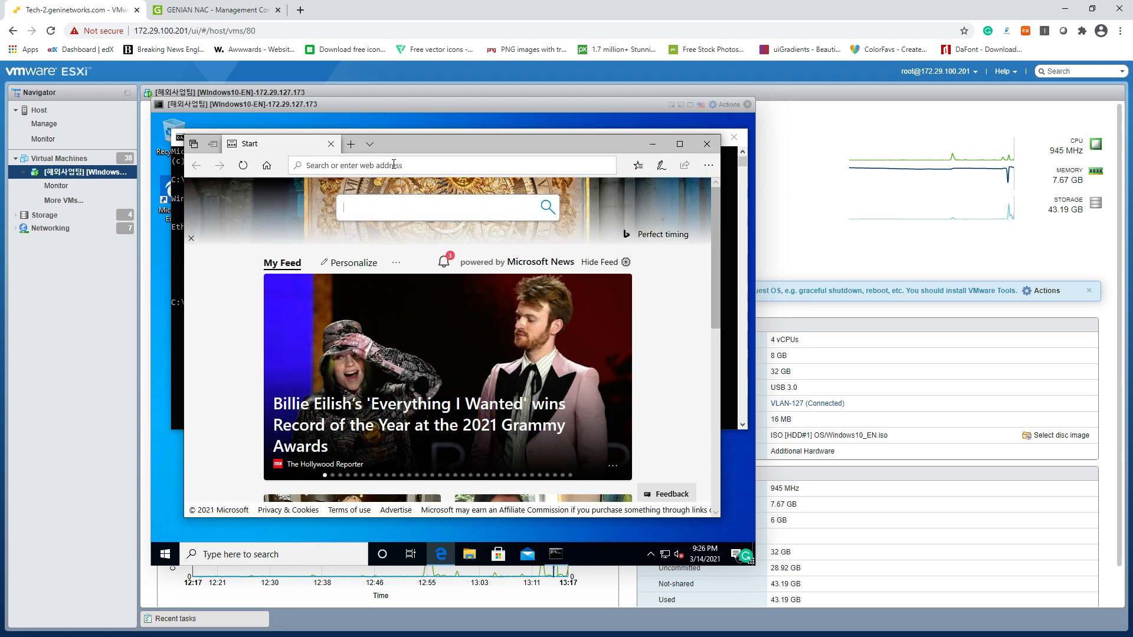
Back in Genian NAC, view Management > Node, then the System page showing server 172.29.127.200
left_click(219, 10)
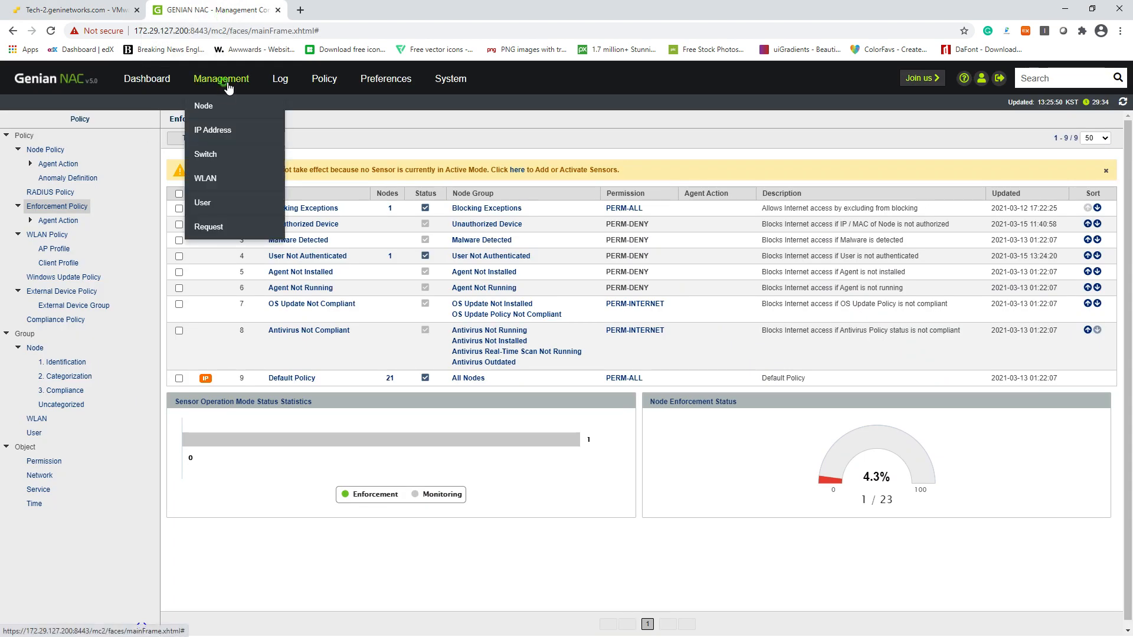
left_click(224, 83)
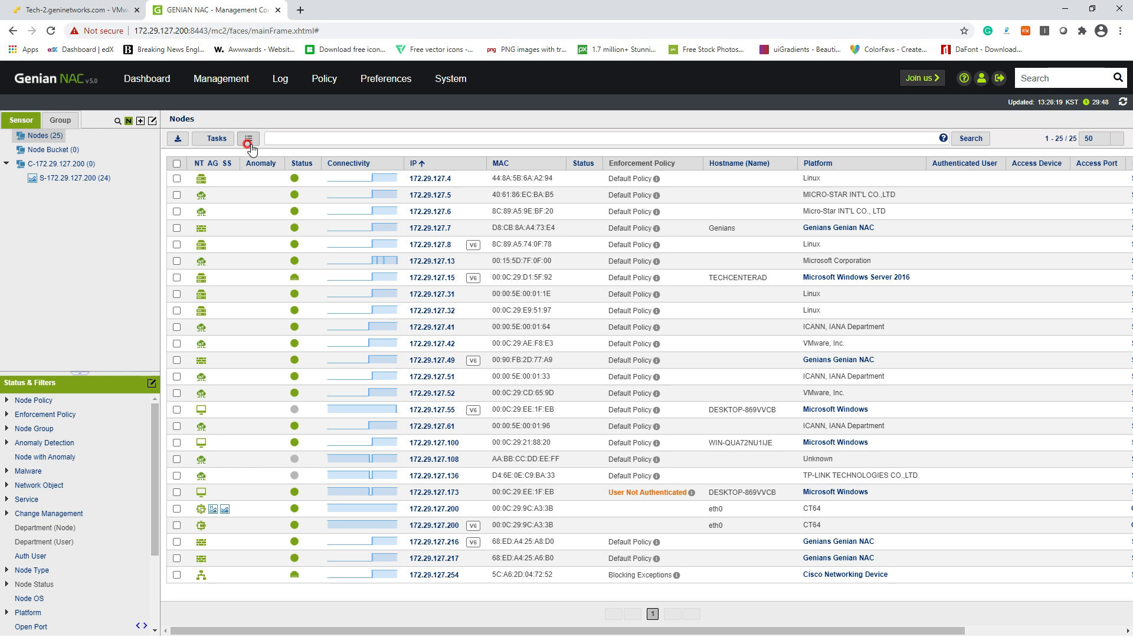
left_click(439, 83)
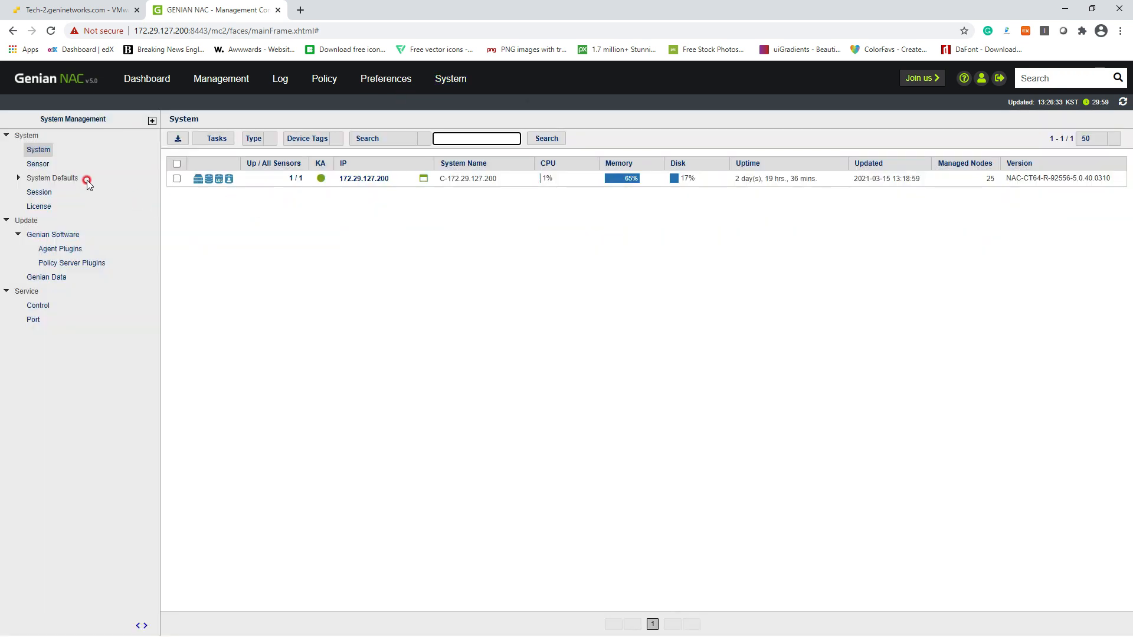
Switch the sensor's operating mode to Enforcement and save and confirm the configuration change
left_click(37, 164)
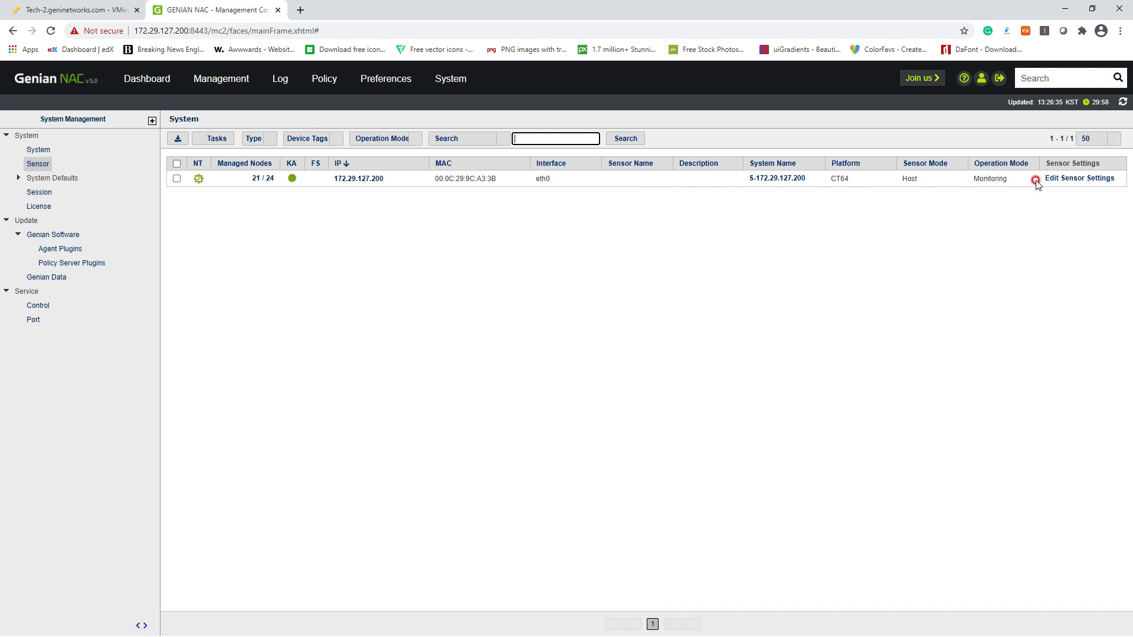
left_click(1035, 179)
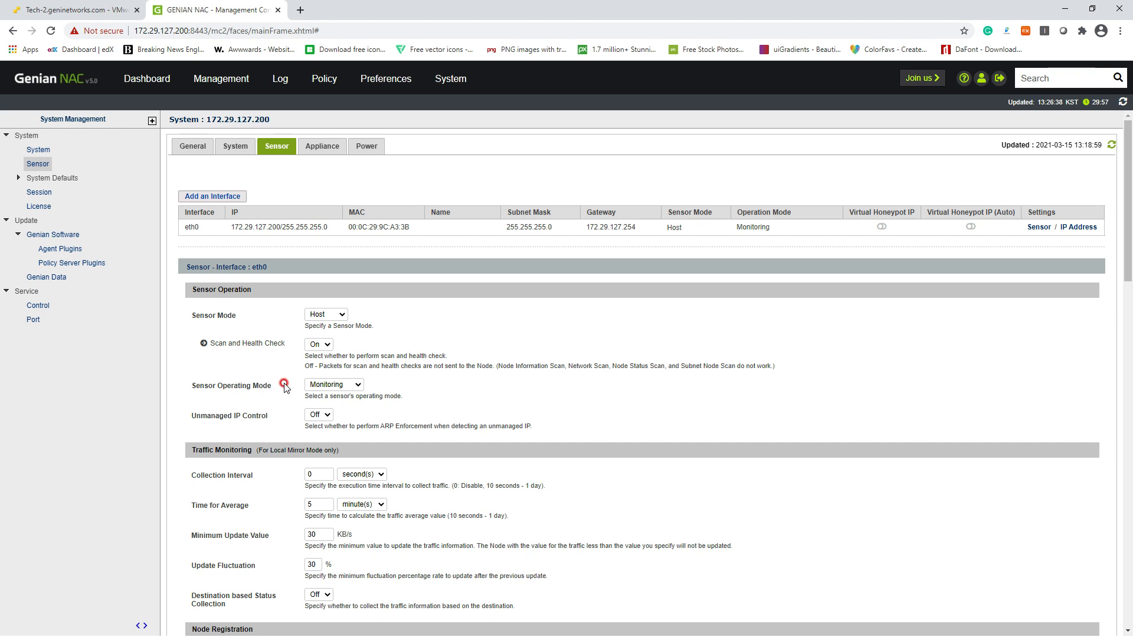
left_click_drag(196, 387, 272, 387)
left_click(344, 389)
left_click(354, 406)
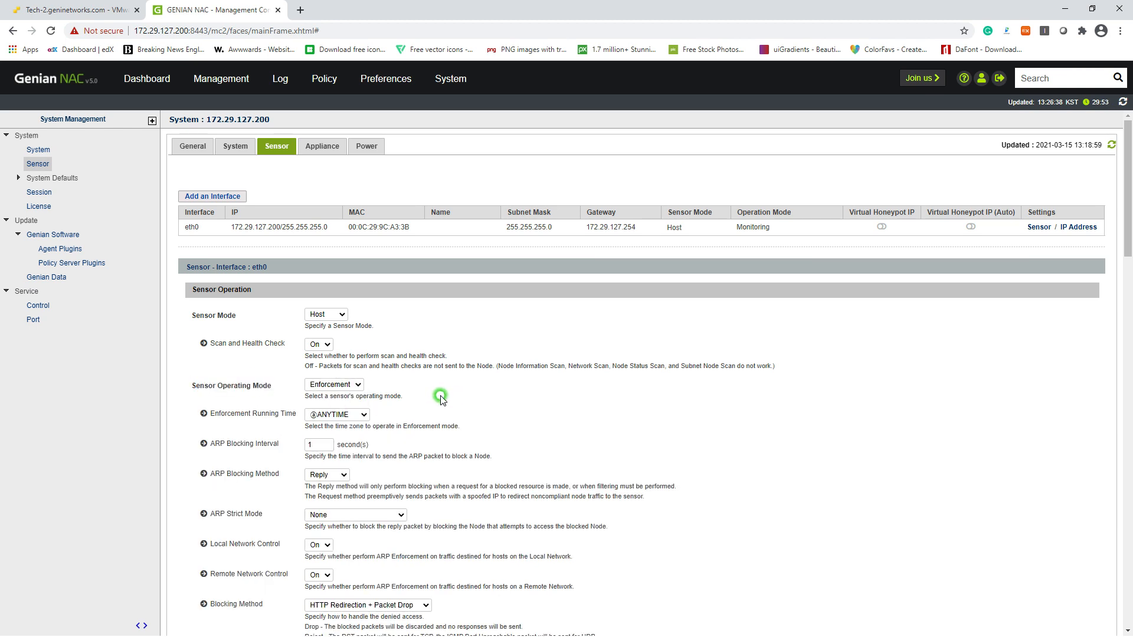
scroll(442, 399, "down", 15)
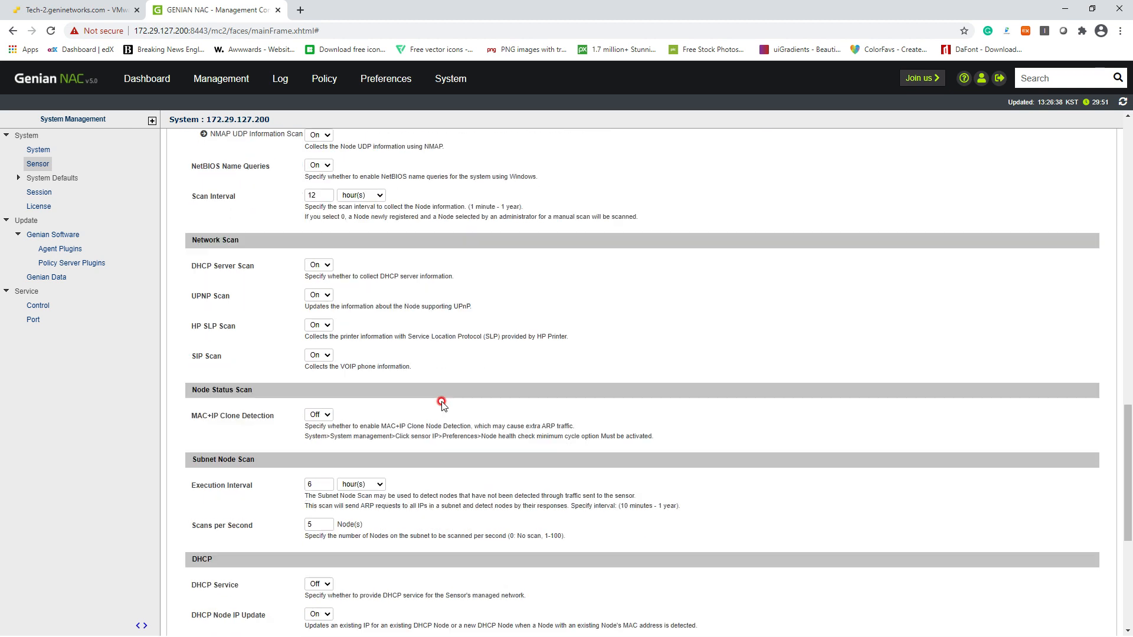
scroll(441, 399, "down", 5)
left_click(598, 557)
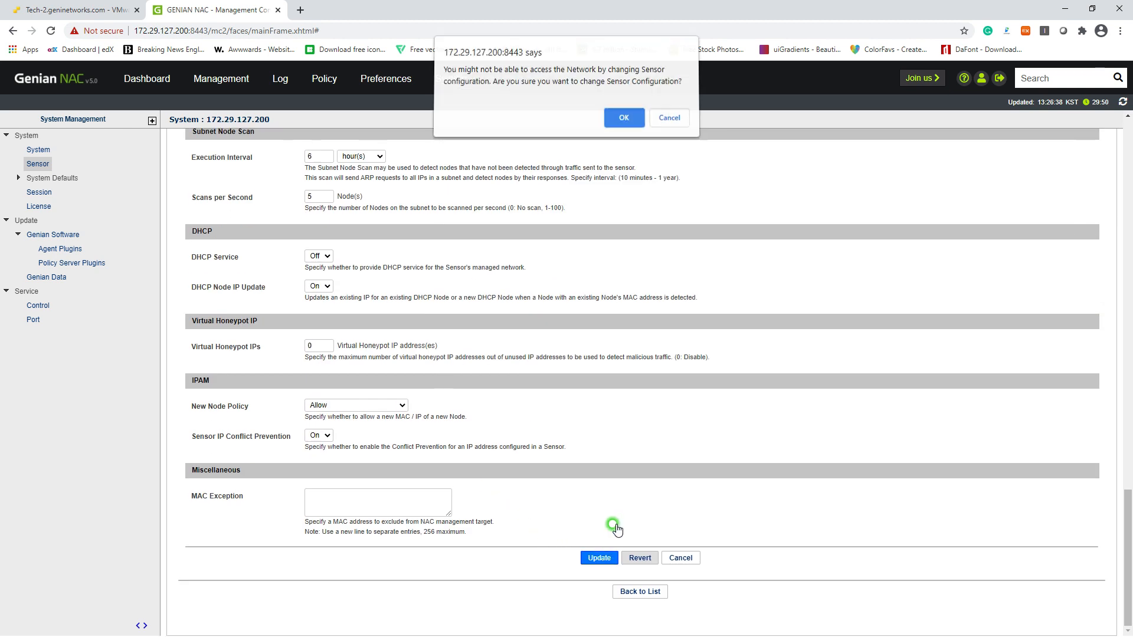
left_click(624, 117)
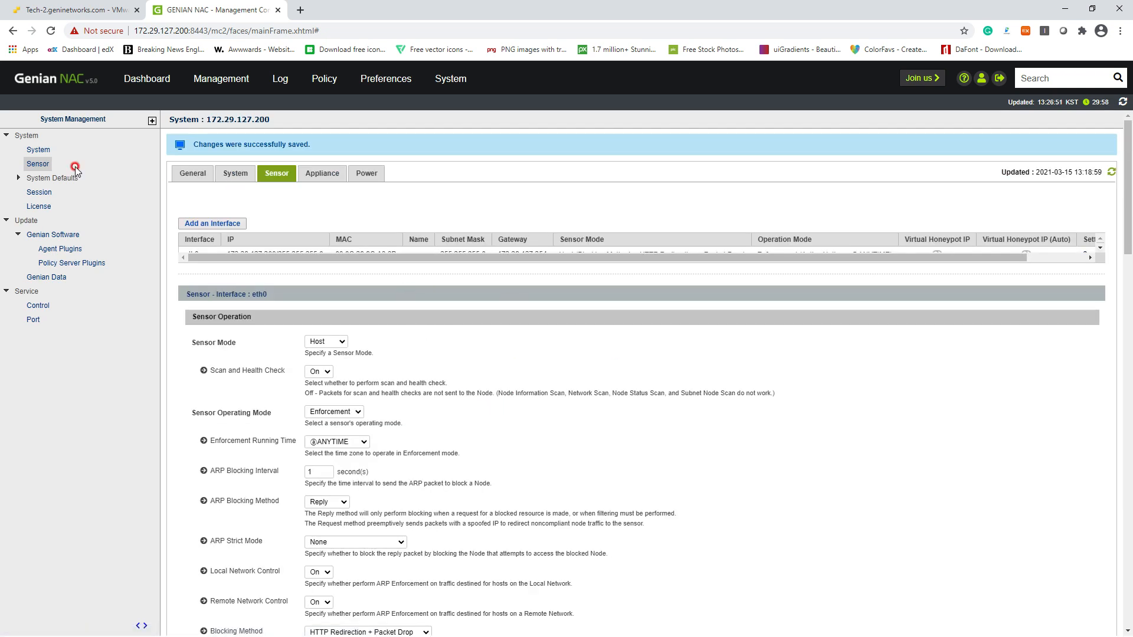
left_click(194, 79)
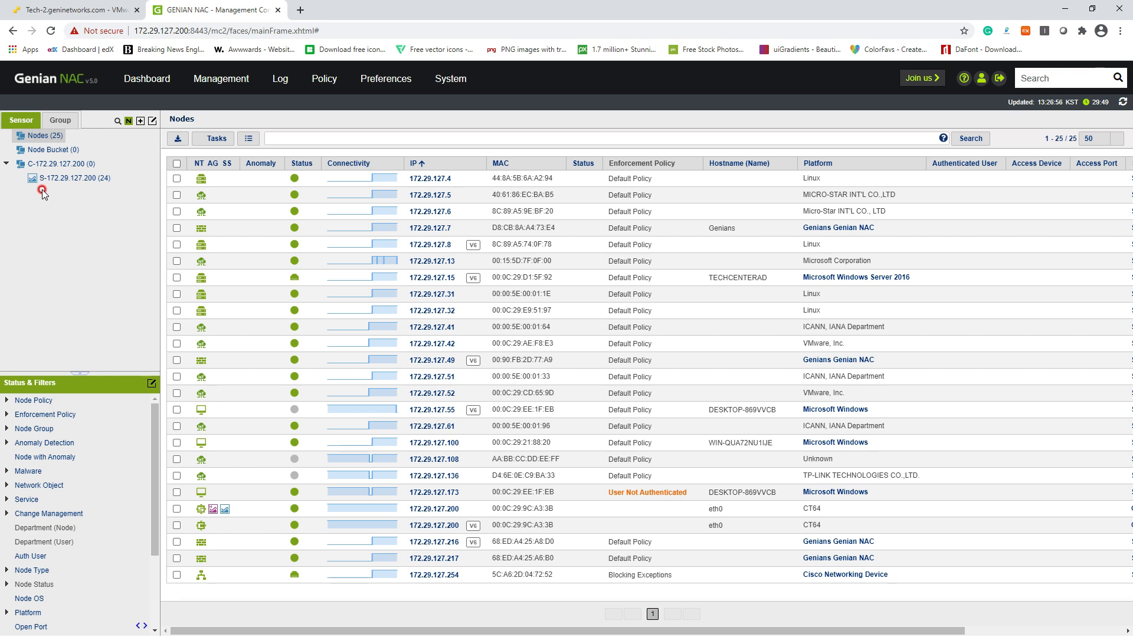
Reload the 25-node list and review the nodes, including 172.29.127.200's MAC address
left_click(206, 84)
left_click_drag(523, 509, 550, 510)
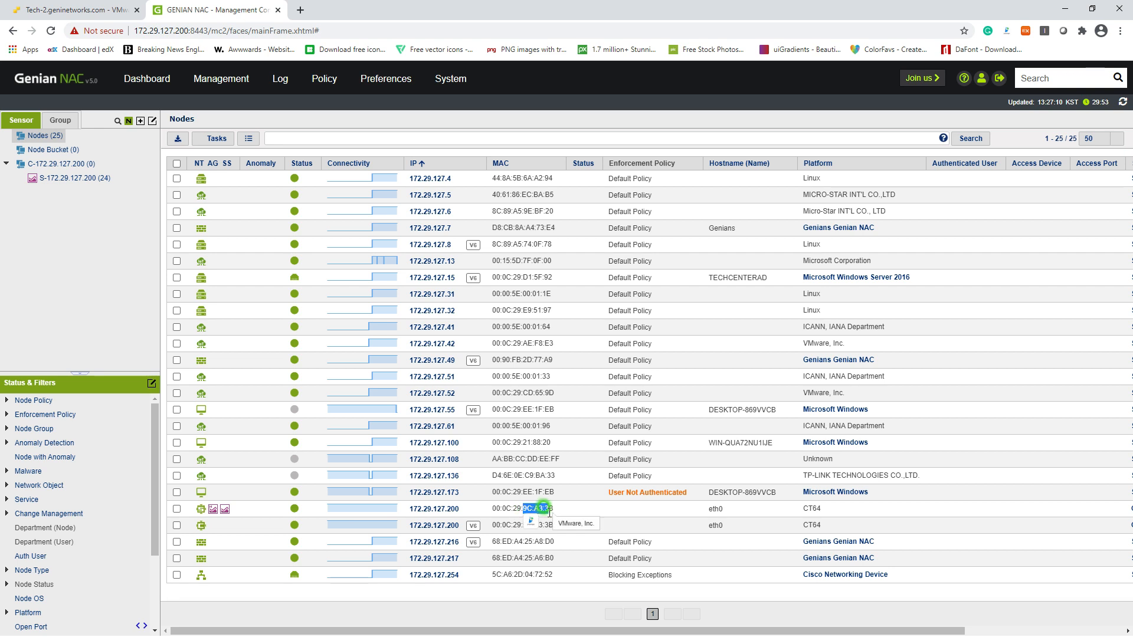
left_click(244, 73)
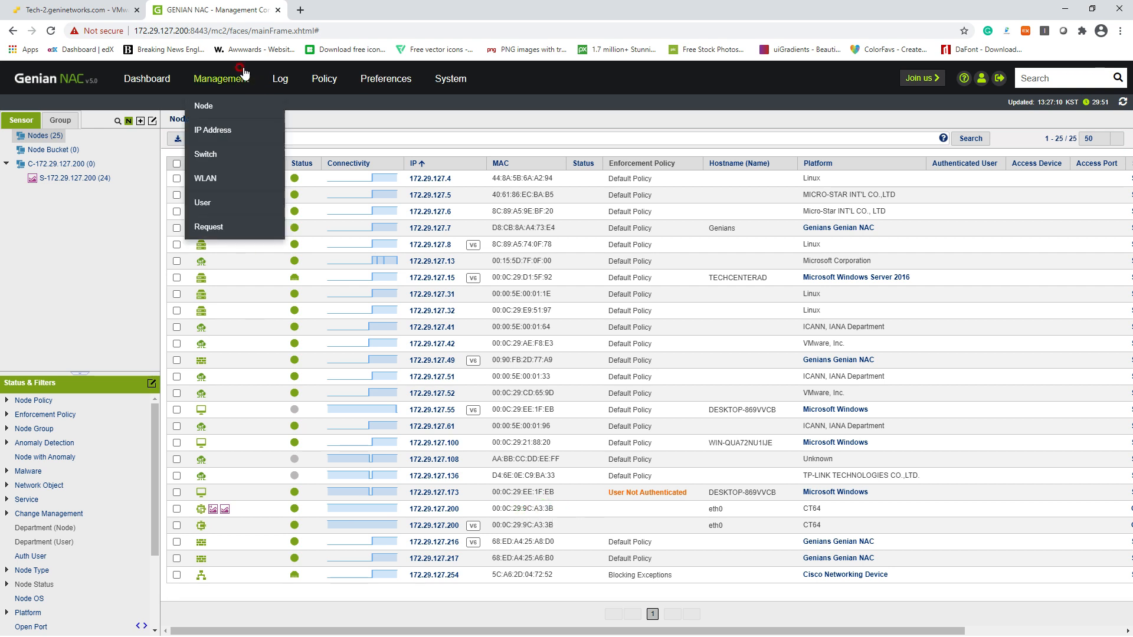
left_click(65, 10)
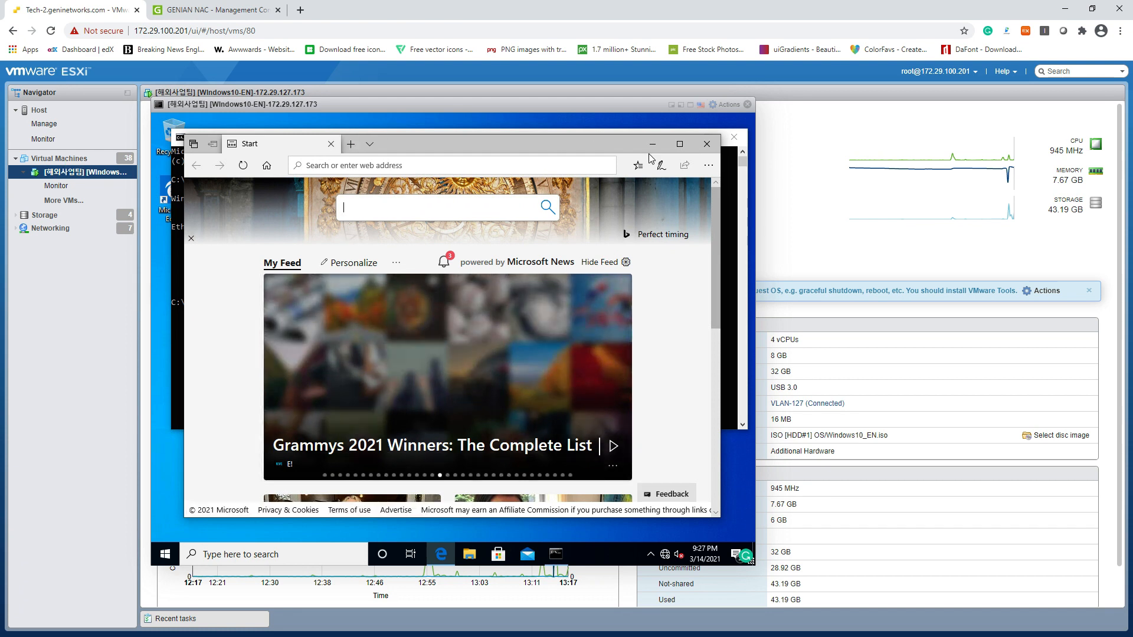
left_click(351, 144)
type("www.goo")
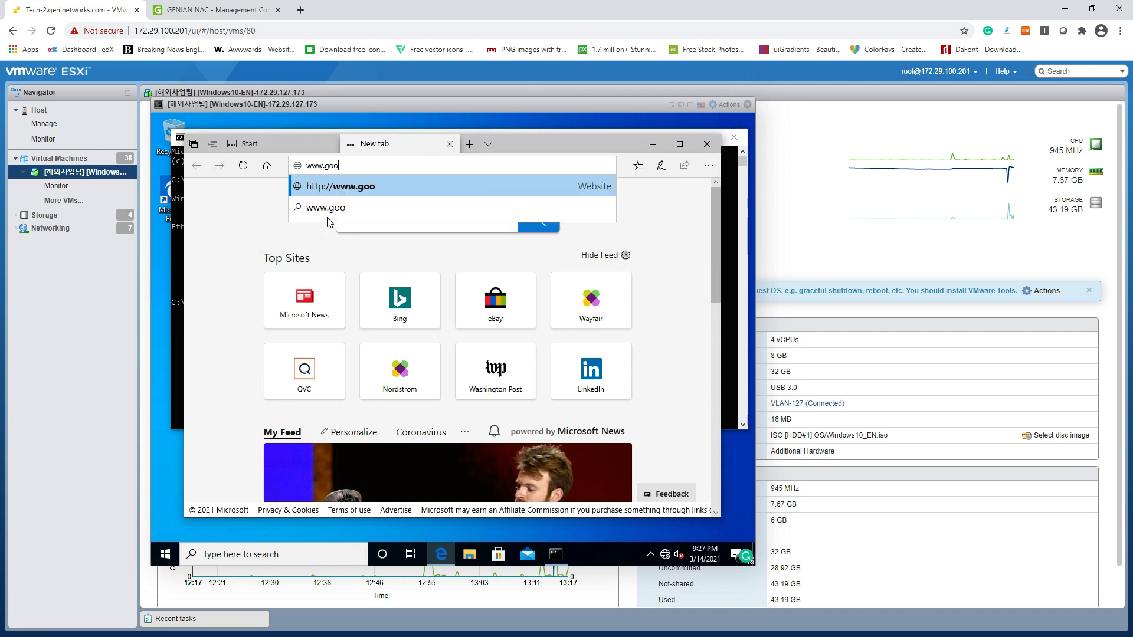
type("gle.com")
key("Return")
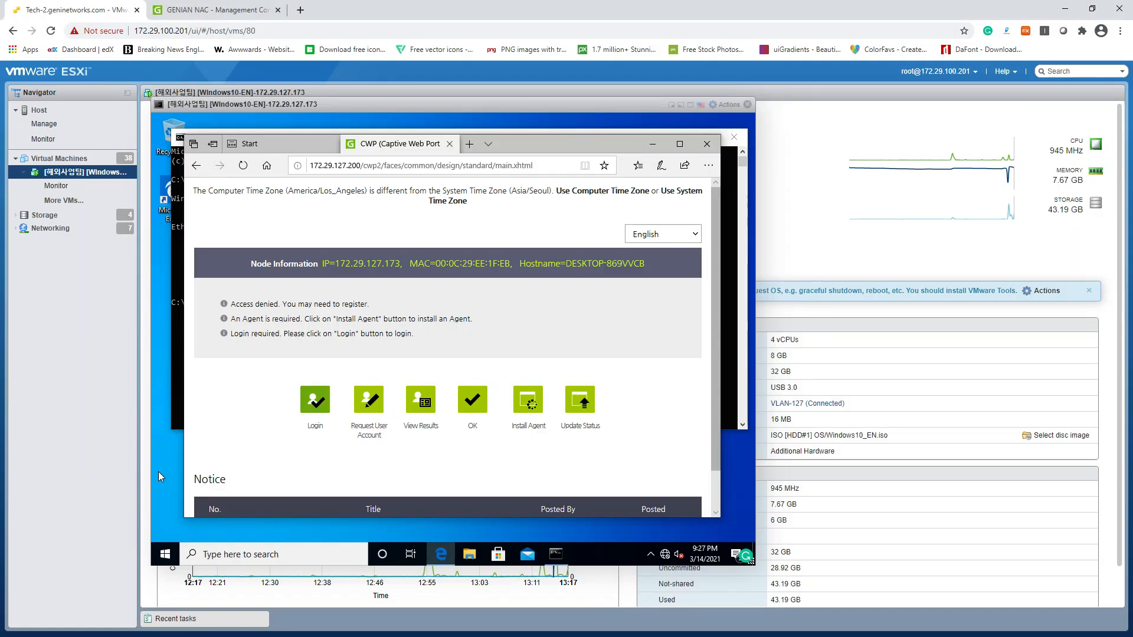
Set User Account Request to On in the Default Policy node policy and update it
left_click(247, 10)
mouse_move(221, 79)
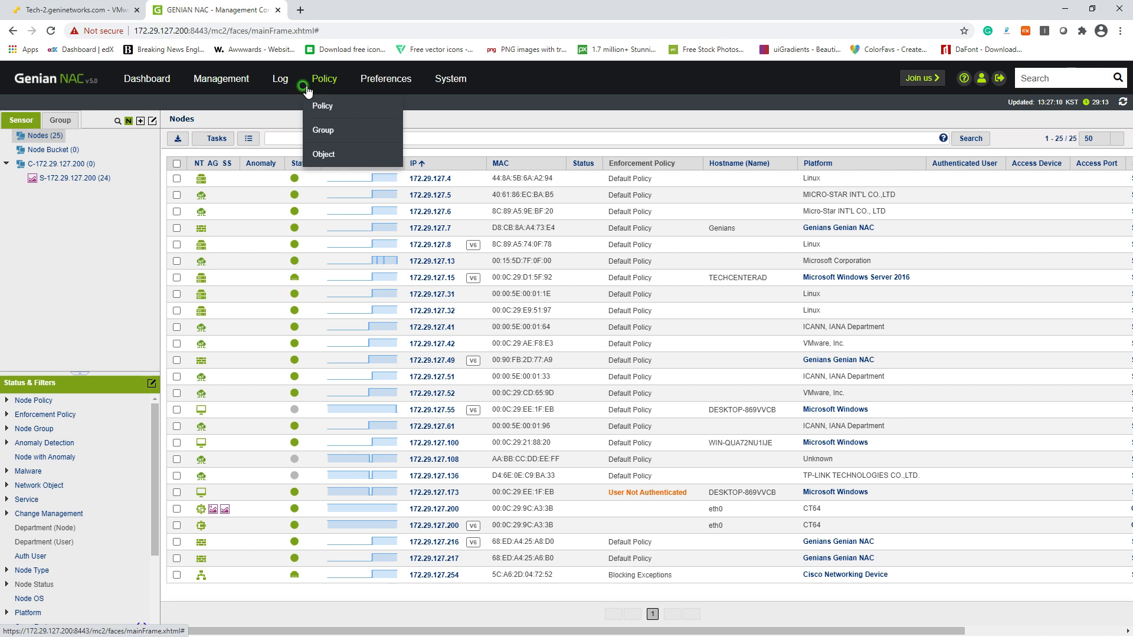
left_click(324, 78)
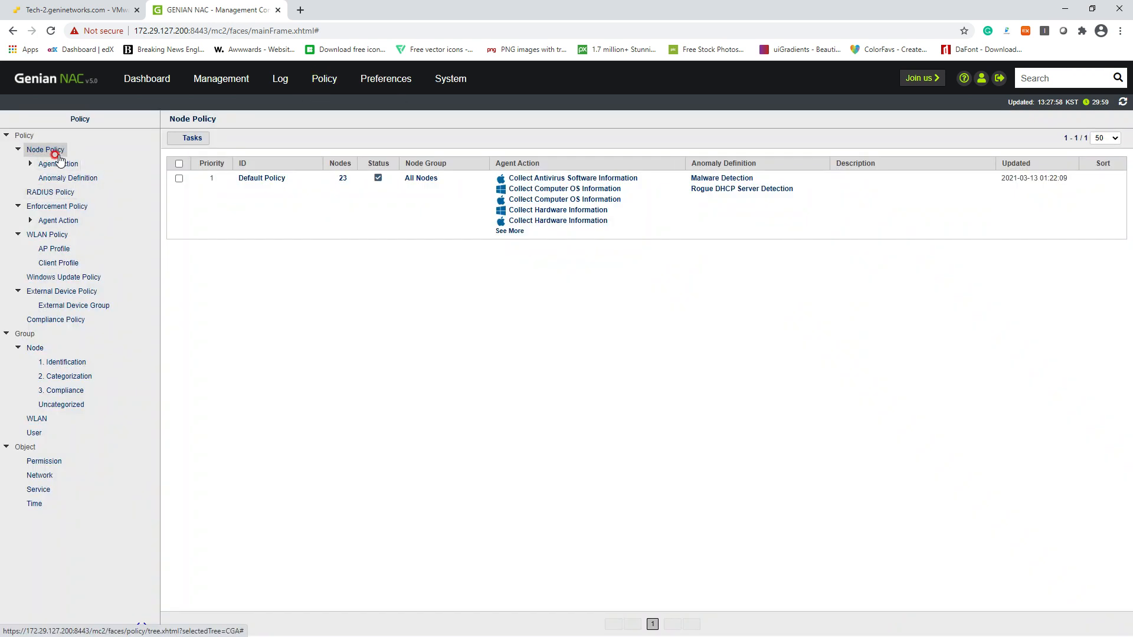
left_click(254, 179)
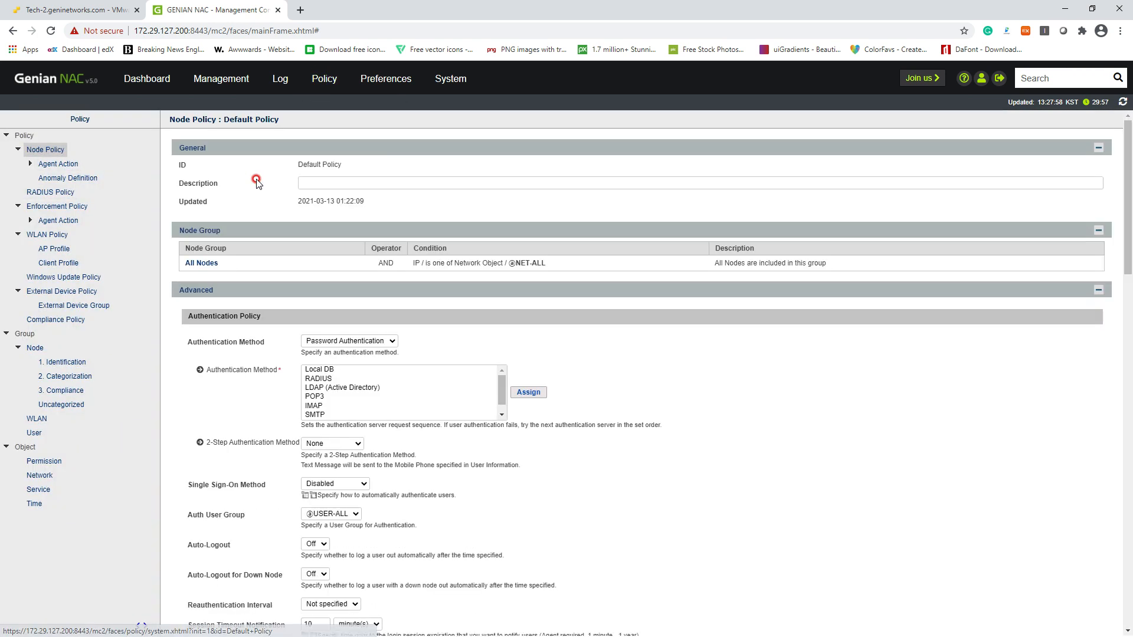
scroll(478, 292, "down", 8)
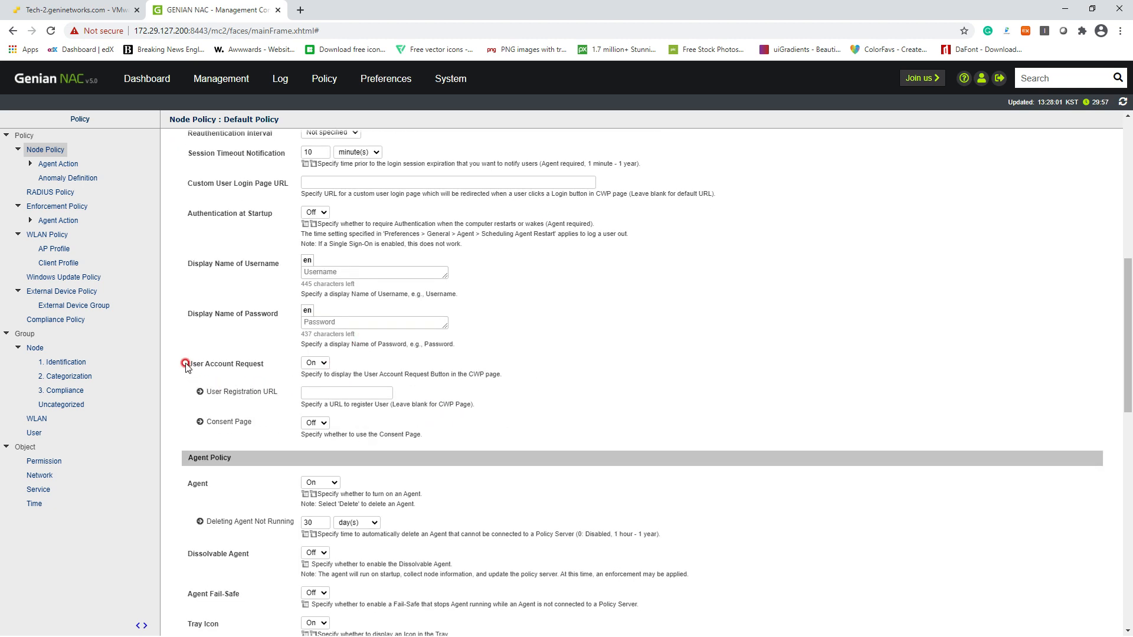
left_click(315, 362)
left_click(362, 363)
scroll(383, 425, "down", 6)
scroll(383, 425, "down", 6)
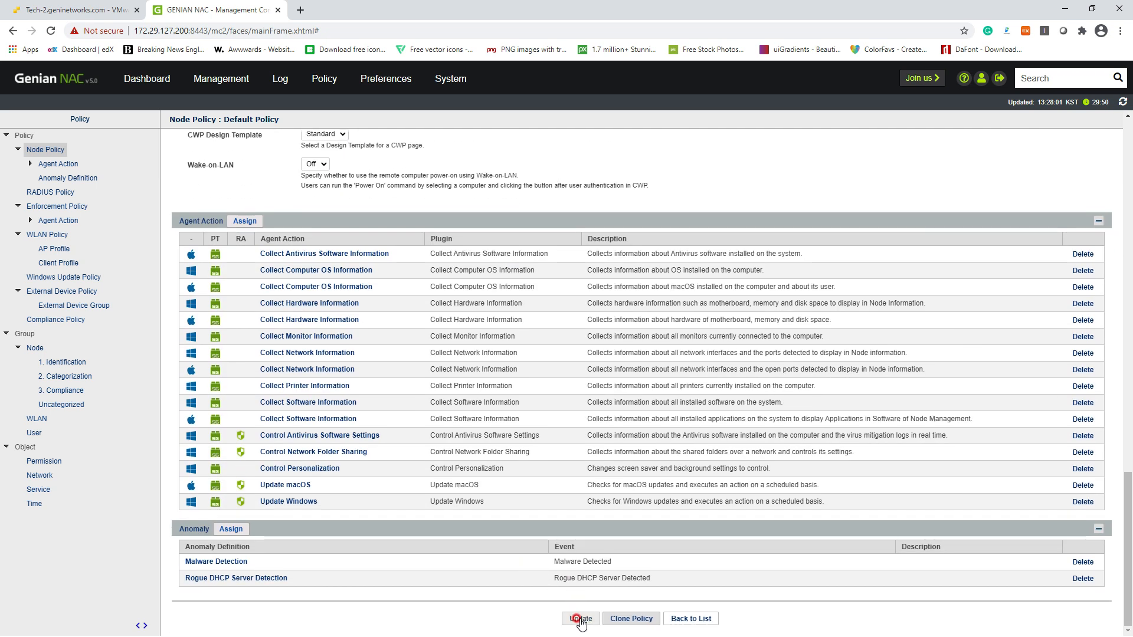
left_click(581, 619)
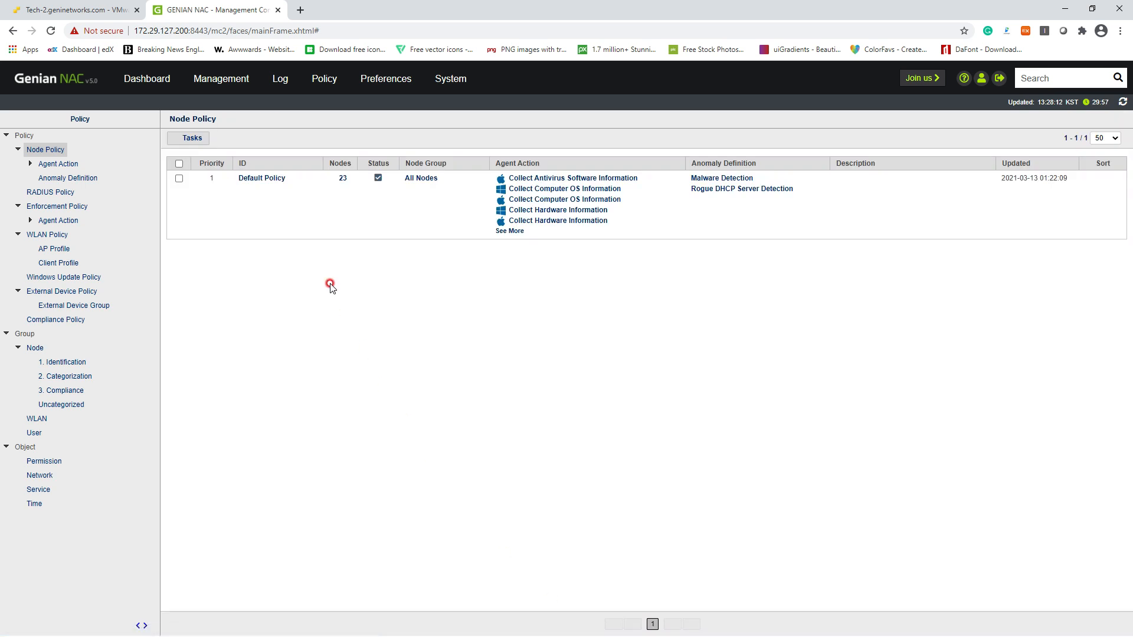
left_click(100, 11)
Open the portal's account request form, enter a username and confirm it is available
left_click(355, 408)
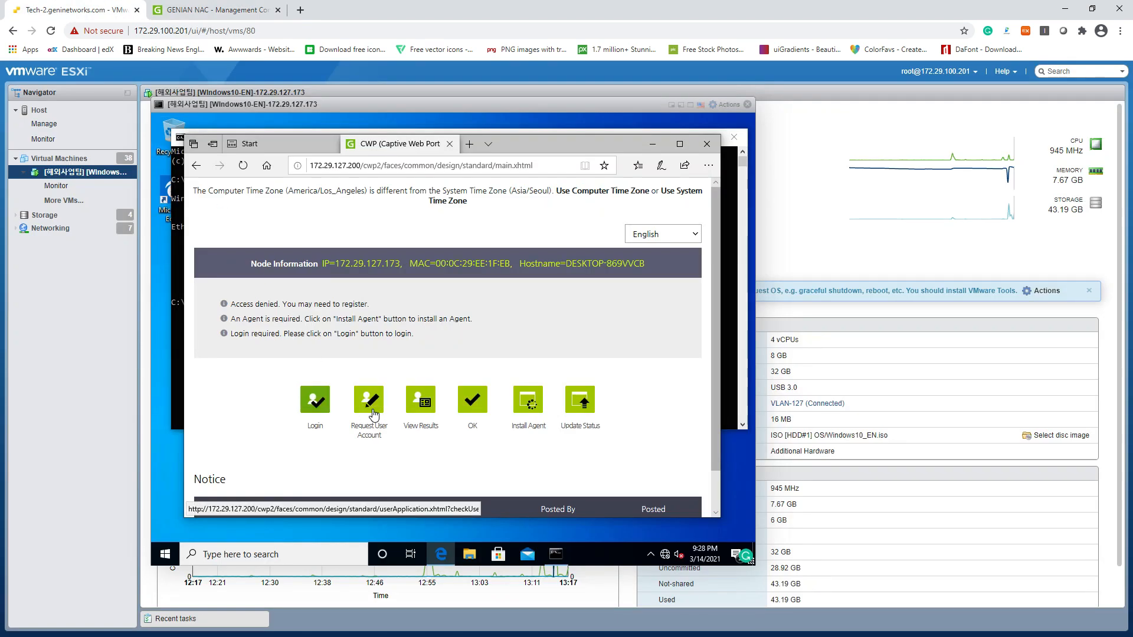
left_click(373, 413)
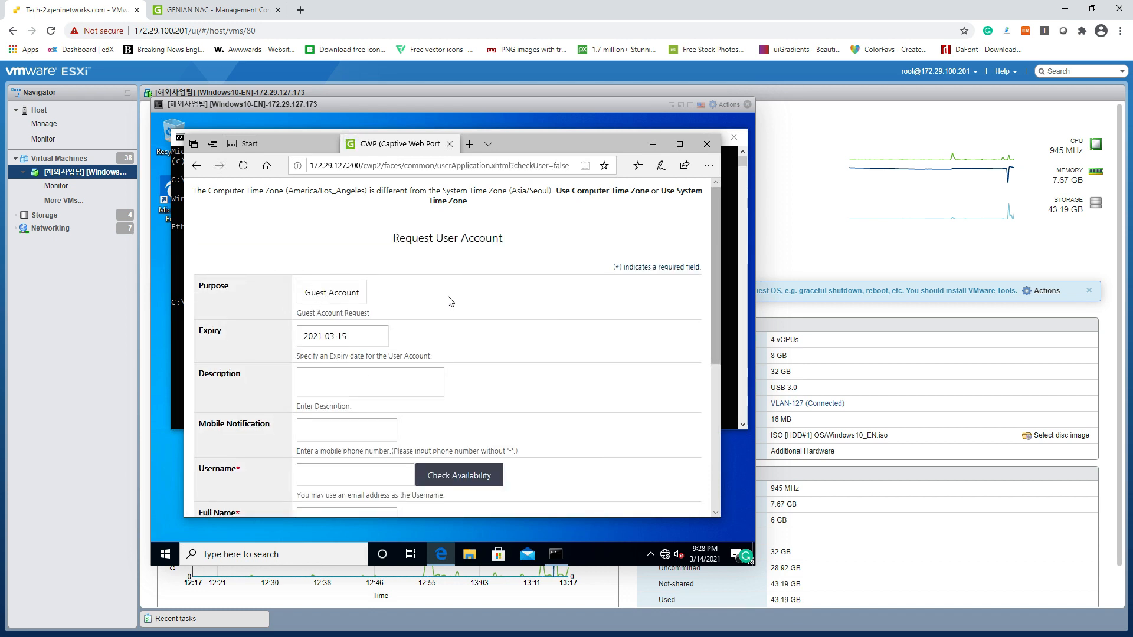
scroll(450, 301, "down", 2)
scroll(450, 301, "up", 2)
scroll(421, 324, "down", 2)
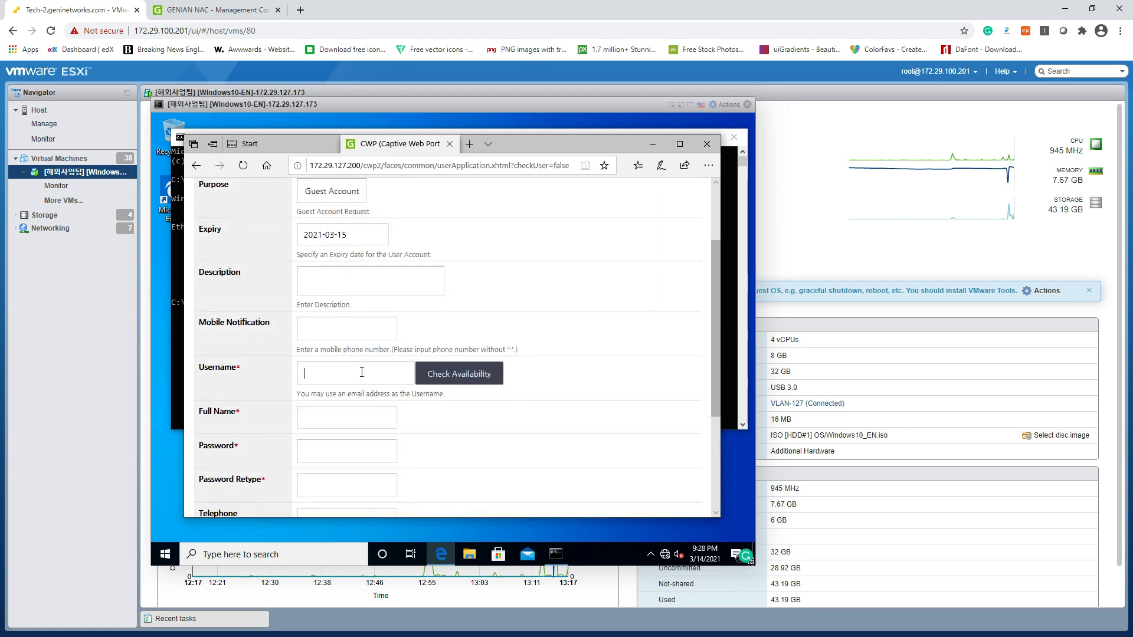
left_click(361, 373)
left_click(465, 382)
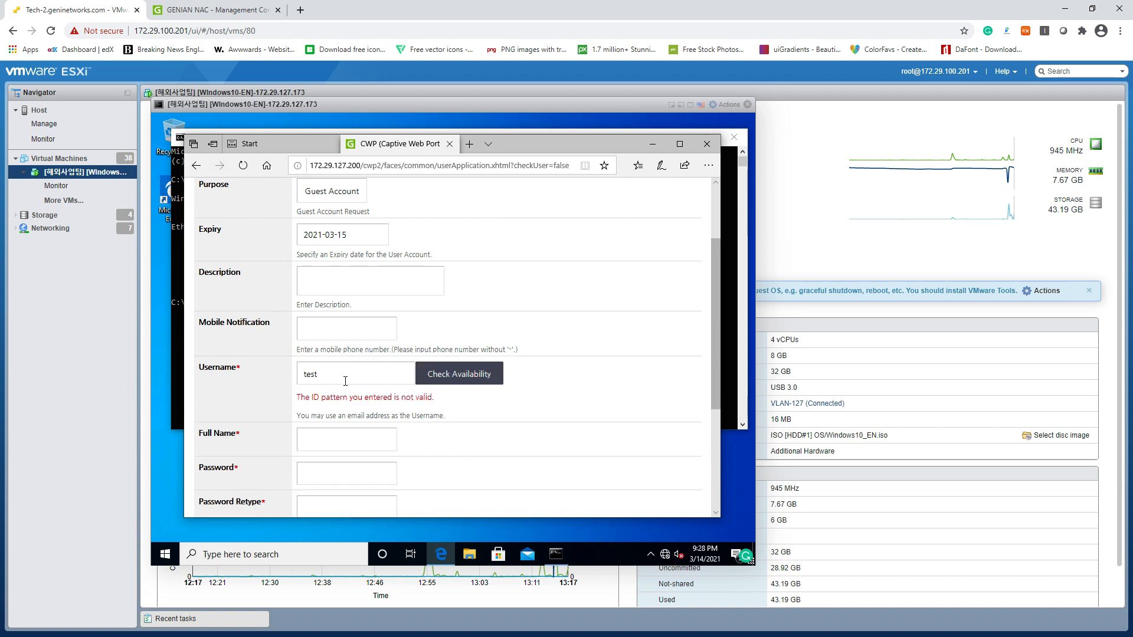
left_click(344, 379)
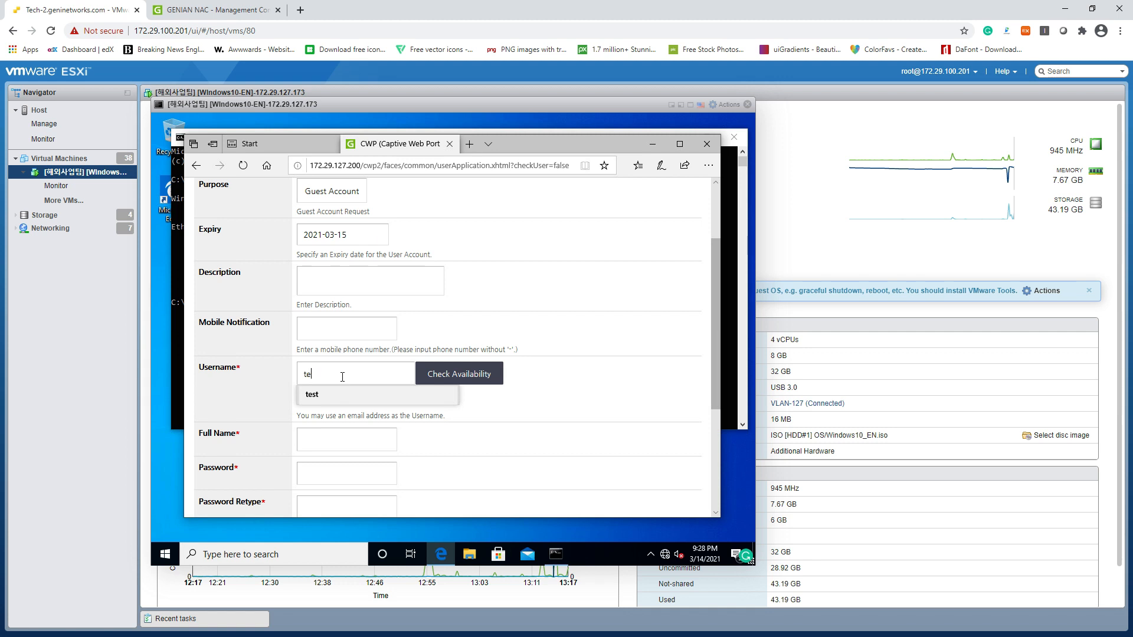
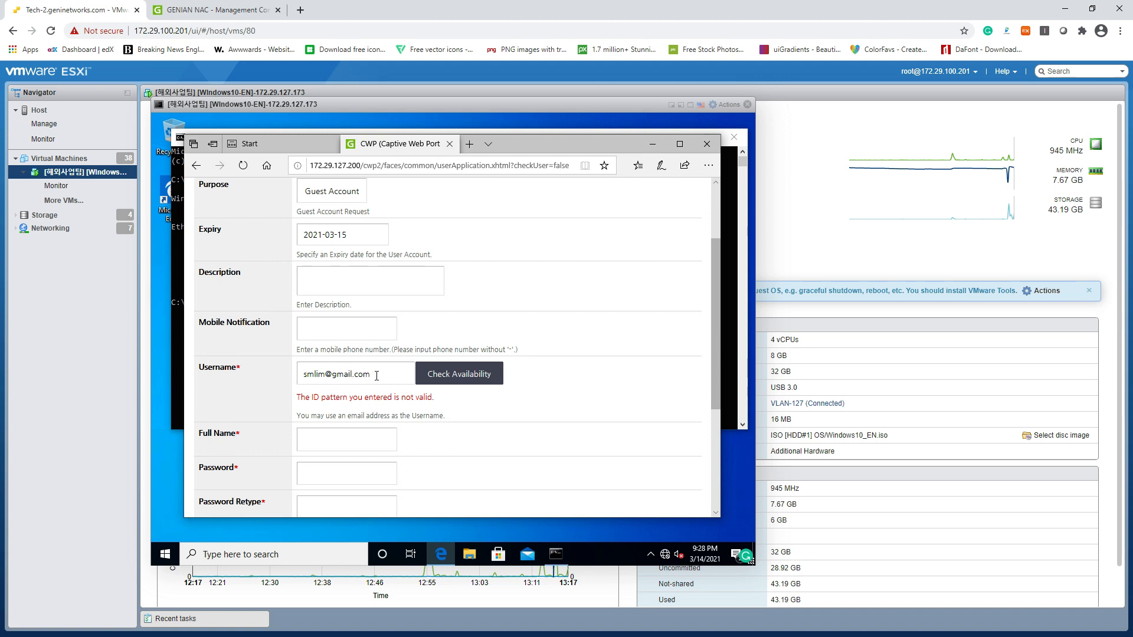
left_click(463, 374)
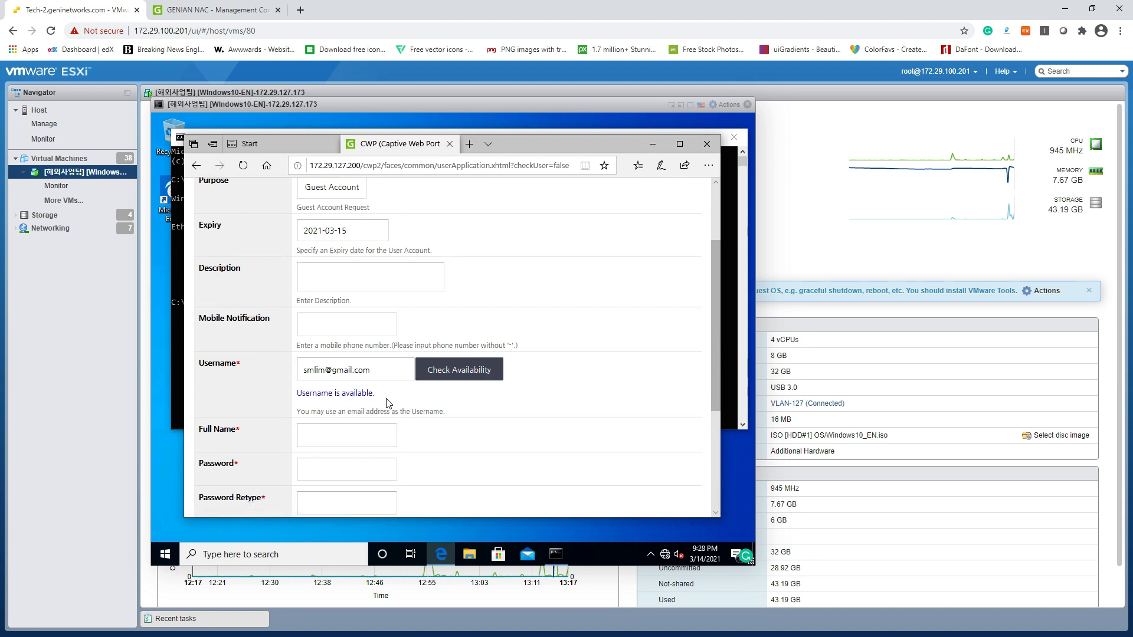
Fill in the guest's full name and password, then submit the account request
scroll(389, 404, "down", 1)
left_click(367, 384)
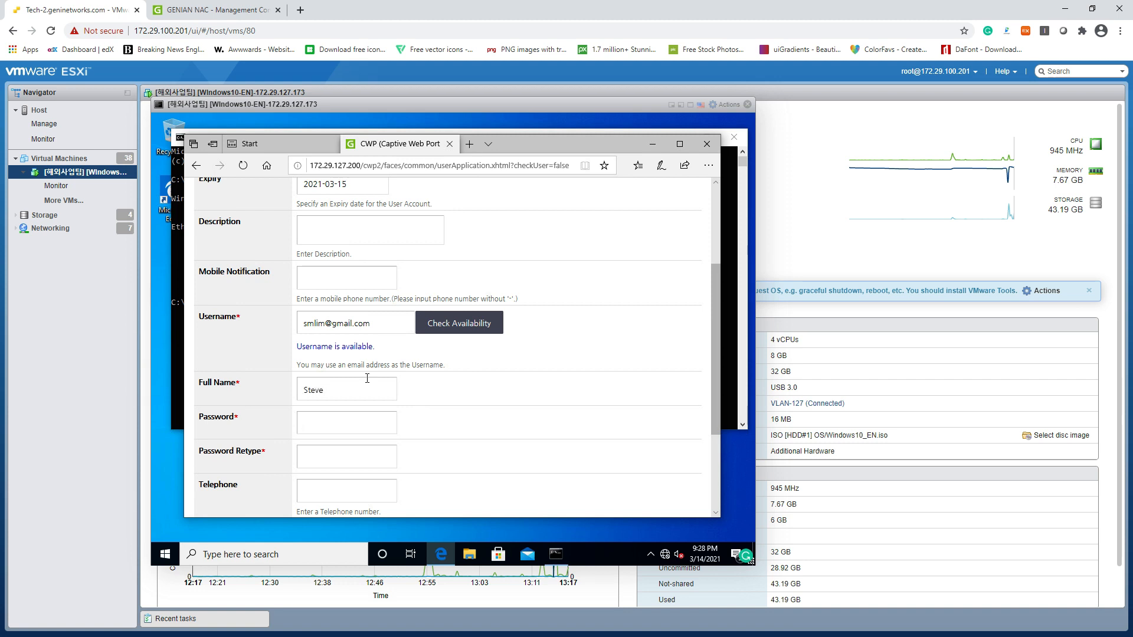
key("Tab")
type("******")
key("ctrl+a")
key("BackSpace")
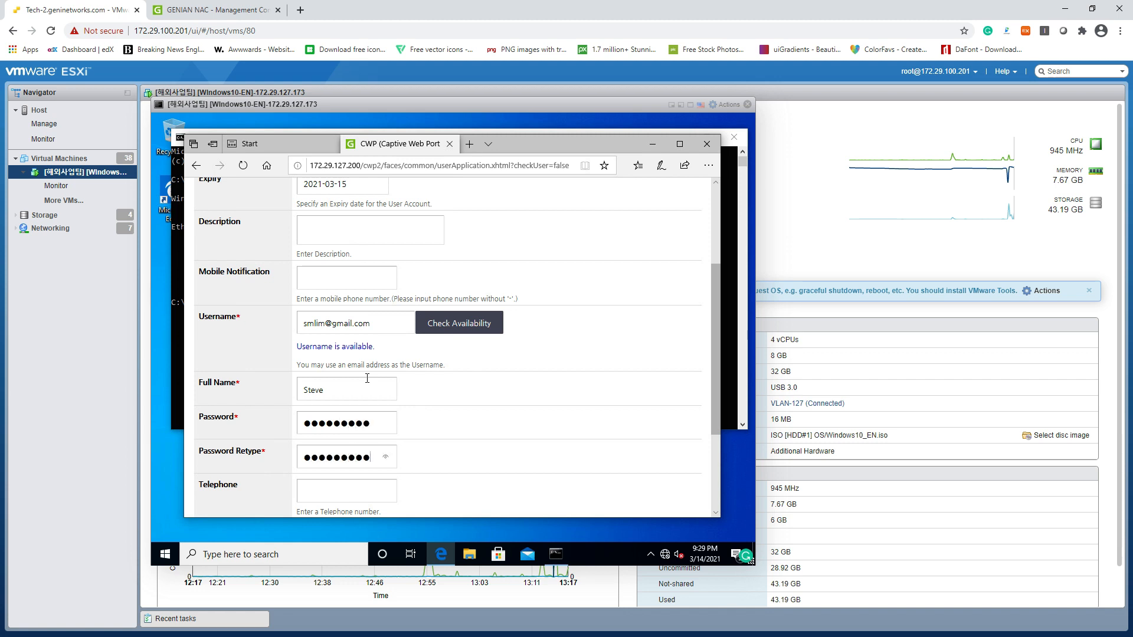
scroll(358, 380, "down", 3)
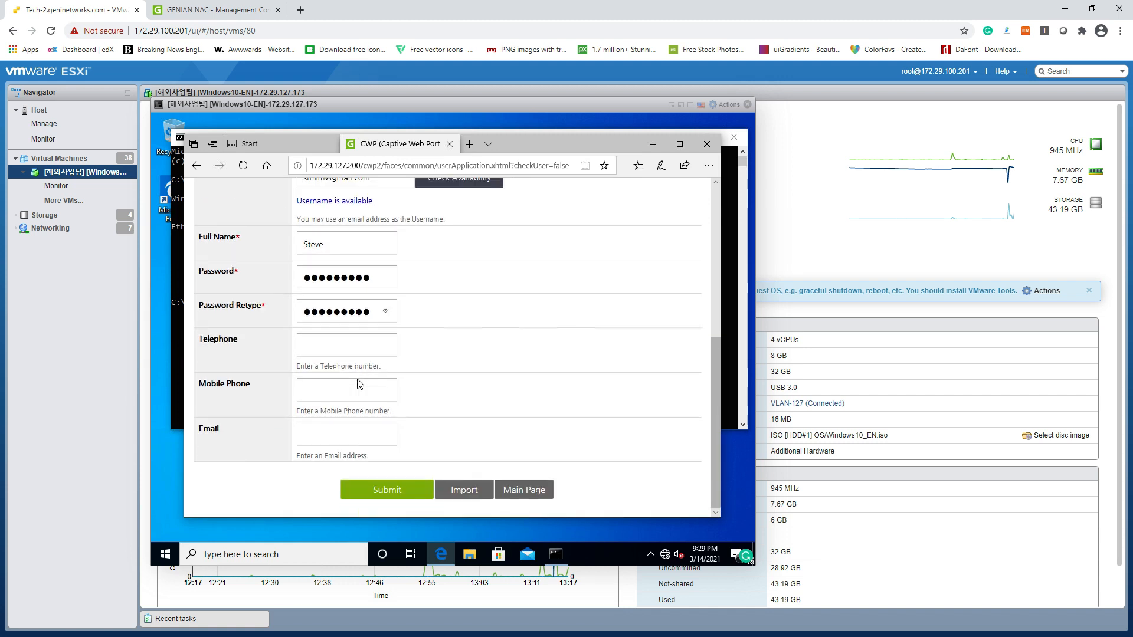
left_click(387, 498)
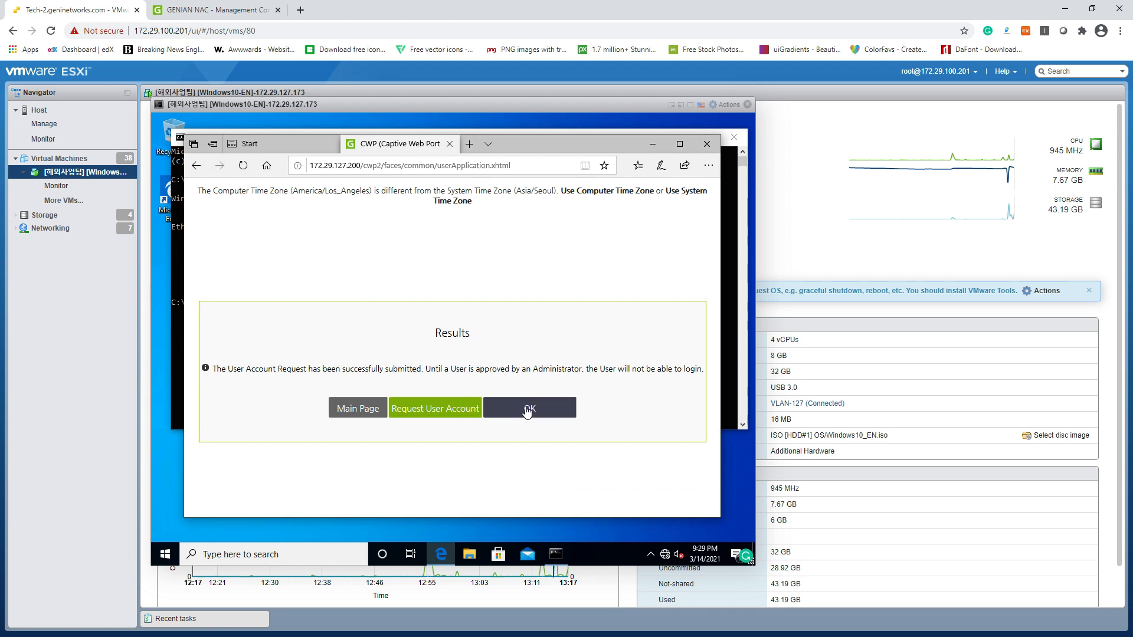
left_click(493, 413)
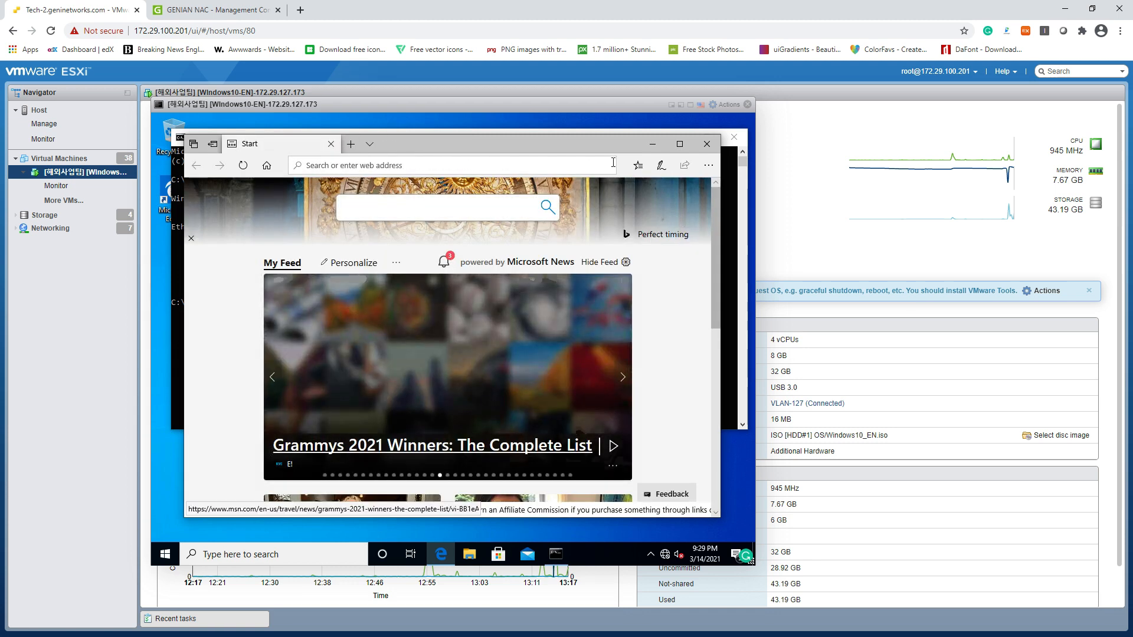
Get past the certificate warning to the captive portal and enter the guest username on its login form
left_click(652, 142)
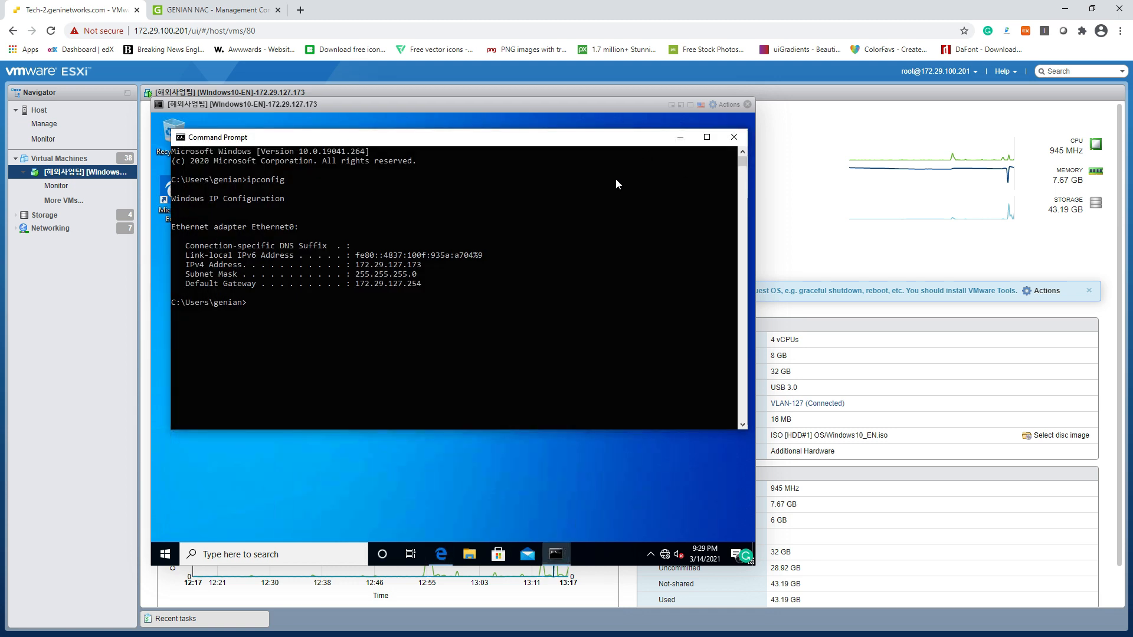
left_click(441, 554)
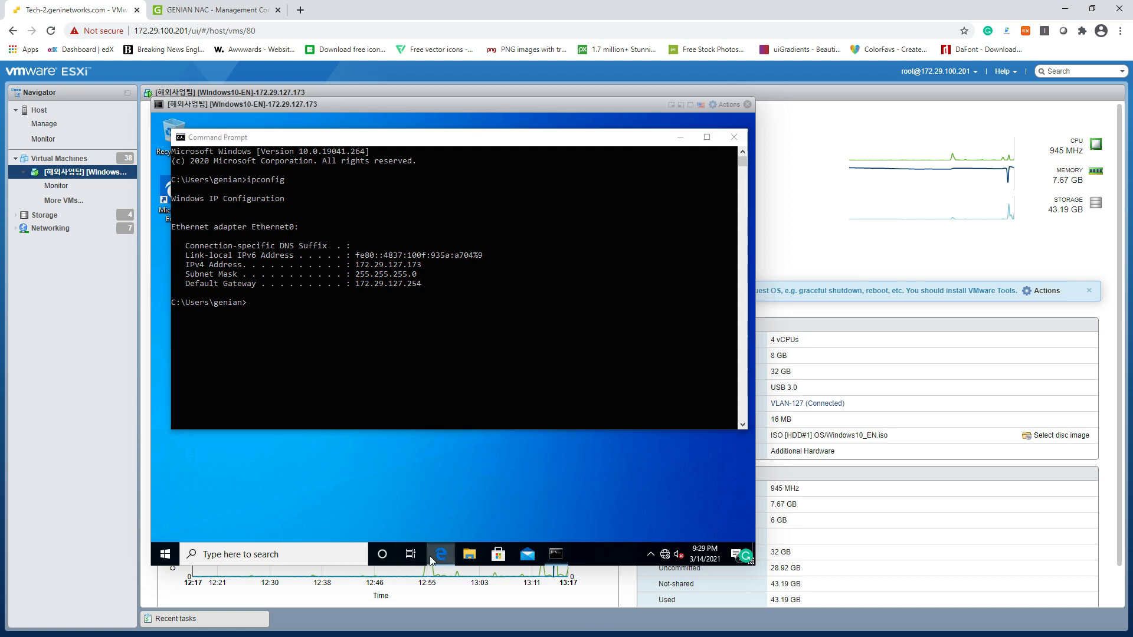
left_click(351, 145)
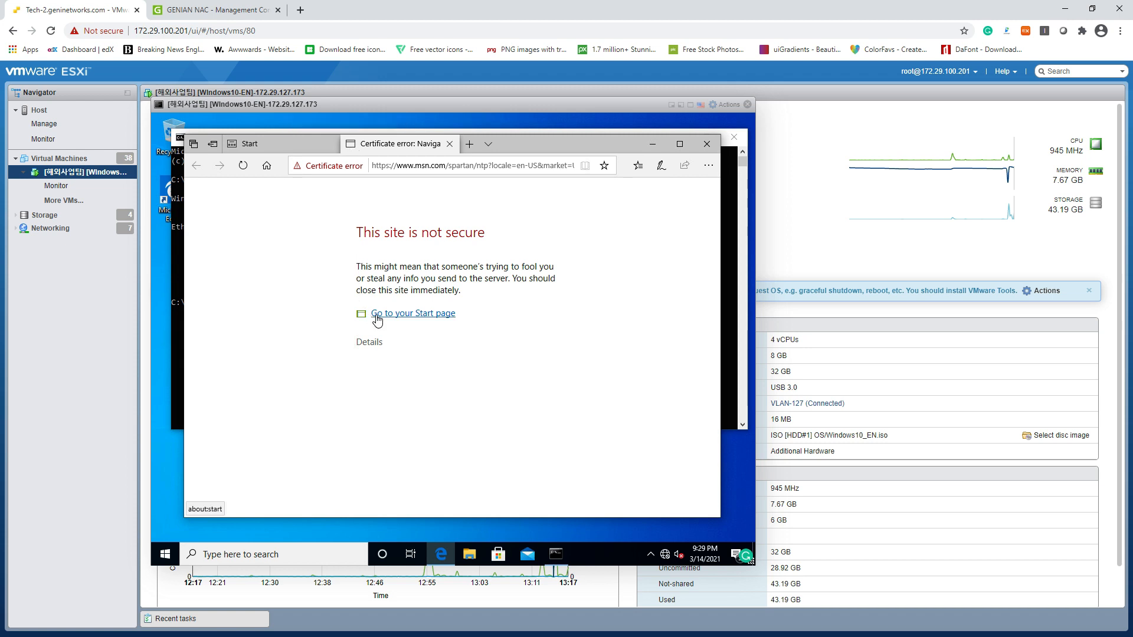
left_click(369, 342)
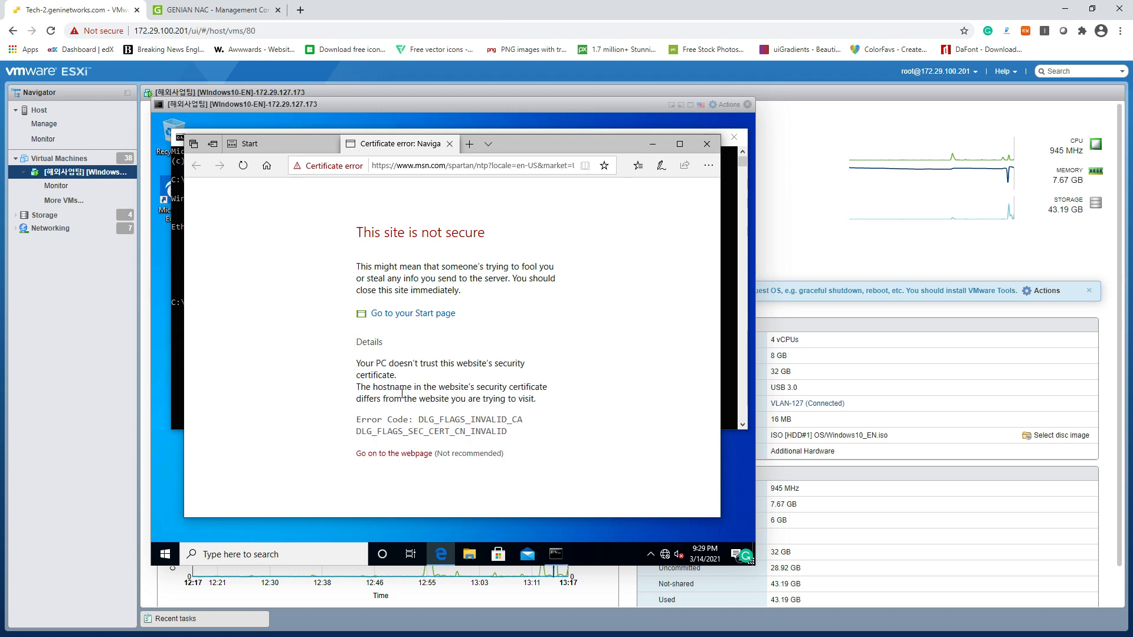
left_click(394, 453)
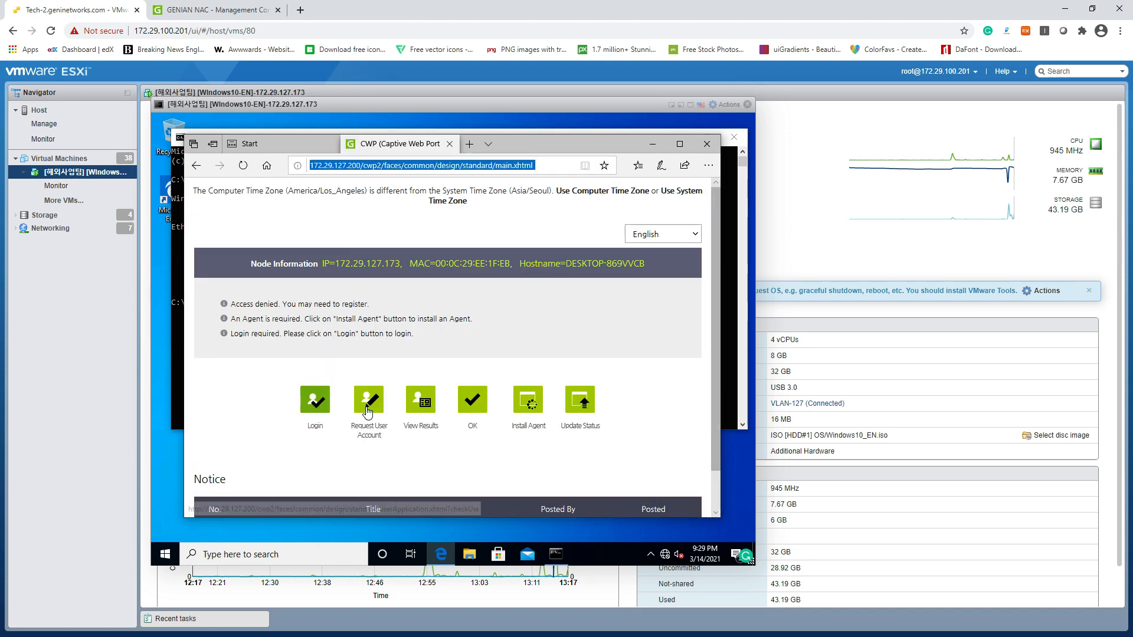
left_click(316, 404)
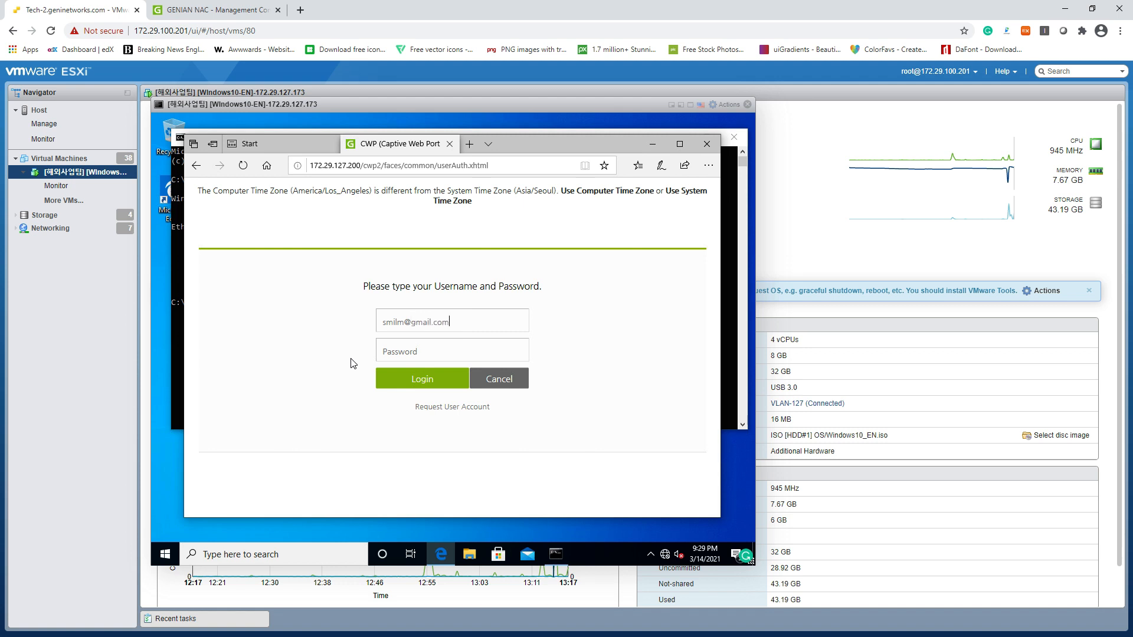
type("*")
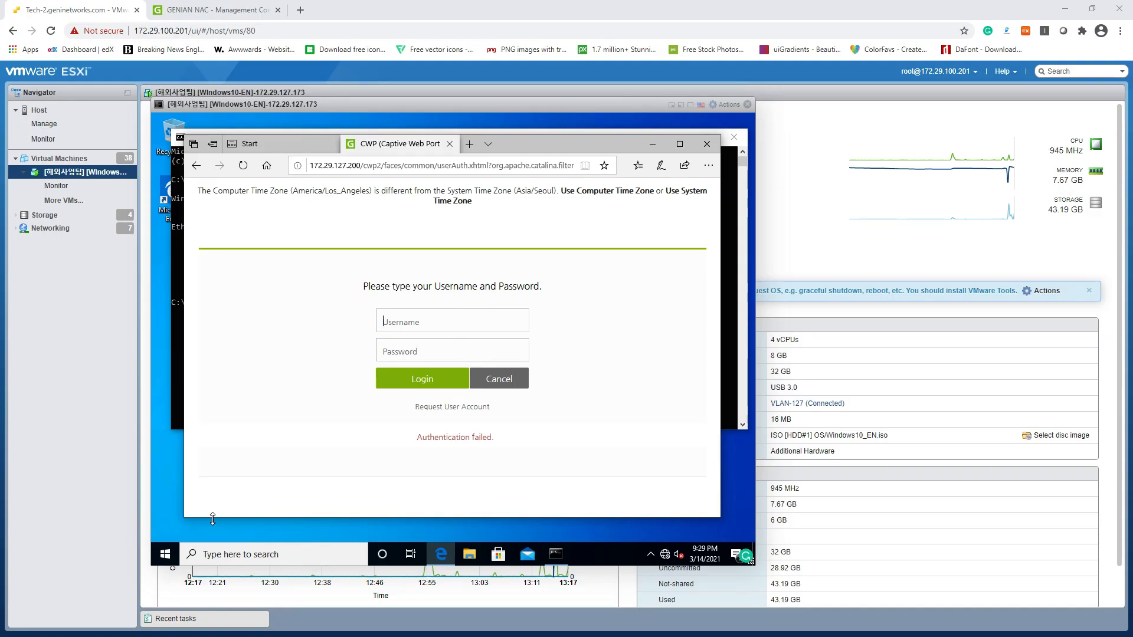
Open the user account requests list and inspect the pending Guest request's purpose and requester
left_click(212, 10)
mouse_move(232, 80)
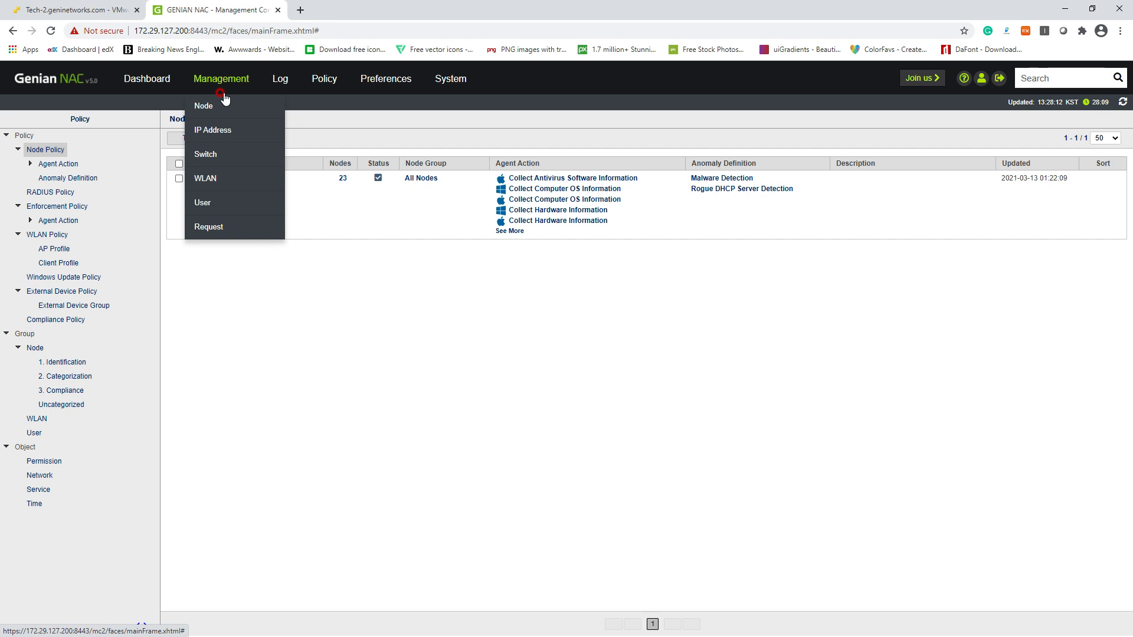
left_click(203, 229)
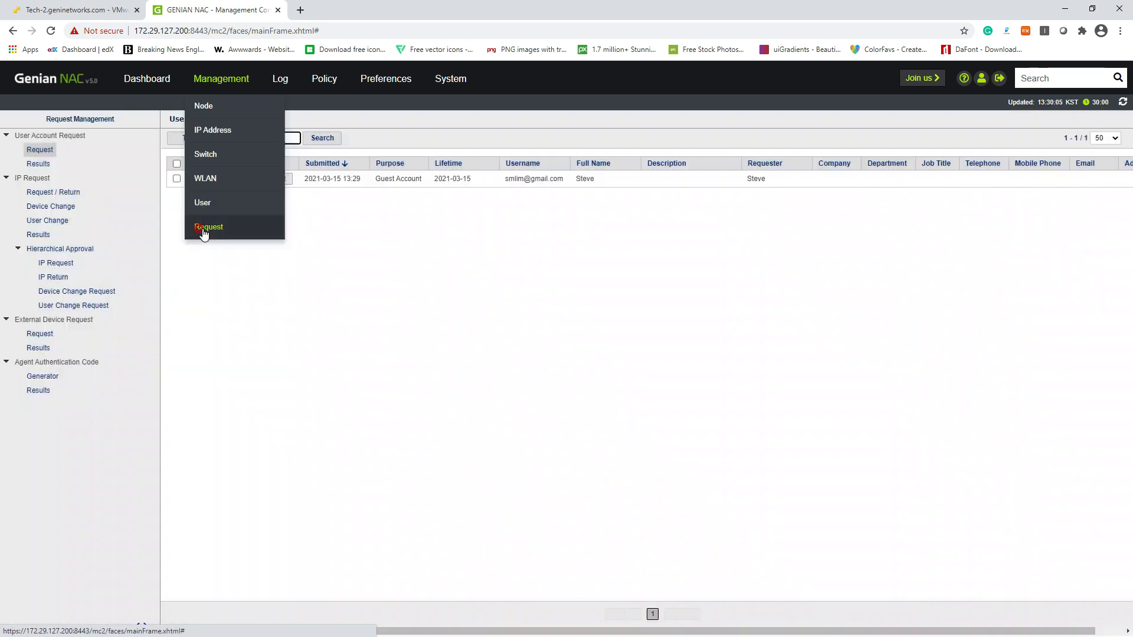
left_click(441, 236)
left_click(381, 178)
double_click(381, 178)
left_click(493, 190)
left_click_drag(502, 179, 586, 174)
left_click(376, 246)
left_click(375, 243)
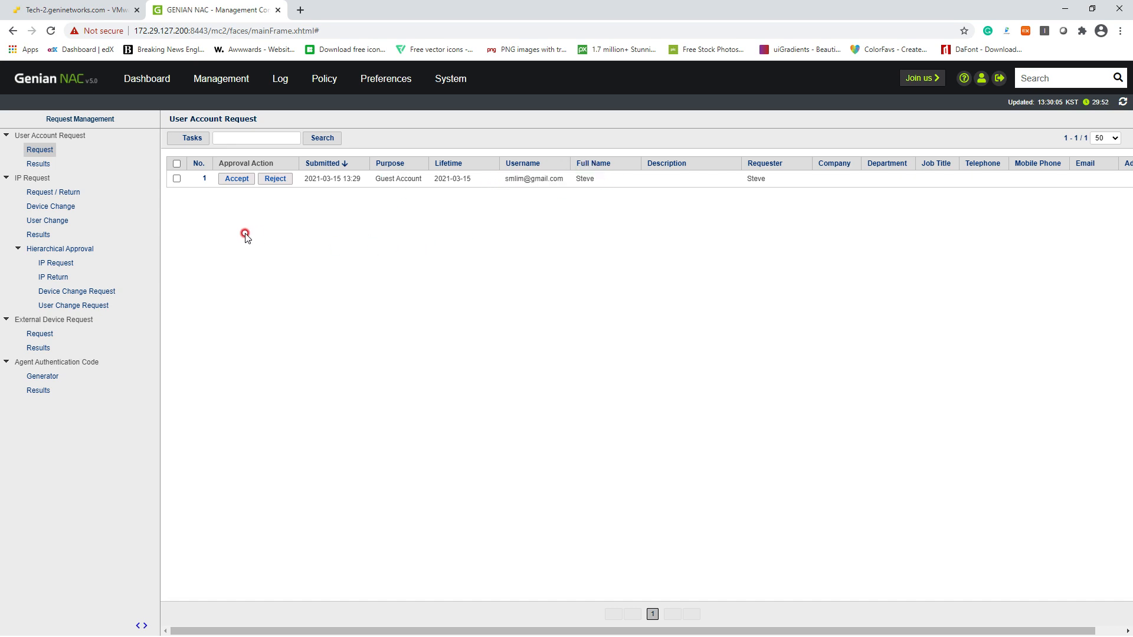
Accept the Guest Account request and confirm the approval
left_click(228, 180)
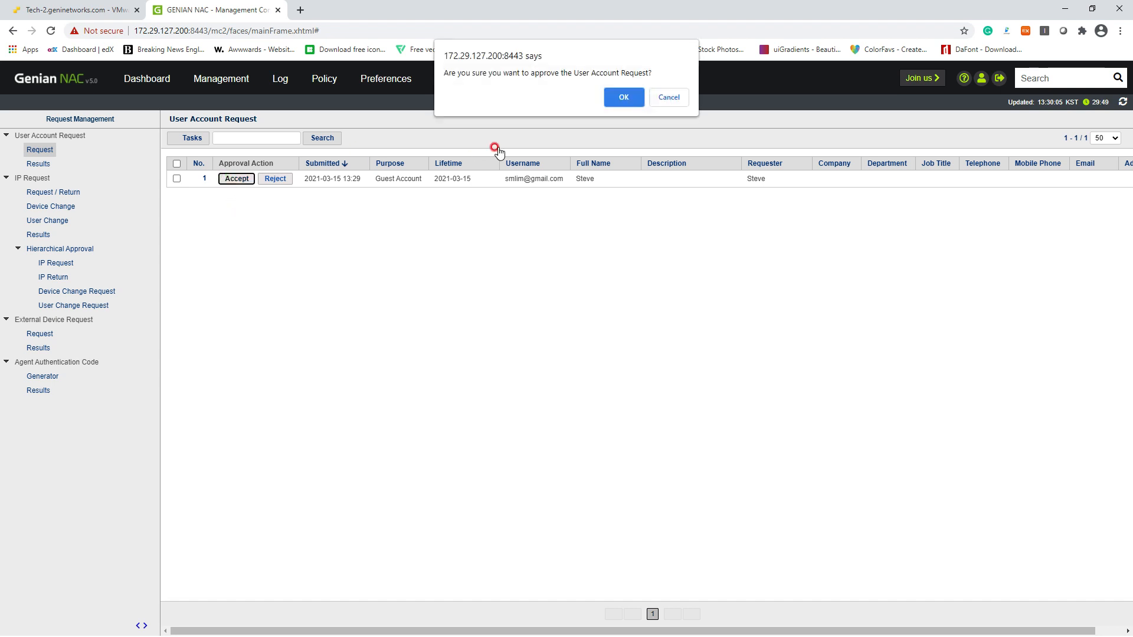
left_click(624, 98)
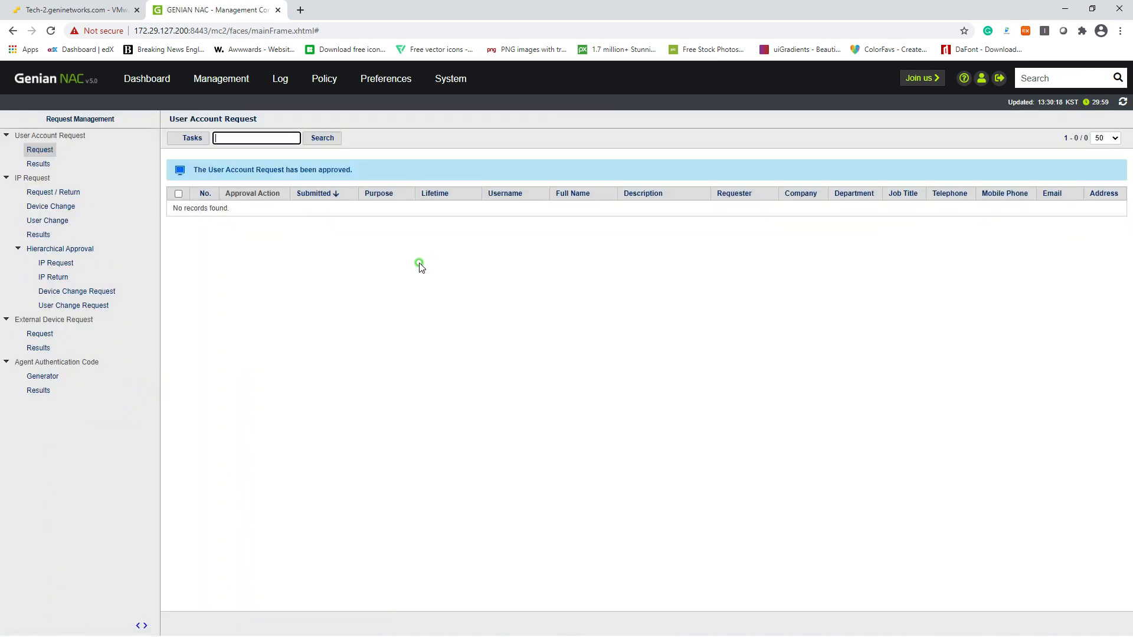
left_click(102, 13)
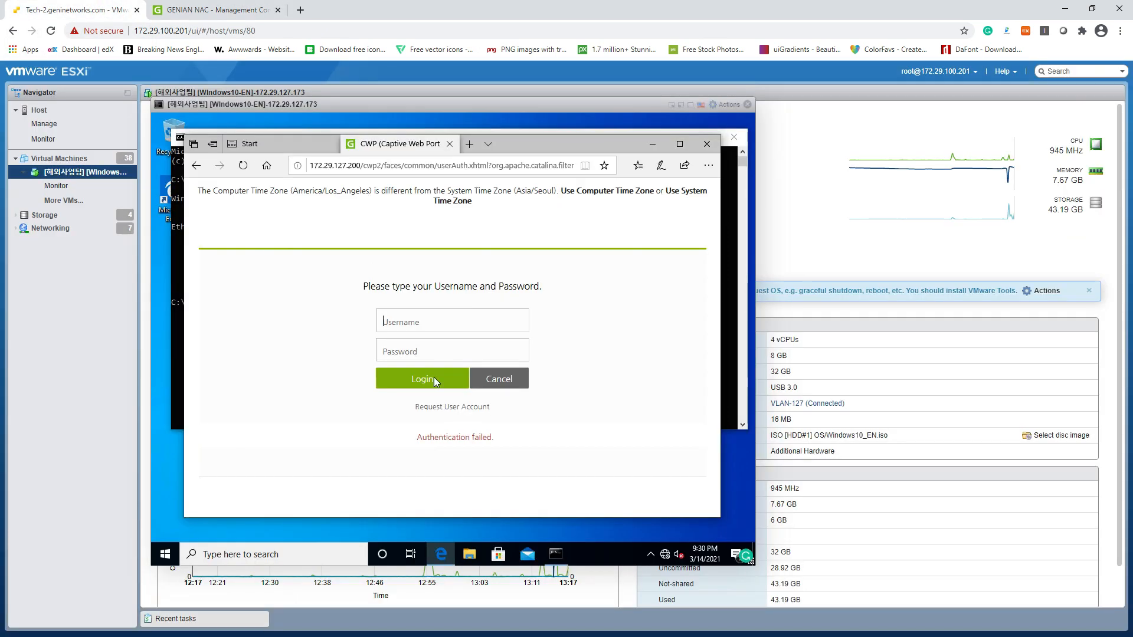
Log in on the captive portal with the approved guest username and password
type("smlim*********")
key("Return")
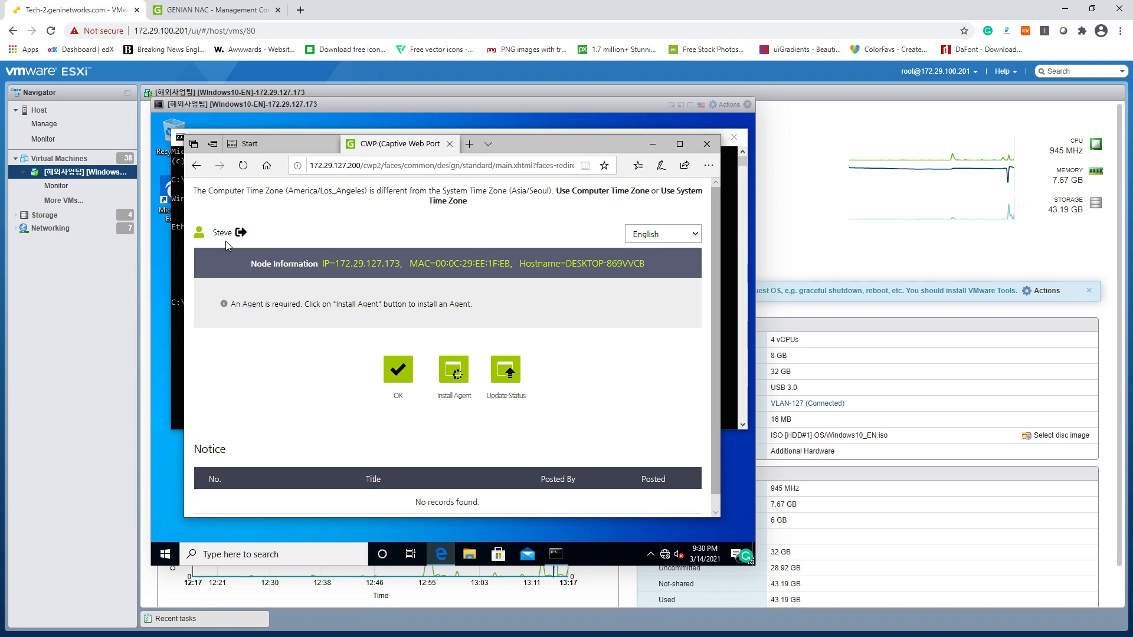
left_click(283, 108)
Open the GUEST purpose under Preferences > Purpose > User
left_click(217, 12)
left_click(370, 87)
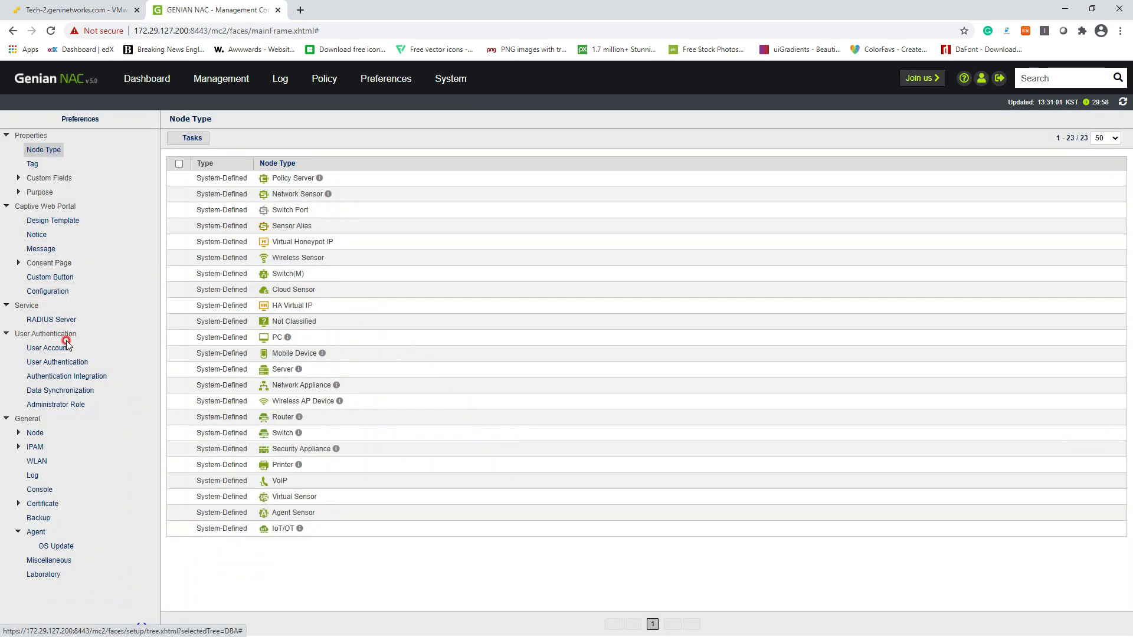
left_click(17, 194)
left_click(45, 207)
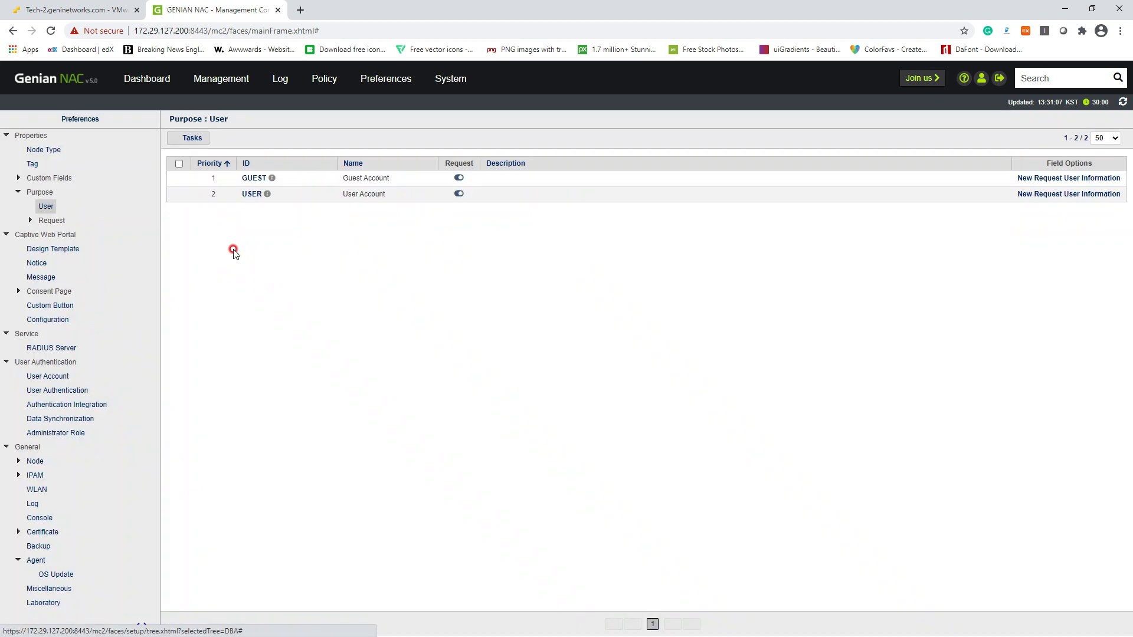
left_click(254, 180)
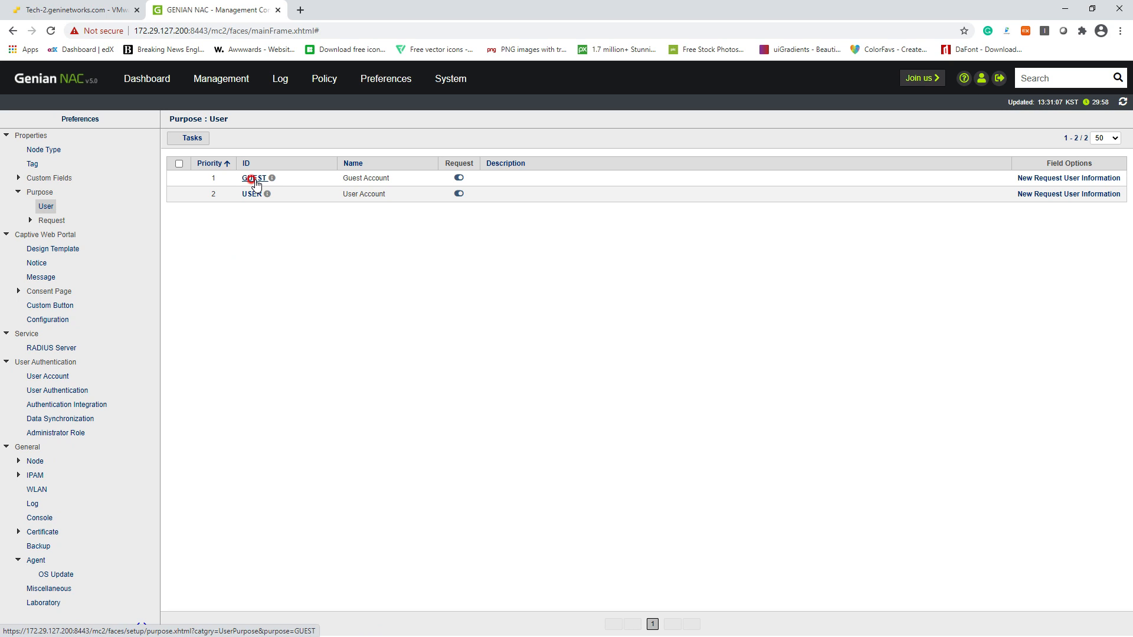
Set Instant Approval to On, save the GUEST purpose, and check the User Account Request list
left_click(355, 324)
scroll(357, 327, "down", 3)
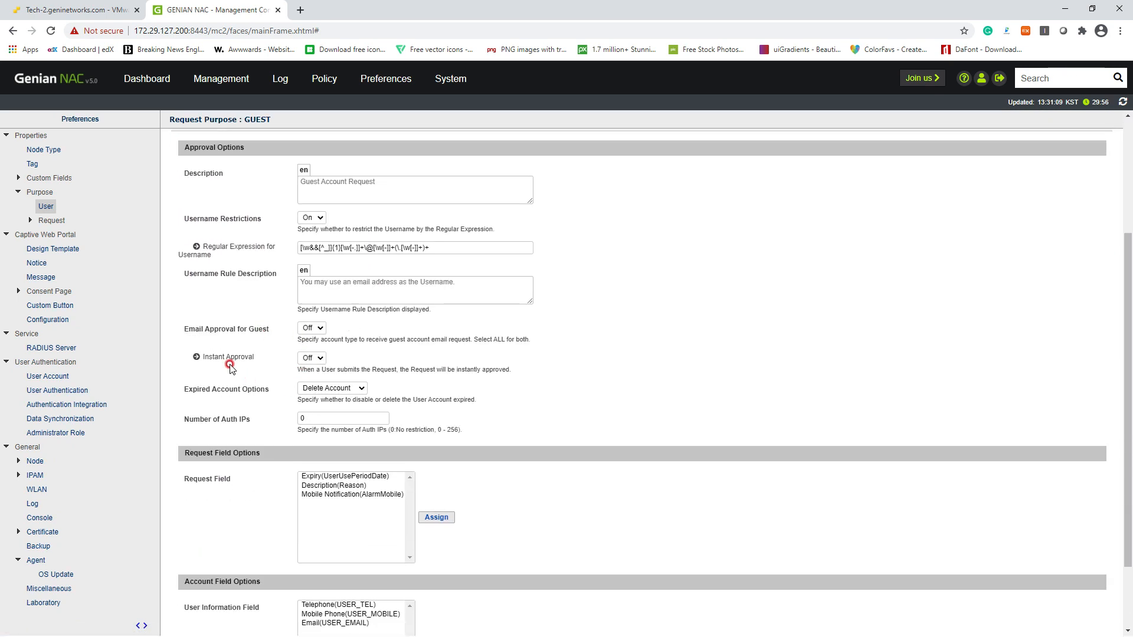
left_click_drag(218, 357, 254, 358)
left_click(307, 360)
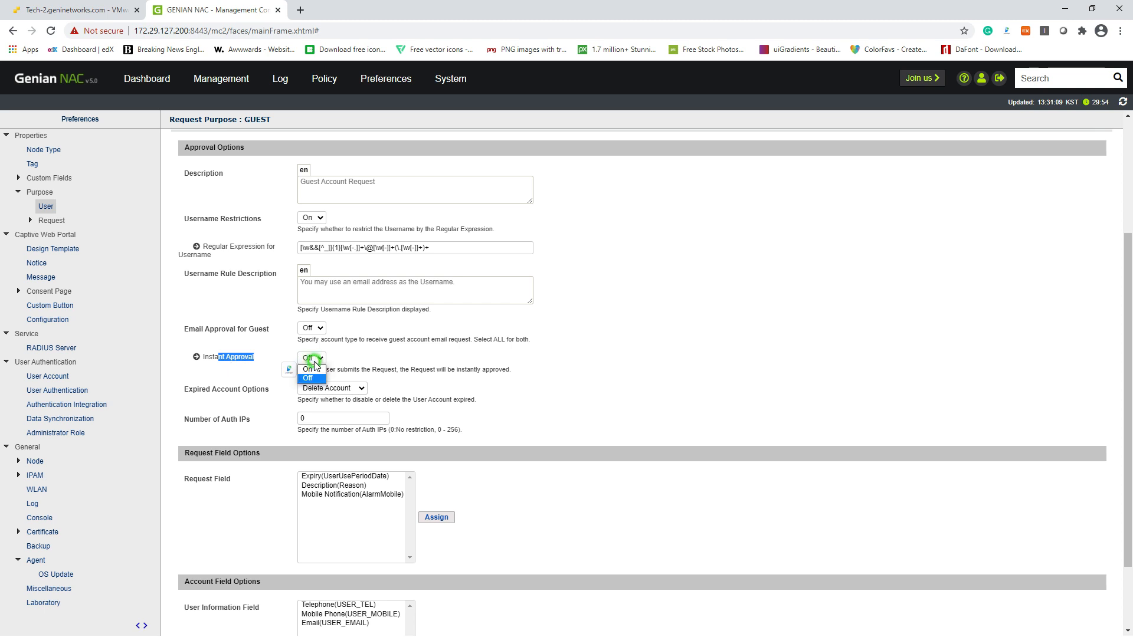
left_click(308, 376)
scroll(398, 440, "down", 2)
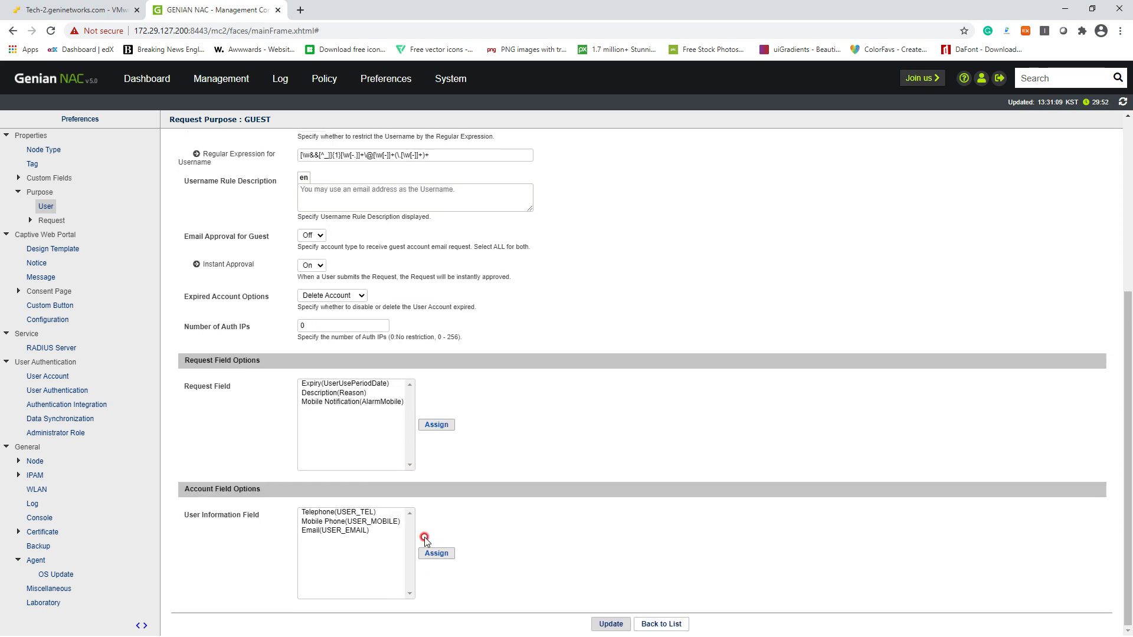
left_click(610, 623)
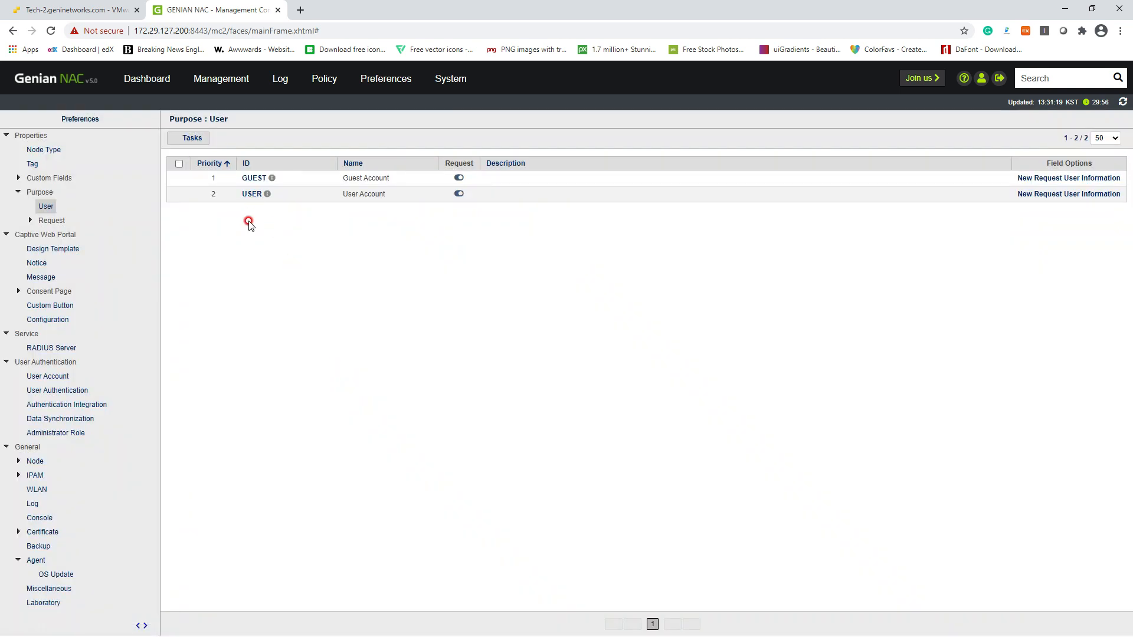
mouse_move(230, 96)
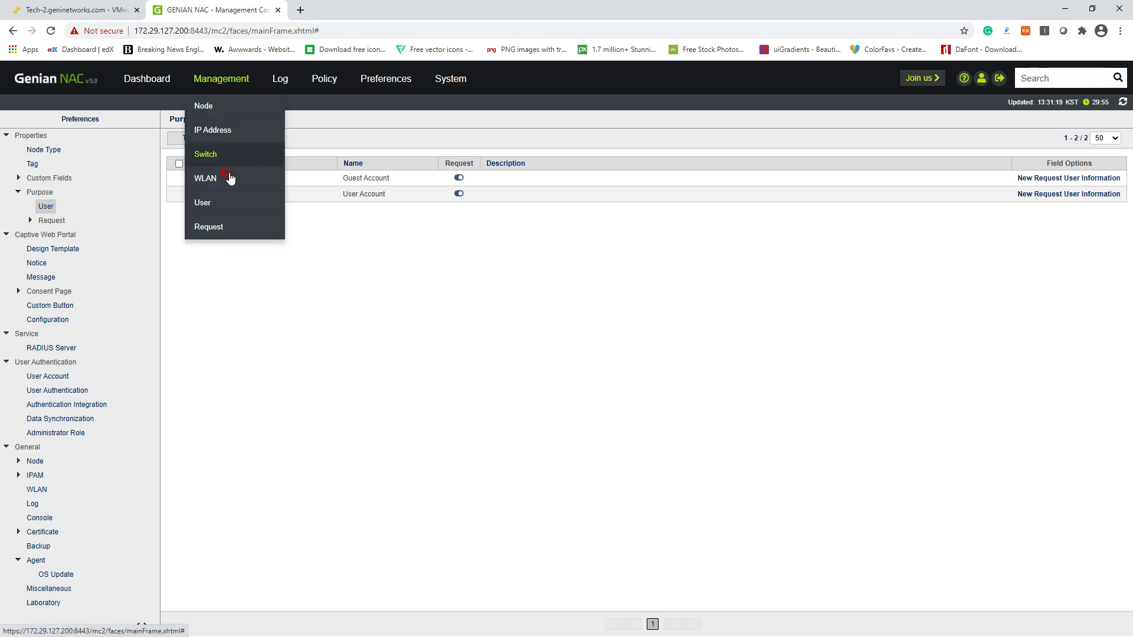
left_click(233, 227)
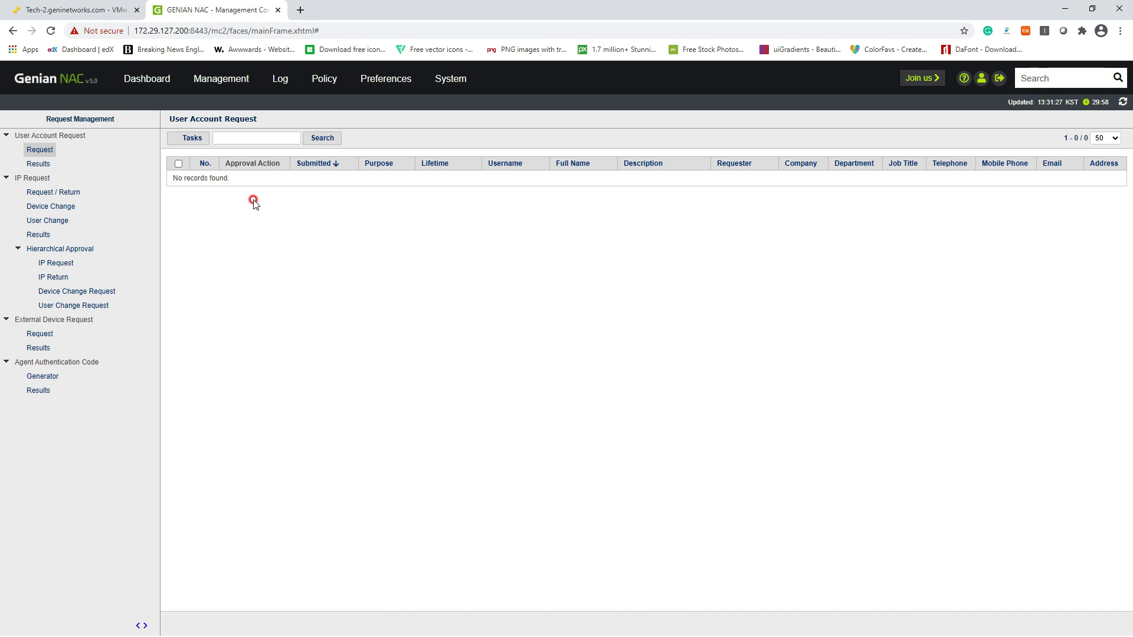
Open a new account request form on the refreshed portal, enter a username, and check its availability
left_click(58, 9)
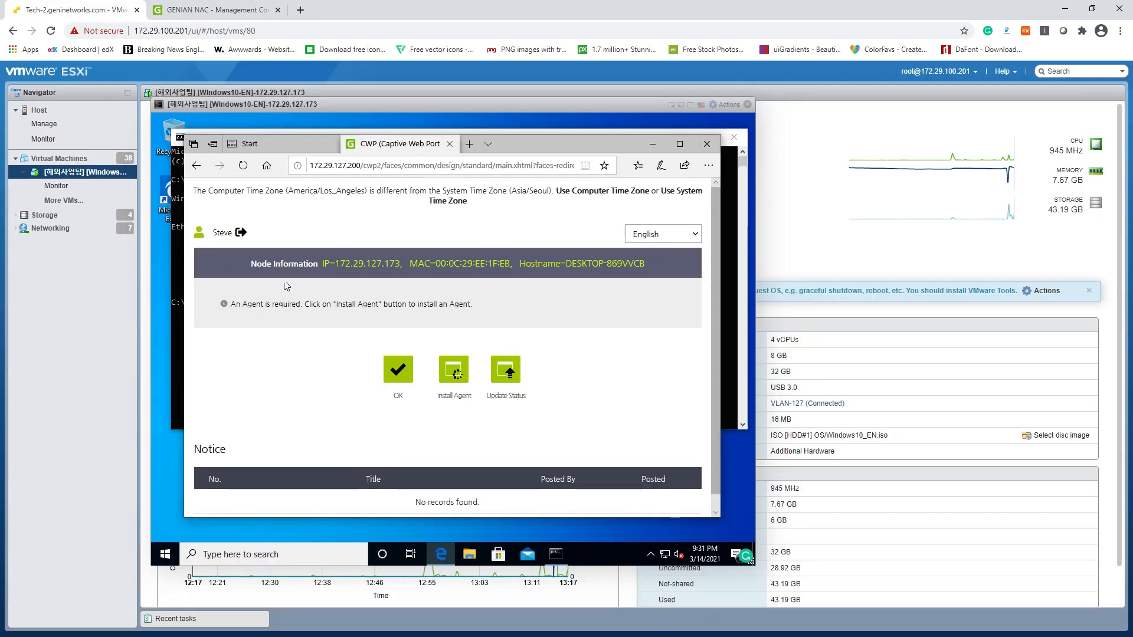
left_click(240, 232)
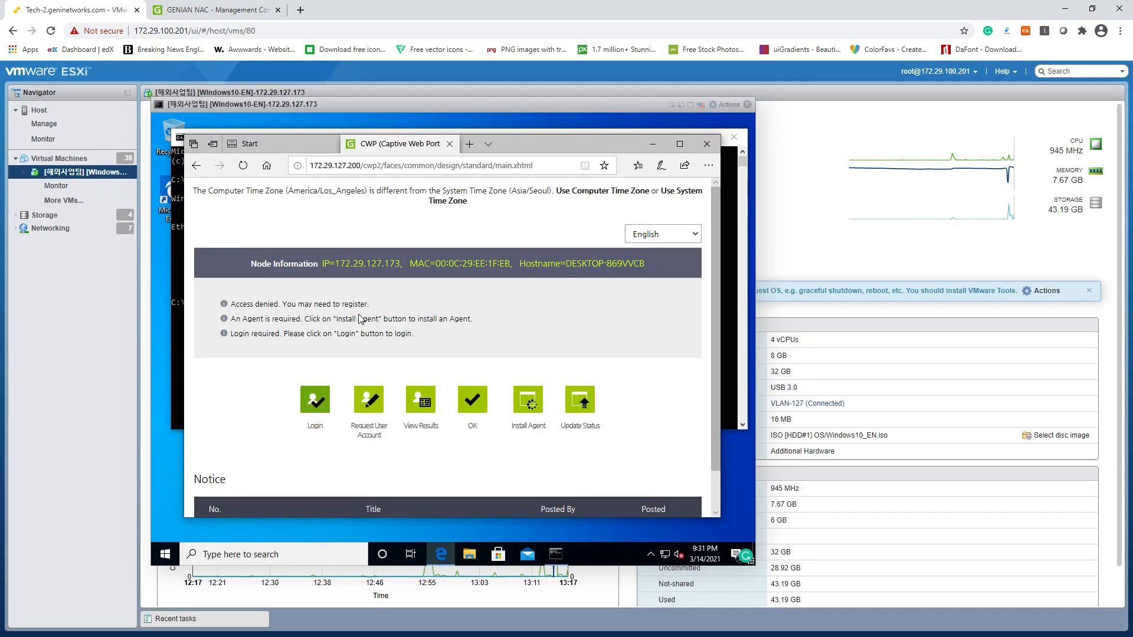
left_click(380, 429)
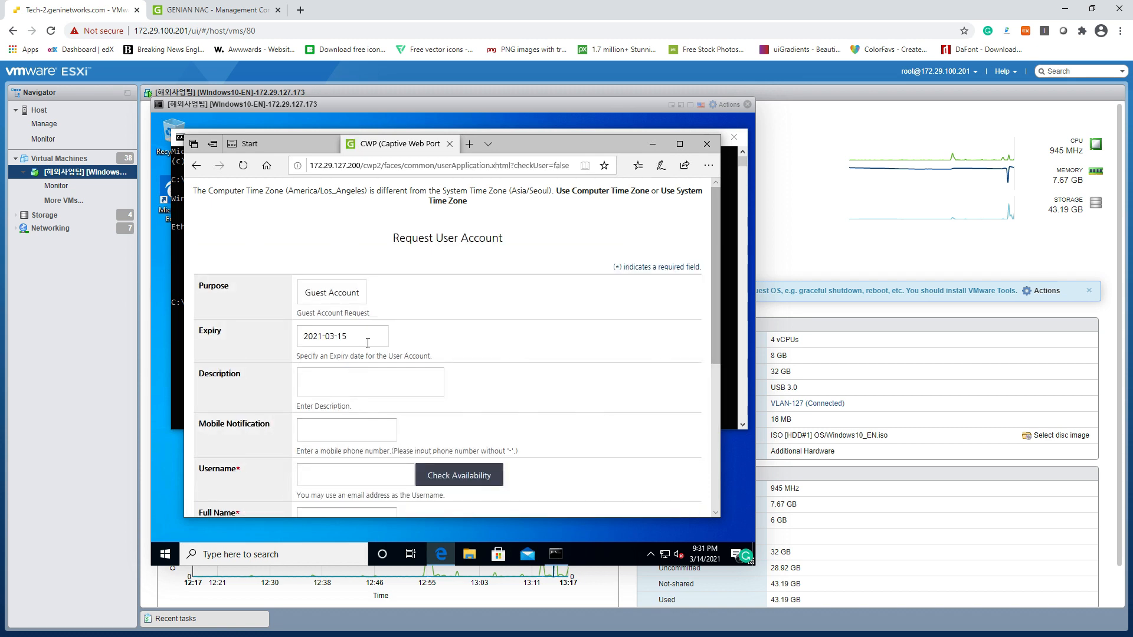
scroll(348, 387, "down", 2)
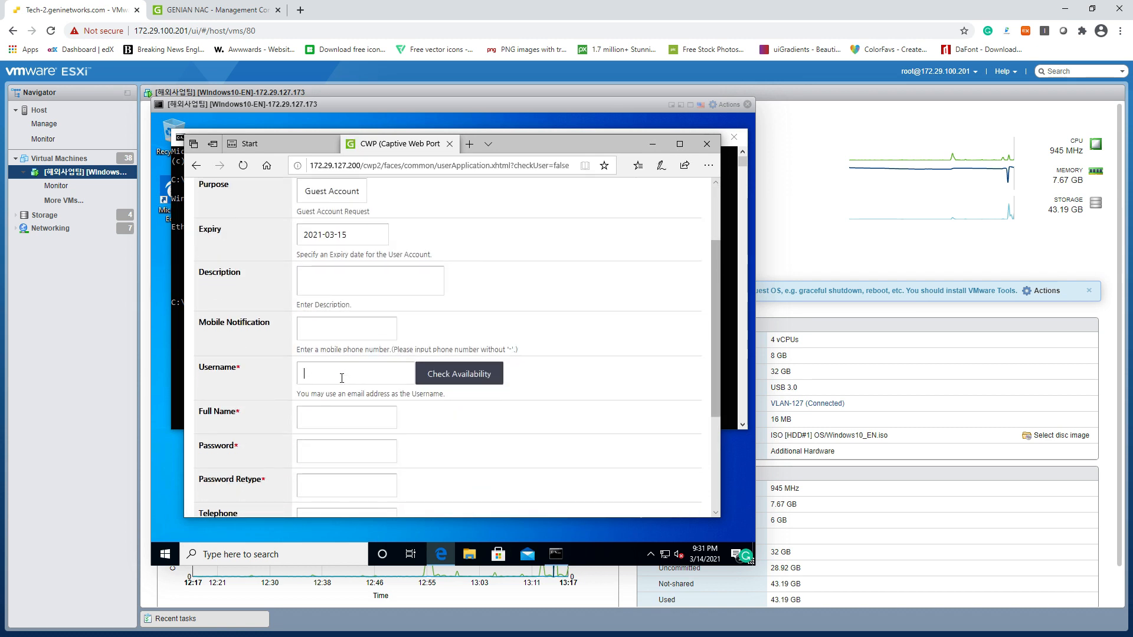
left_click(457, 373)
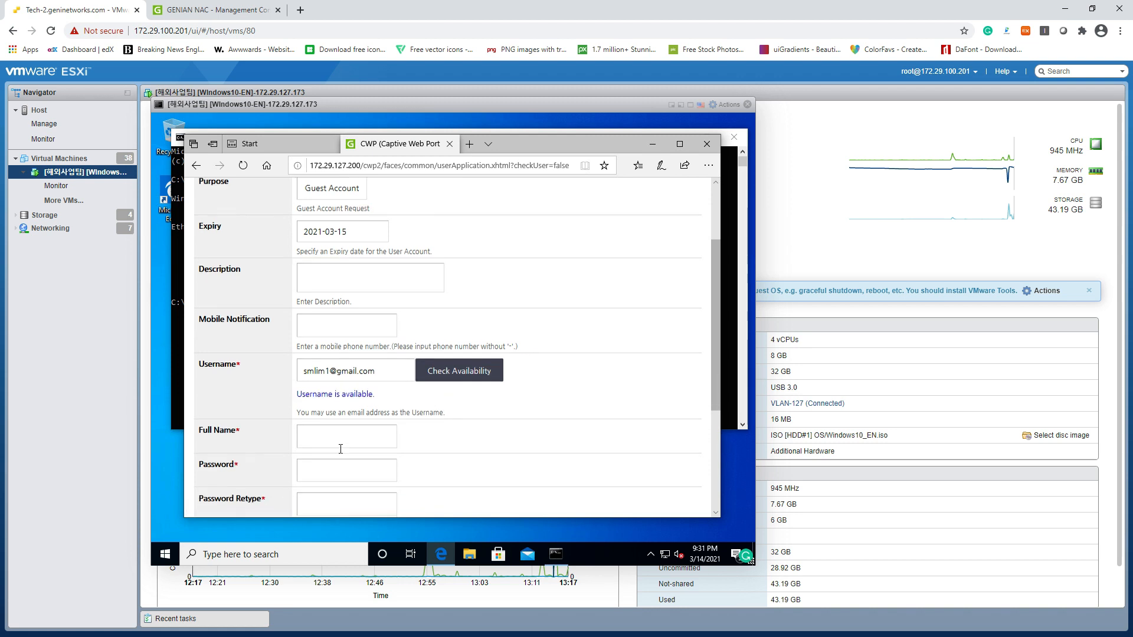
scroll(335, 384, "down", 3)
Fill in the guest's full name and password, submit the request, and return to the portal main page
left_click(342, 282)
type("Steve1")
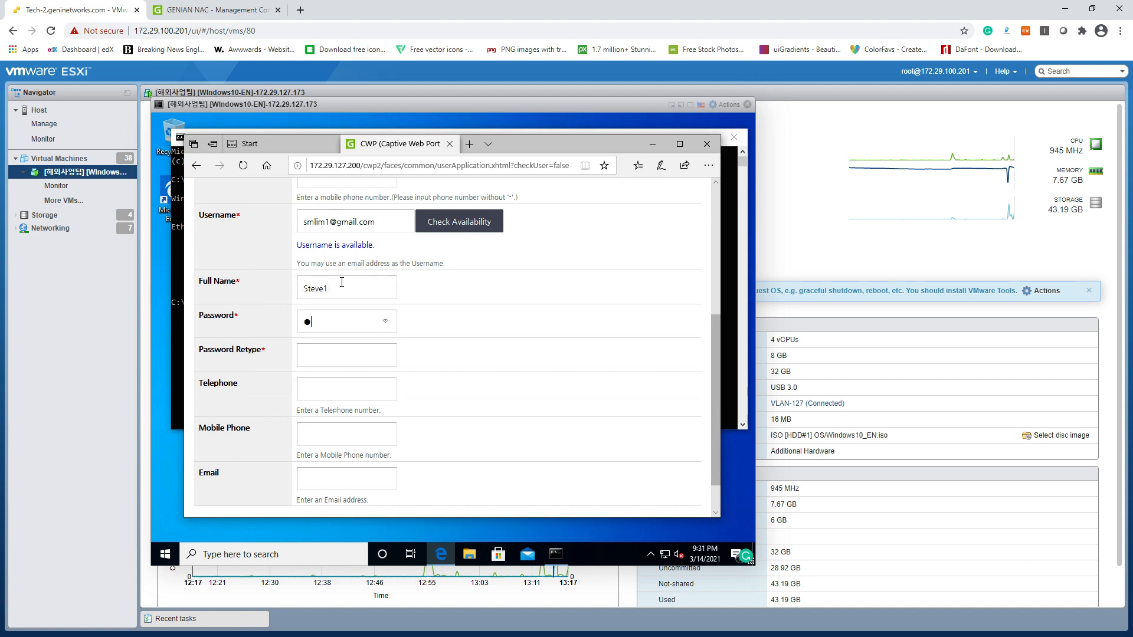
type("••••••••")
key("Tab")
type("•••••••")
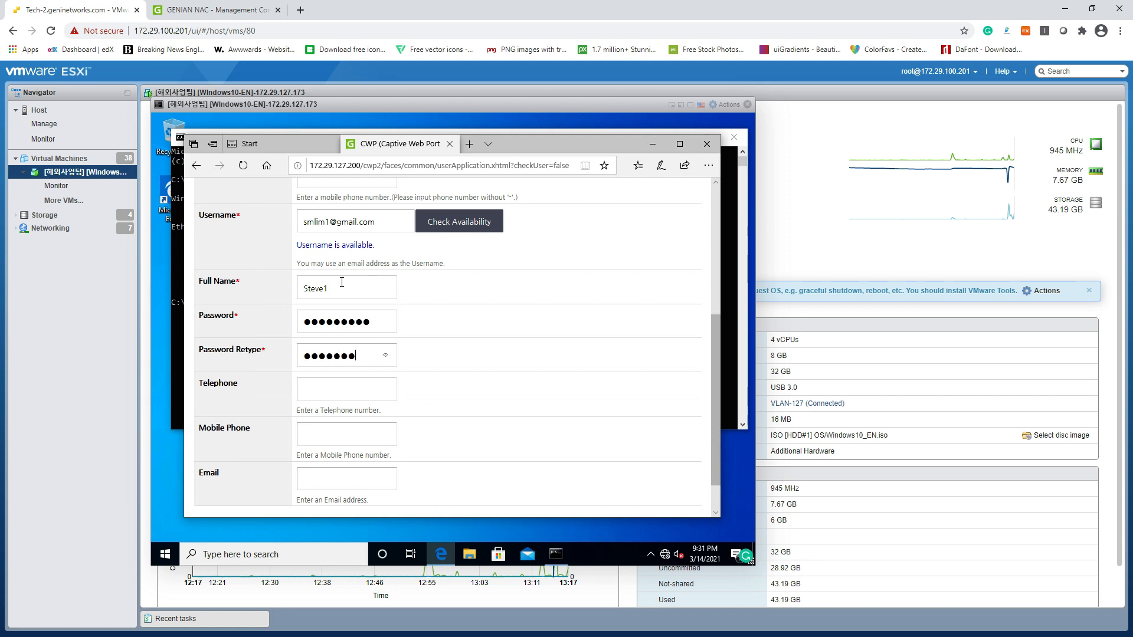
type("••")
scroll(377, 324, "down", 1)
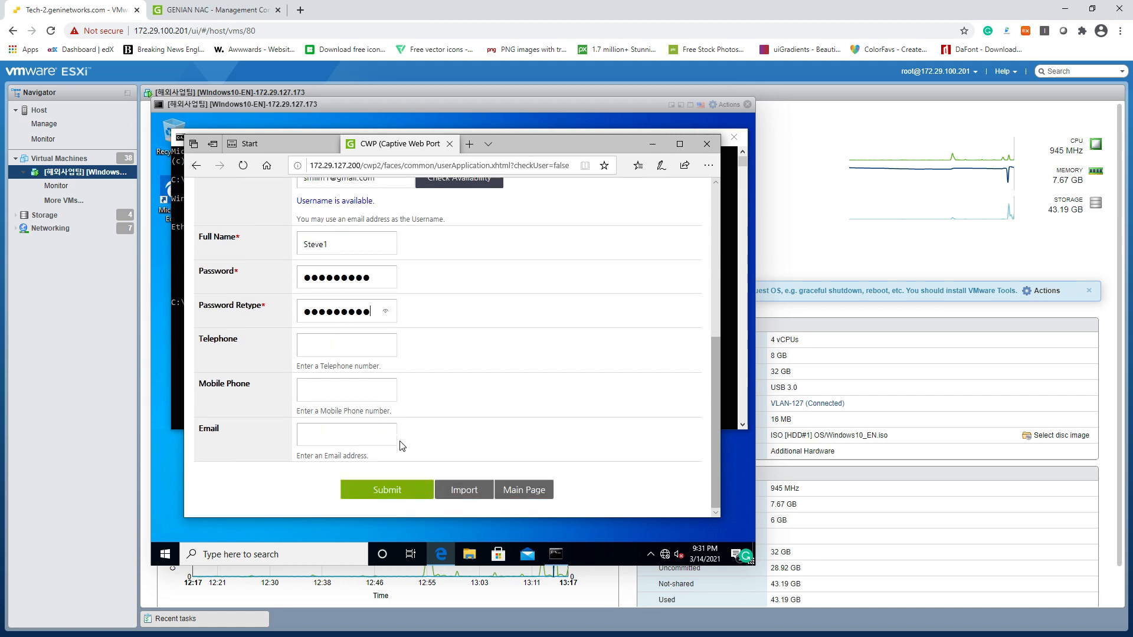
left_click(387, 491)
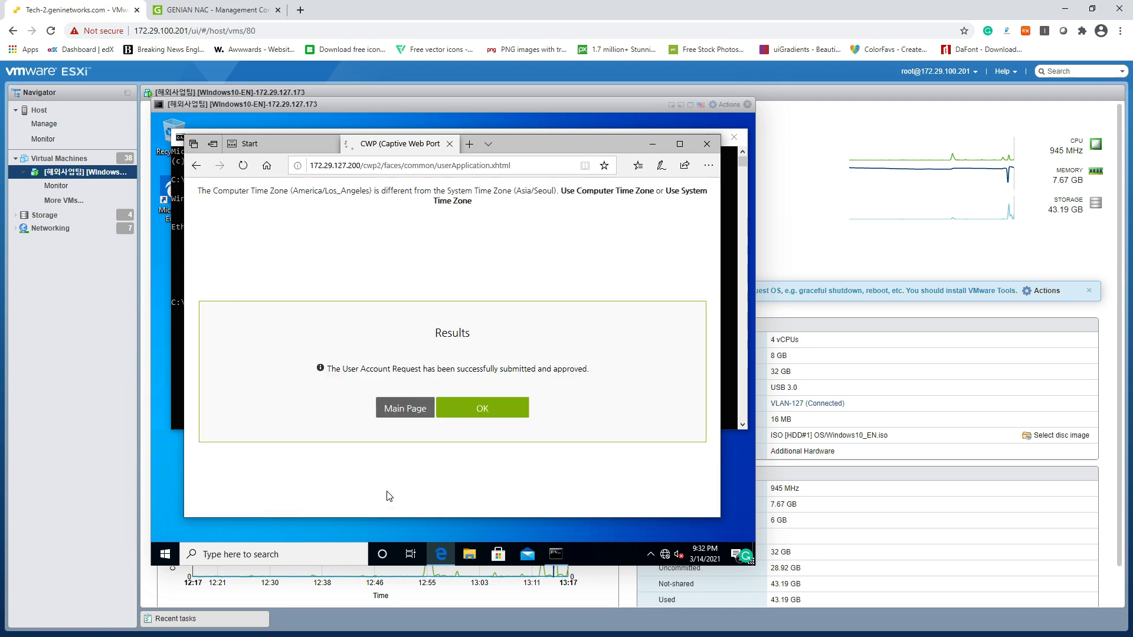
left_click(418, 408)
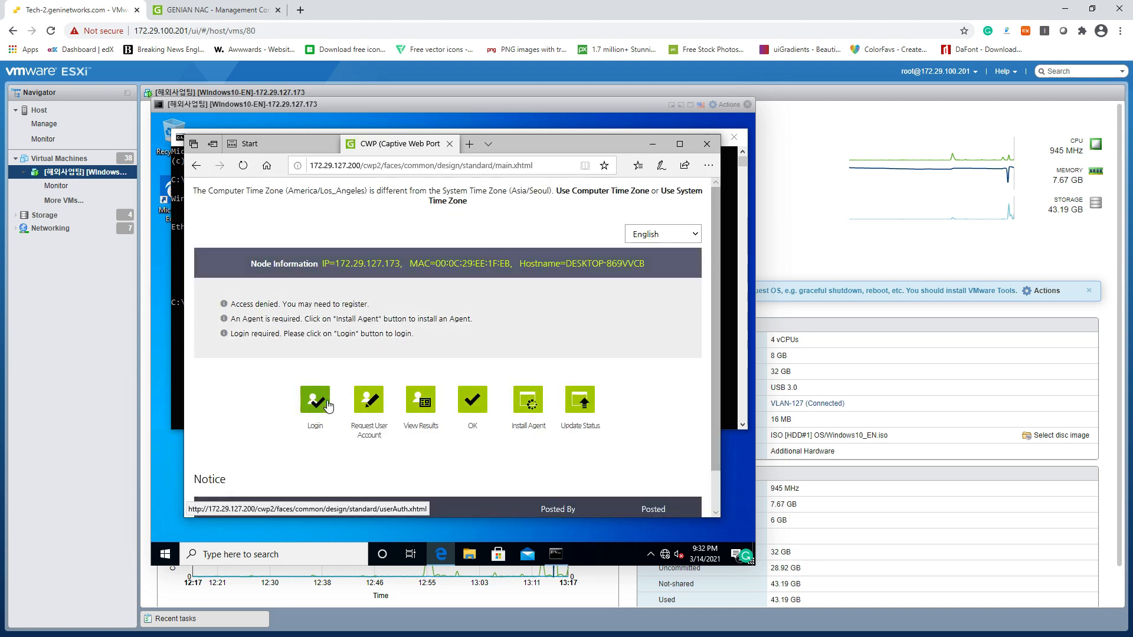
Log in to the captive portal with the new guest account's username and password
left_click(327, 405)
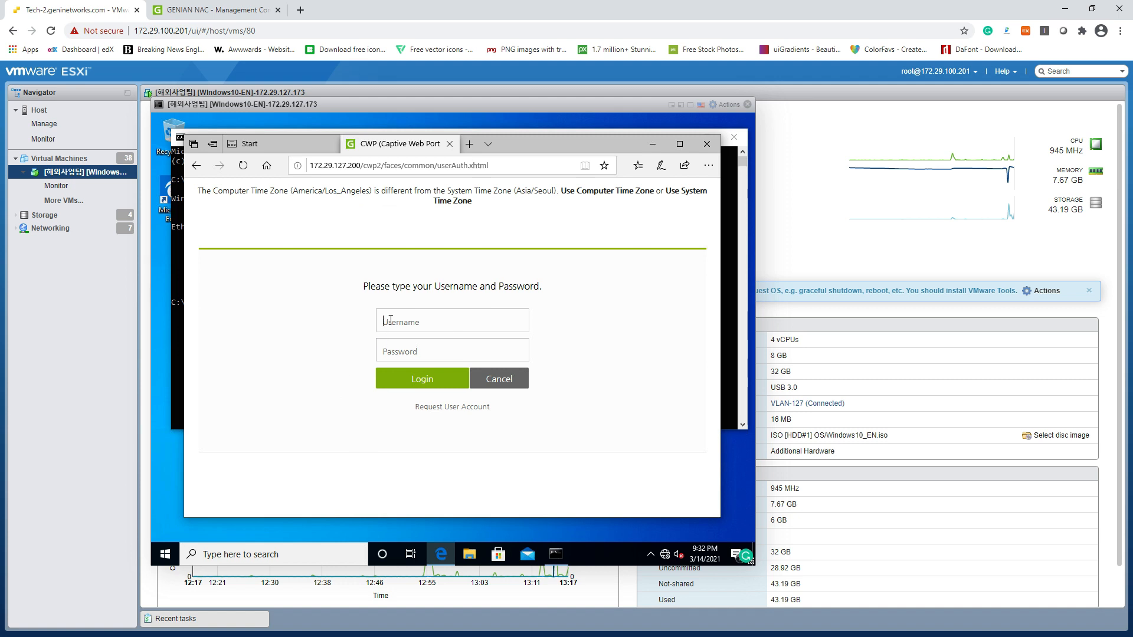
type("snlim*****")
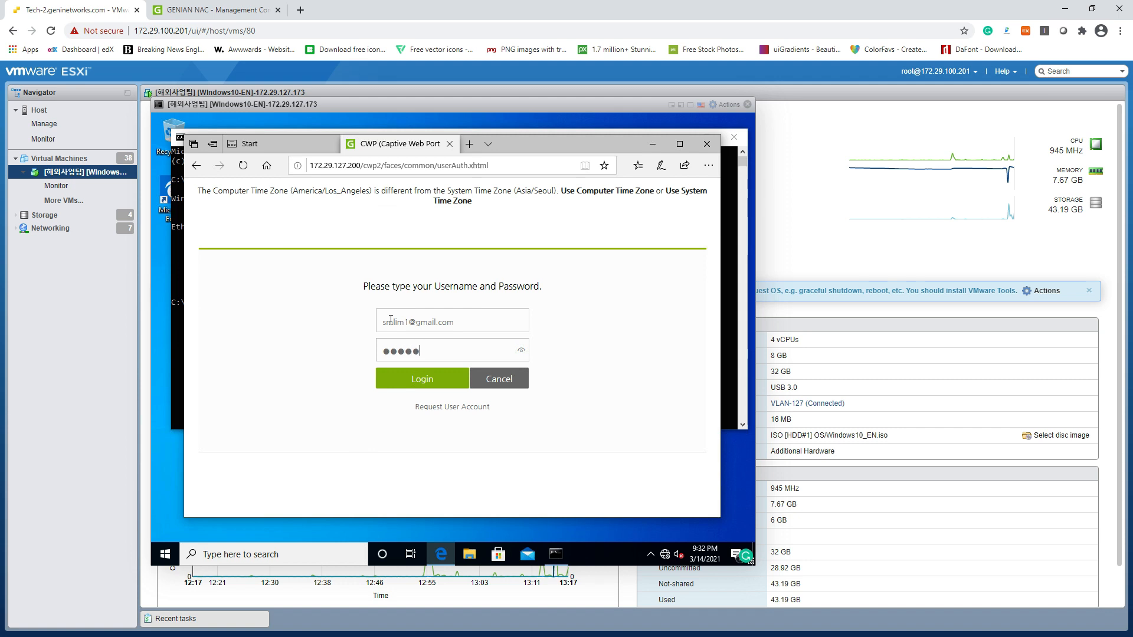
key("Return")
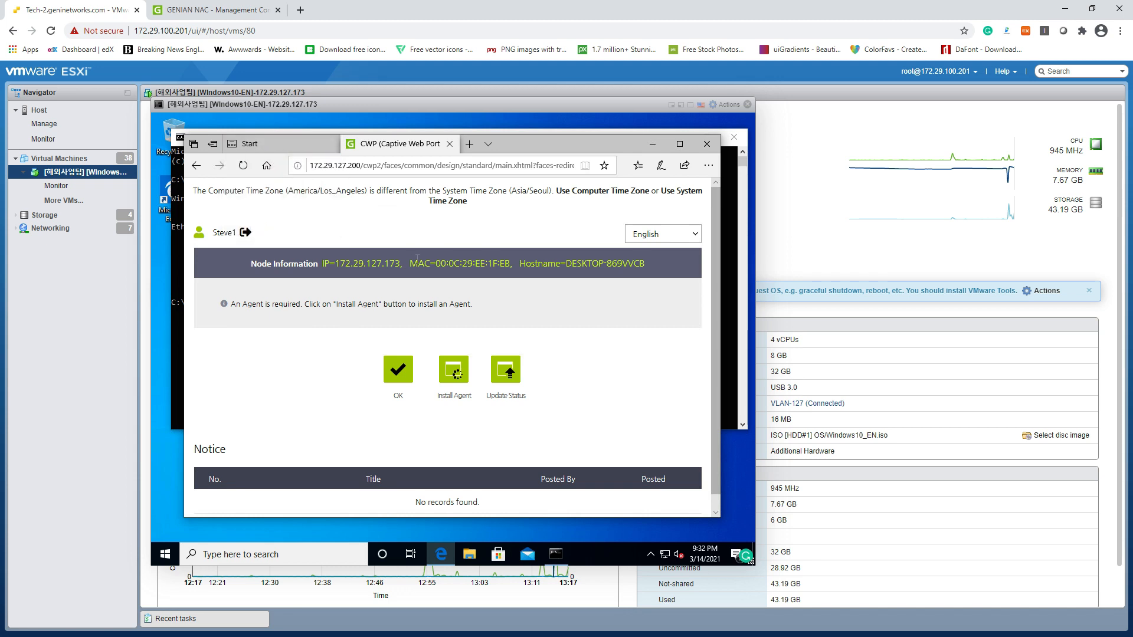
Glance at the admin console's policy sections, then log the guest out of the portal
left_click(211, 10)
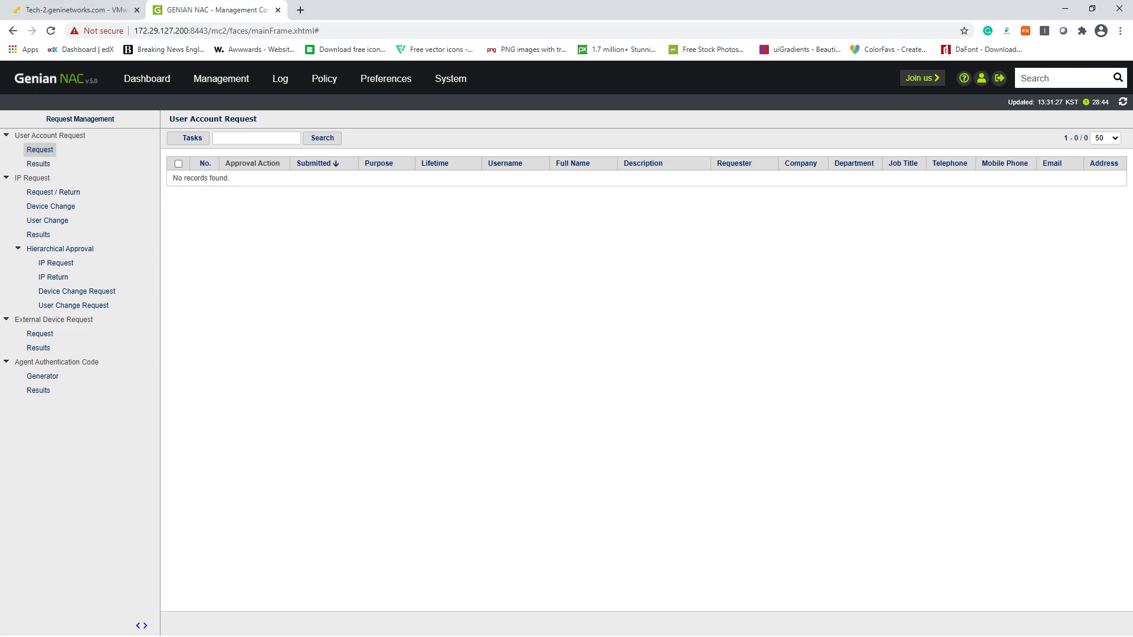
left_click(313, 77)
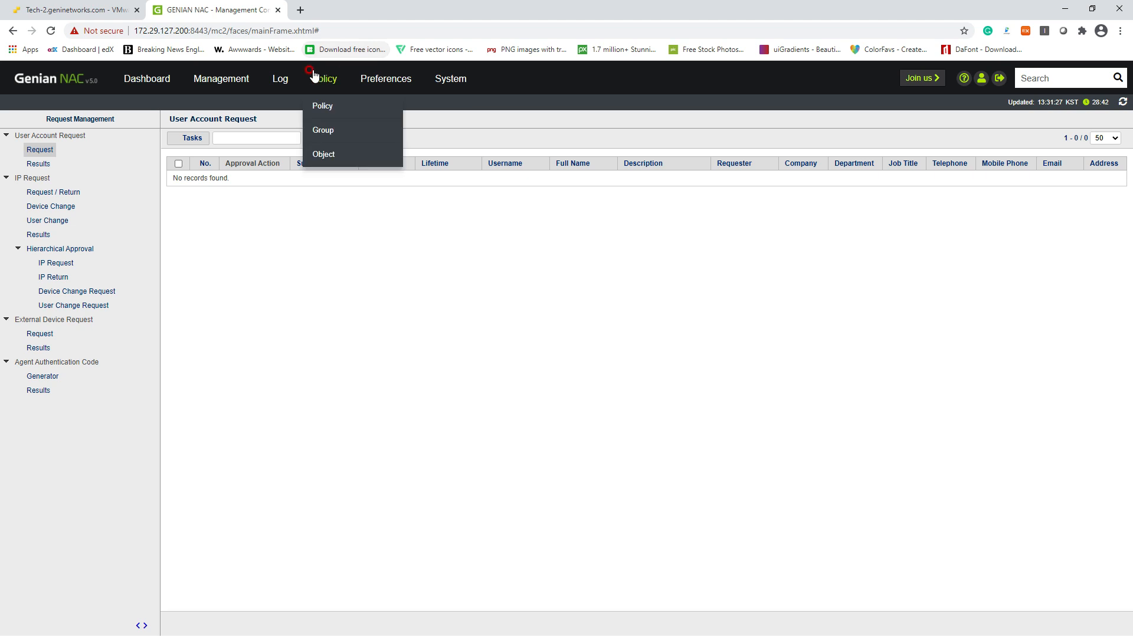
left_click(81, 10)
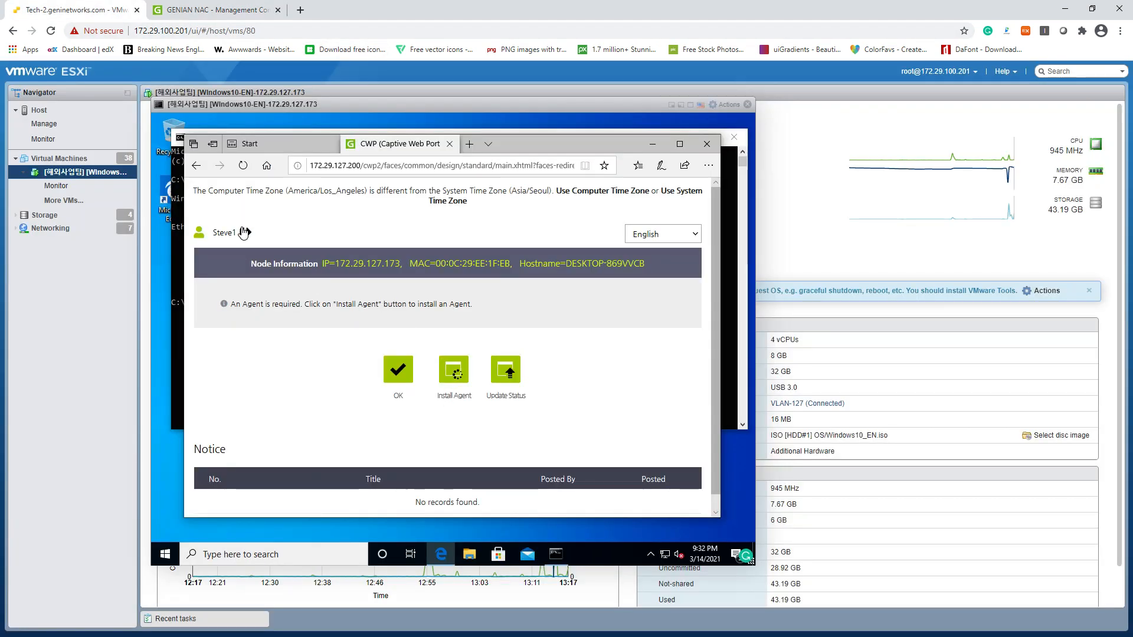
left_click(244, 232)
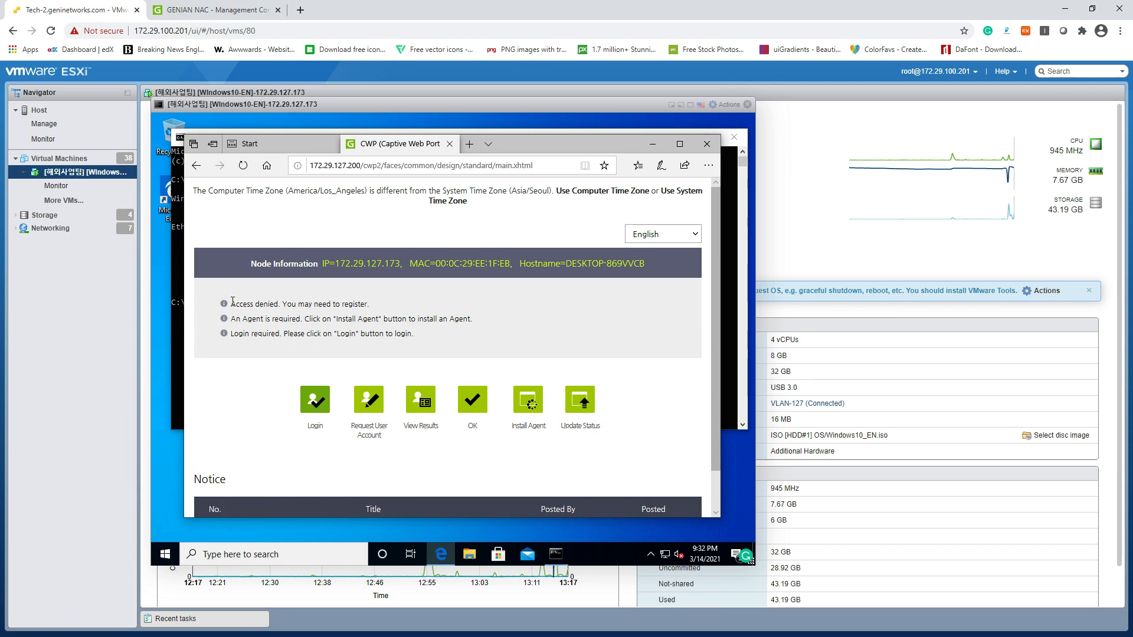
Highlight the access-denied, agent-required and login-required message lines on the portal page
left_click_drag(233, 301, 364, 307)
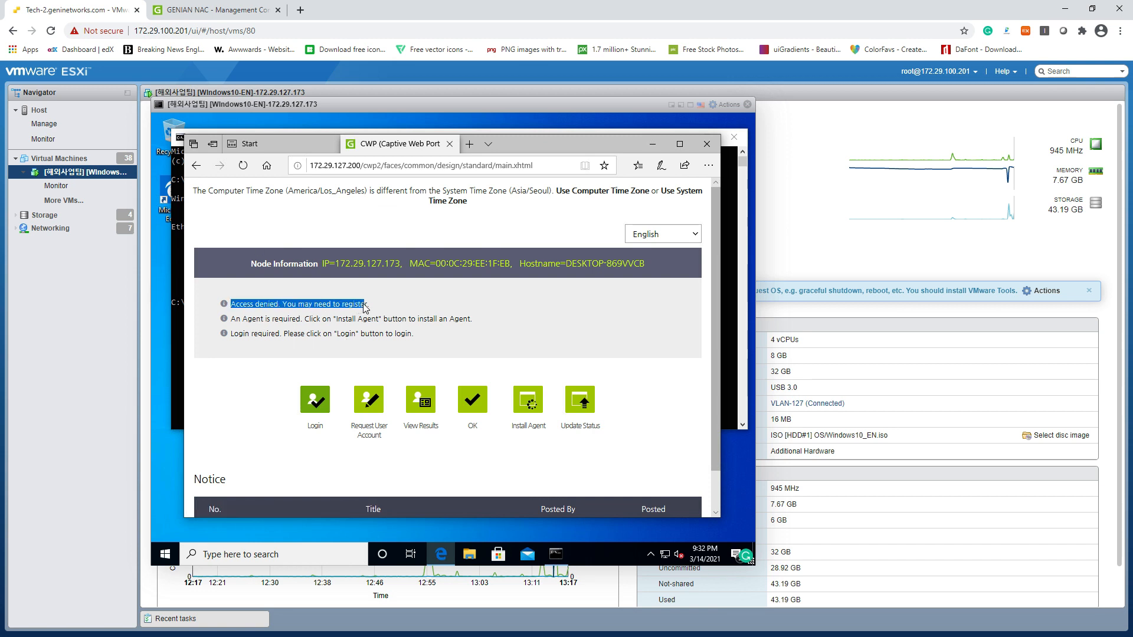
left_click_drag(278, 319, 453, 319)
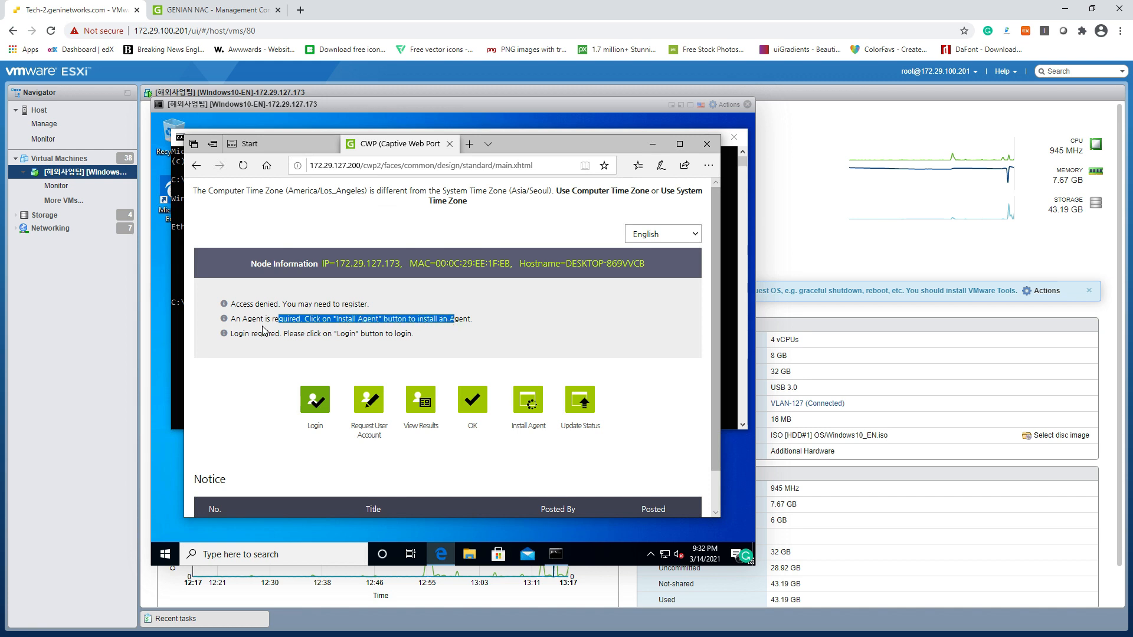
left_click_drag(258, 334, 354, 346)
left_click_drag(375, 340, 417, 335)
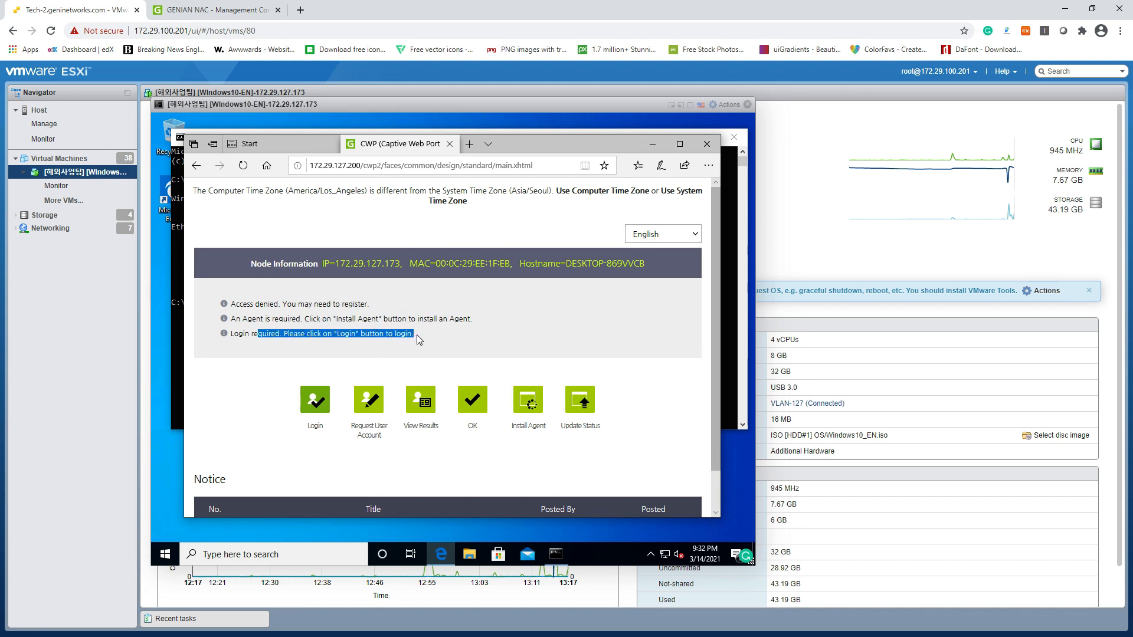
Return to the administrator console and go to Preferences
left_click(423, 335)
left_click(216, 19)
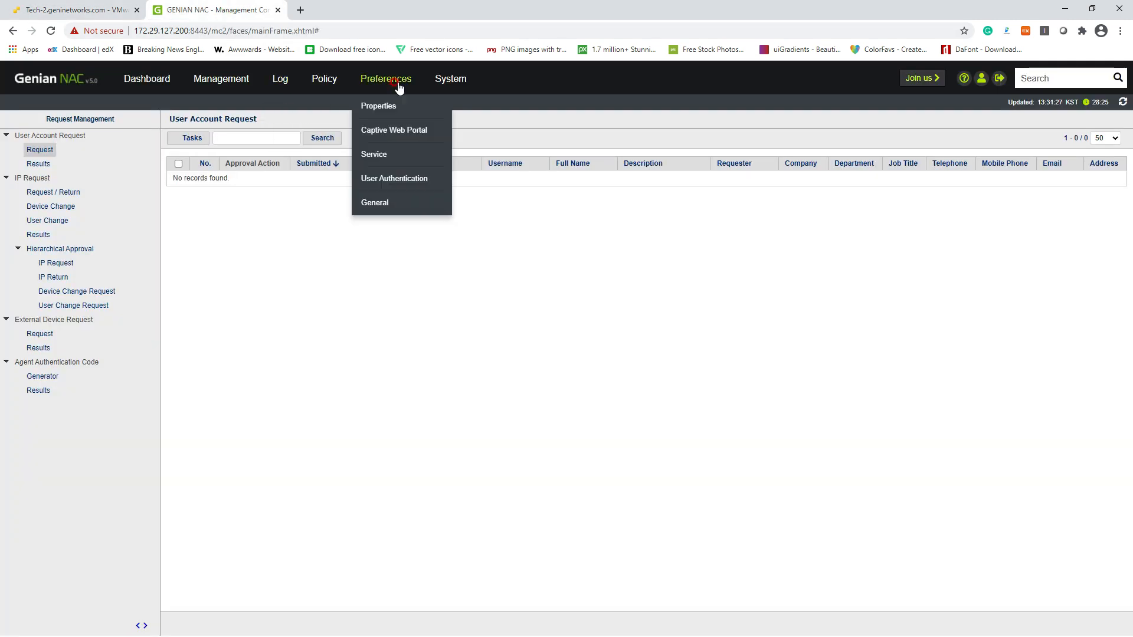
left_click(392, 80)
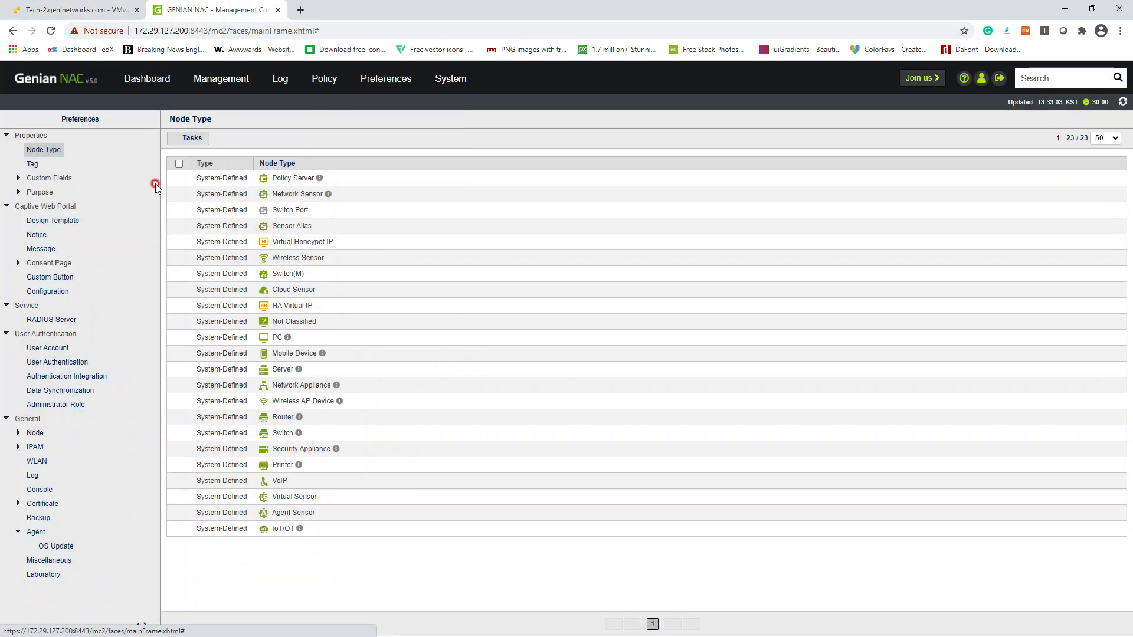
Open the auth_K1 login-required message from page 2 (messages 51-100) of the portal message list
left_click(32, 251)
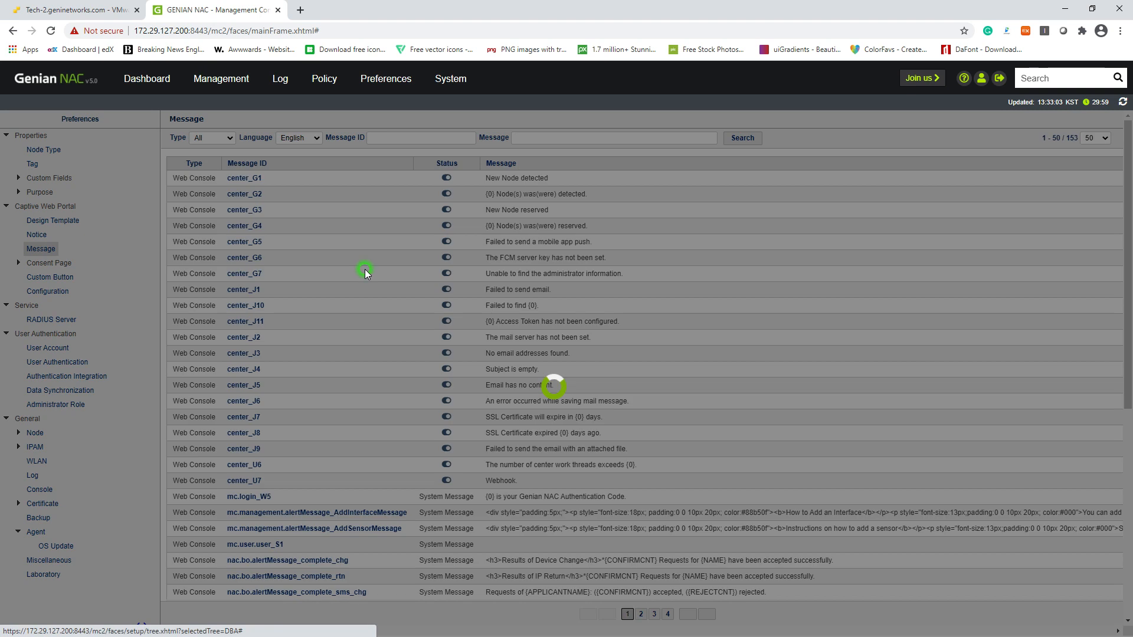
scroll(438, 459, "down", 1)
scroll(439, 459, "down", 3)
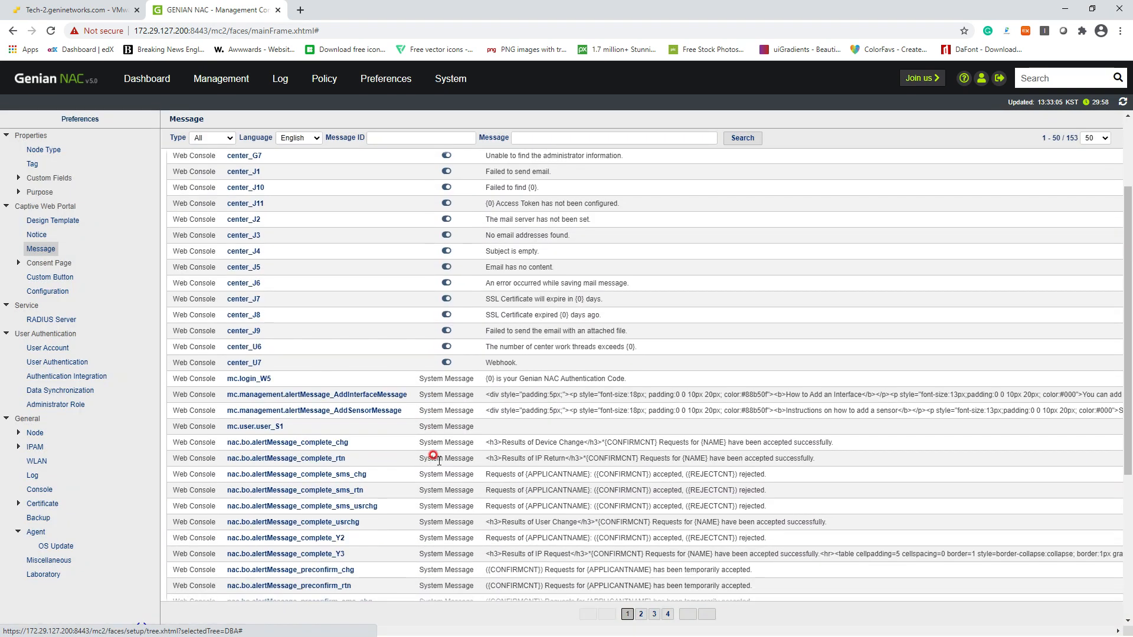
left_click(642, 614)
left_click(643, 615)
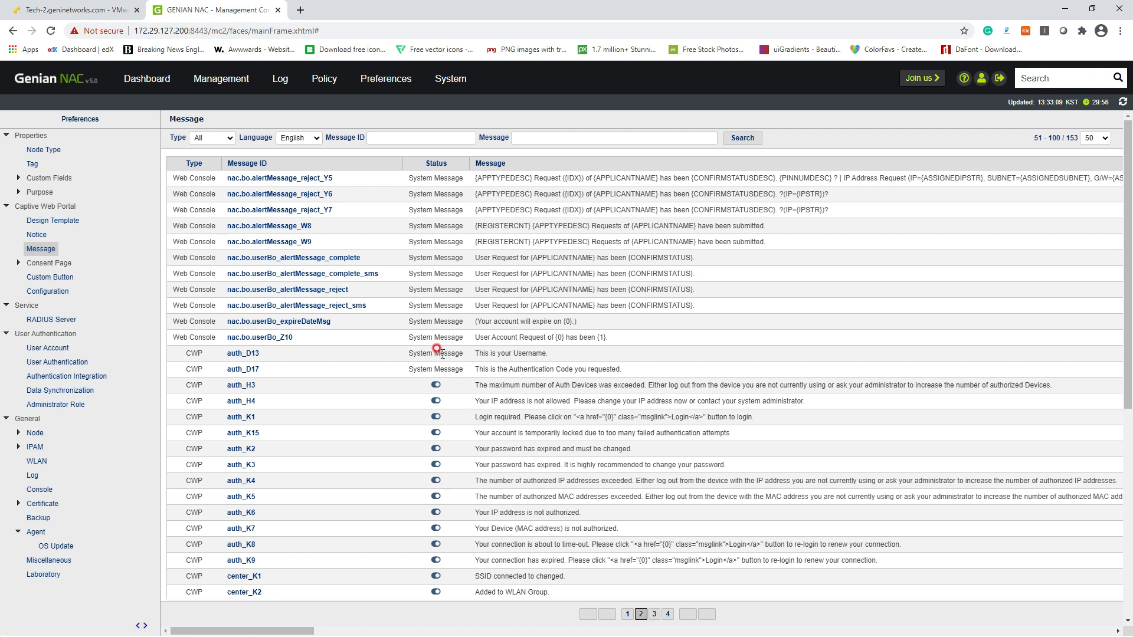
scroll(437, 351, "down", 2)
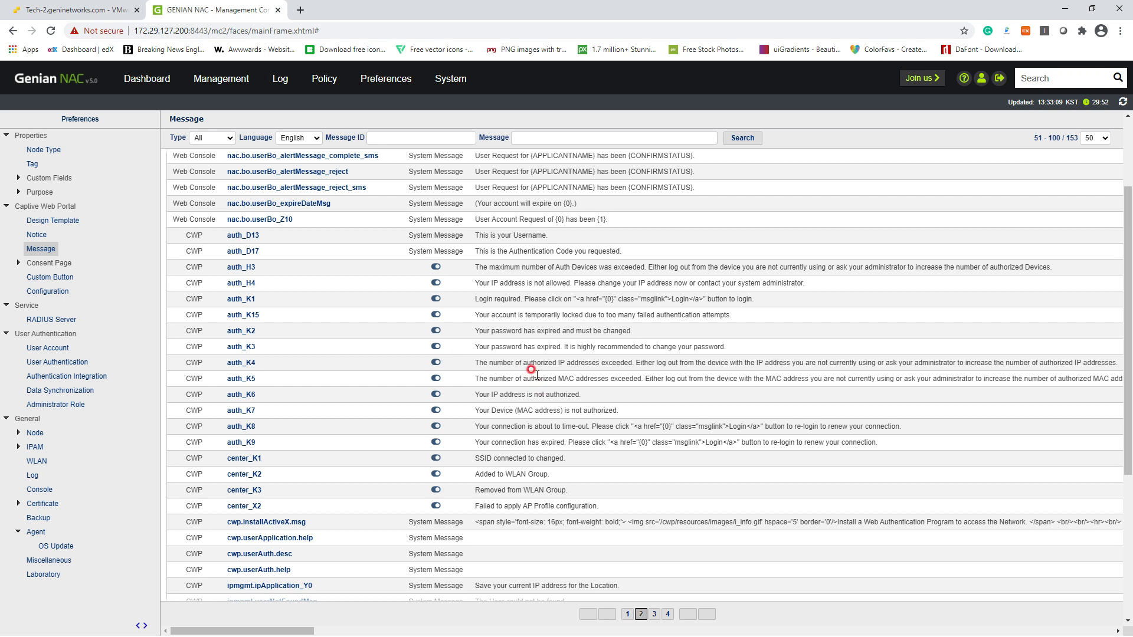
left_click(240, 300)
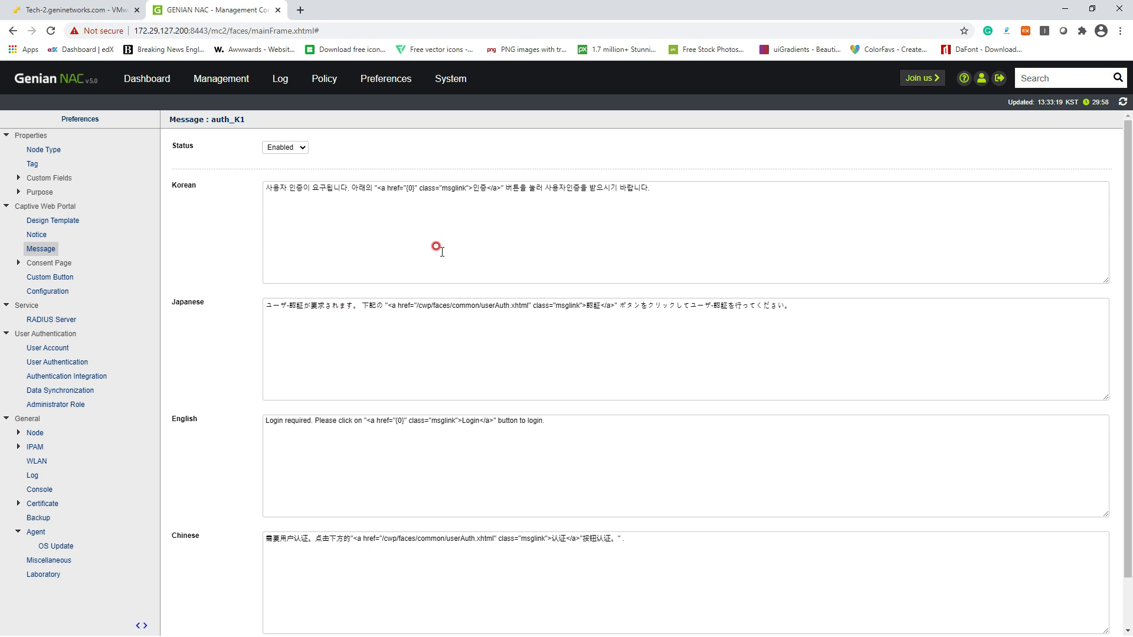
left_click(570, 427)
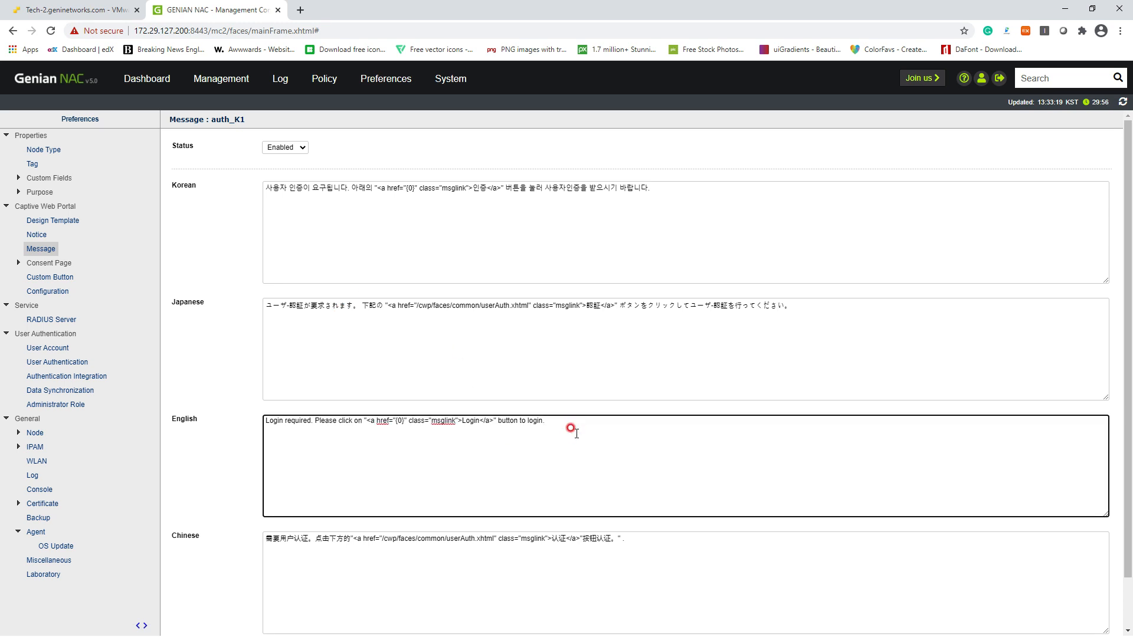
key("Return")
key("Return")
type("We cna")
key("BackSpace")
key("BackSpace")
key("BackSpace")
type("a")
type(" n")
key("BackSpace")
key("BackSpace")
type("n edit the message  Operator number")
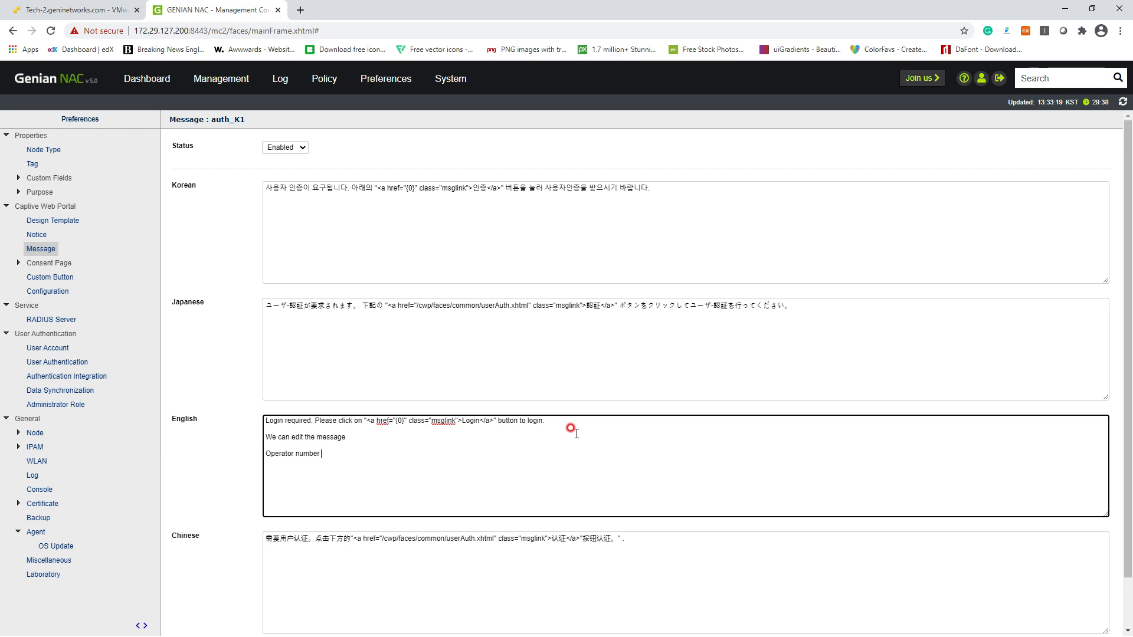
type(": 0000-0000-00")
scroll(571, 430, "down", 1)
left_click(594, 619)
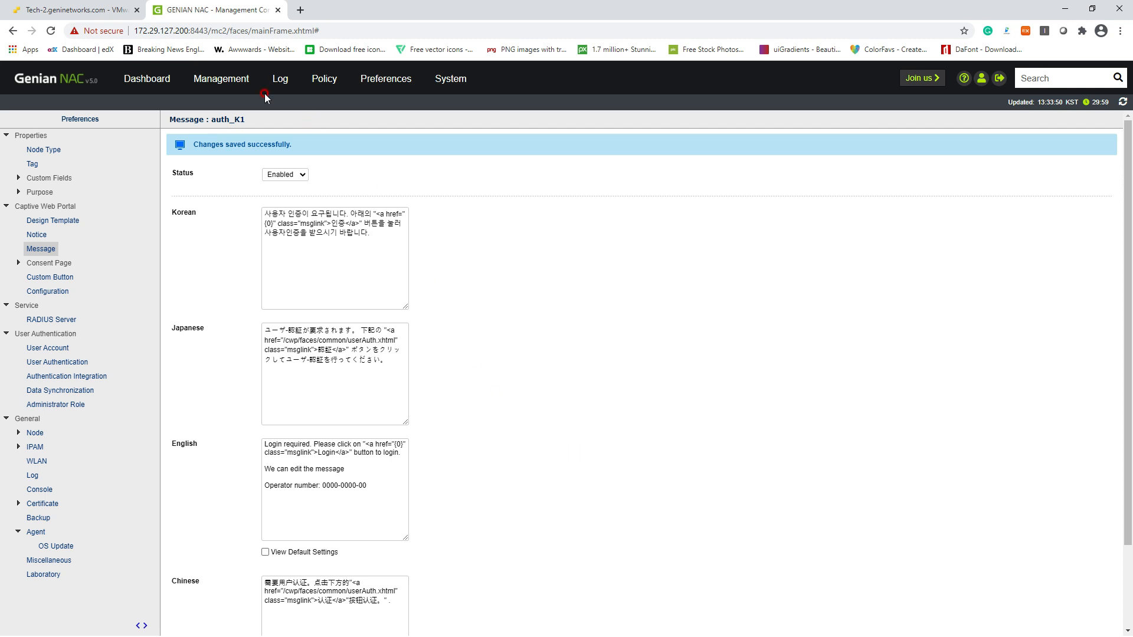
left_click(97, 10)
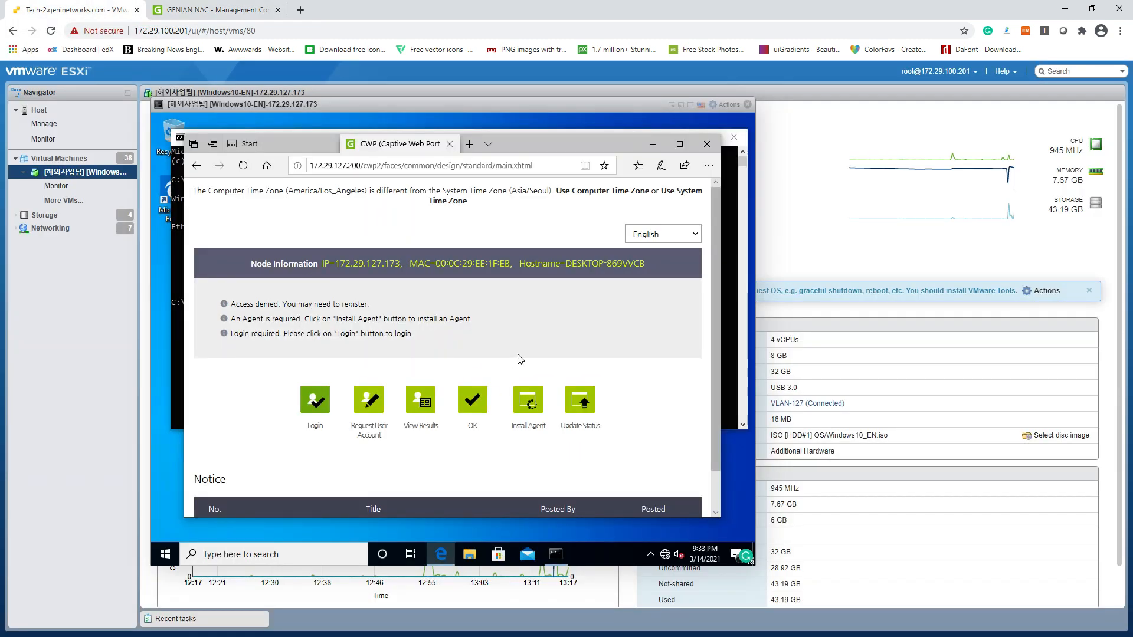
Refresh the portal page with Retry and verify the new note and operator number appear
key("F5")
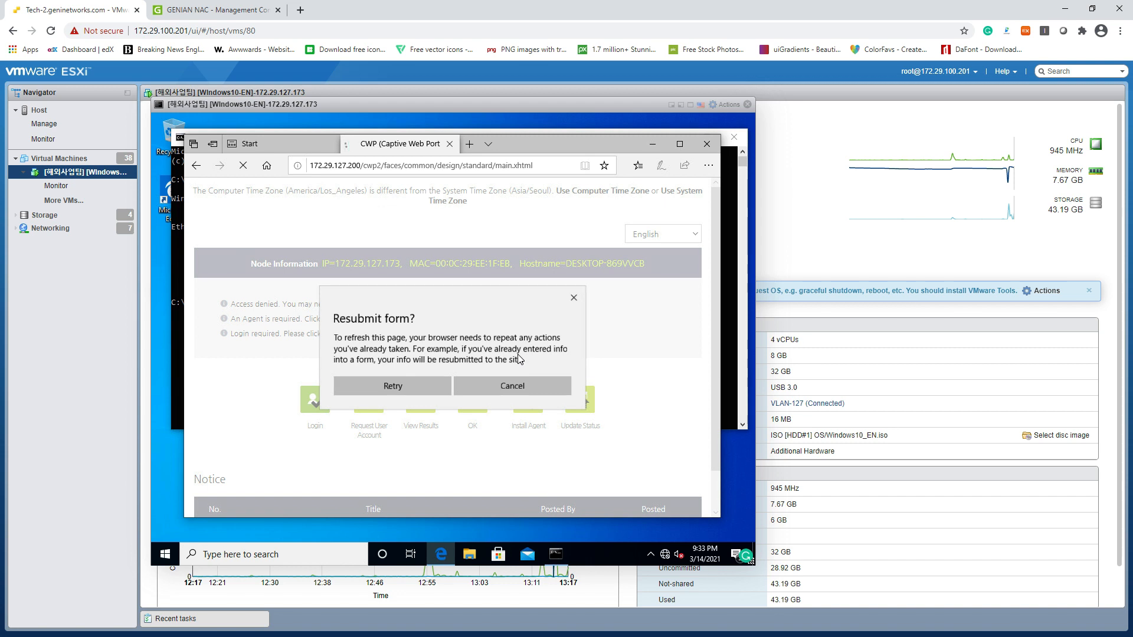
left_click(351, 390)
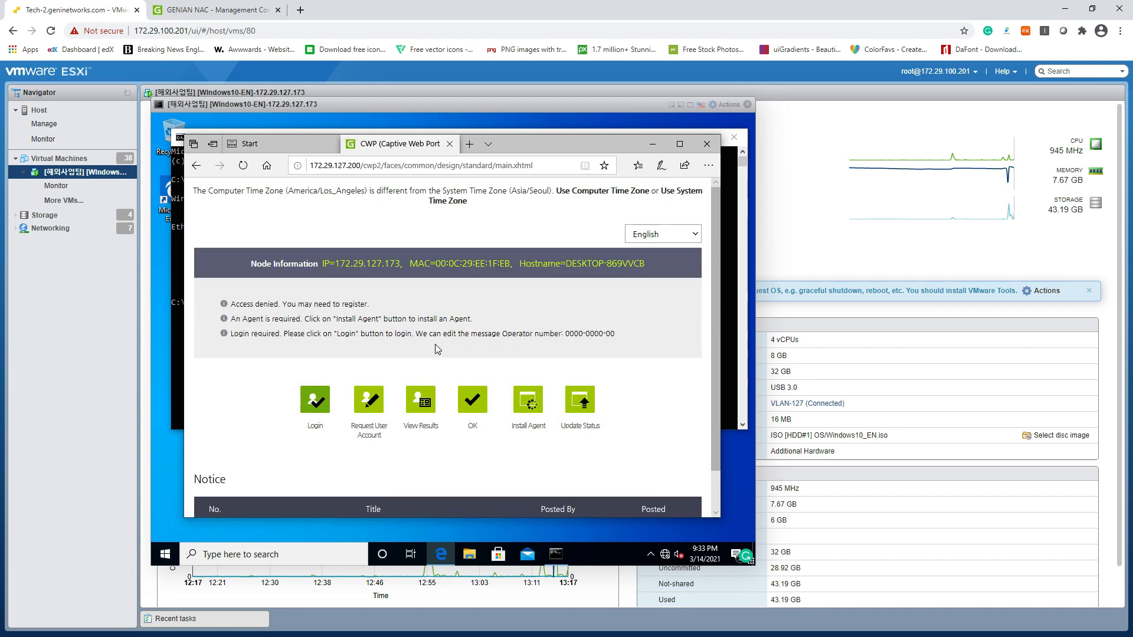
left_click_drag(416, 333, 617, 334)
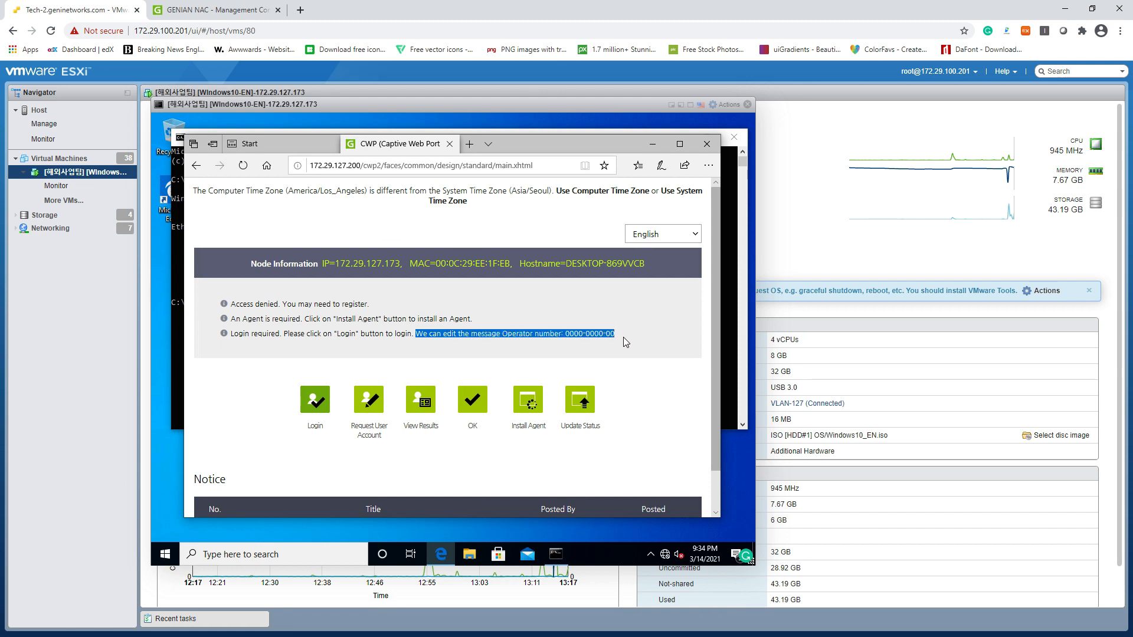
left_click(632, 375)
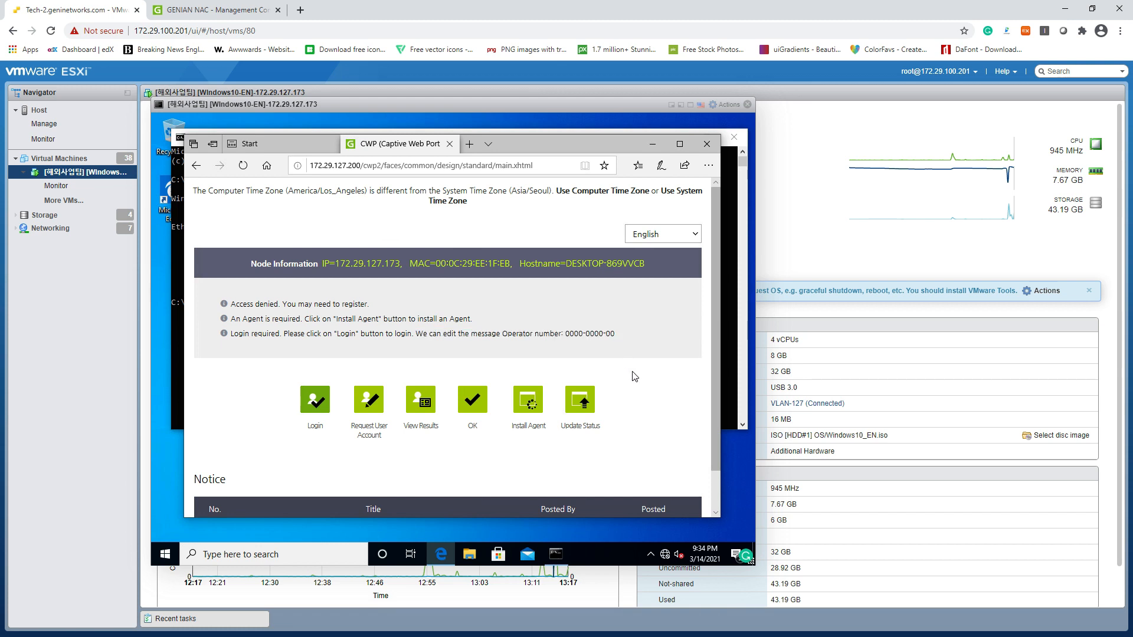